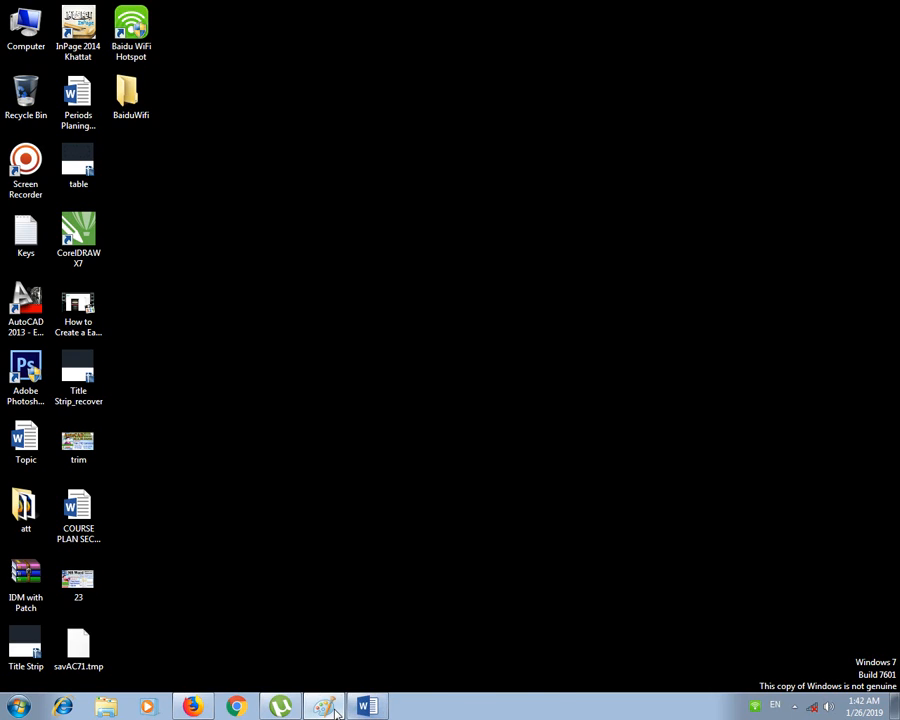
# Step: Bring the '23 - Paint' window with the lecture thumbnail back up from the taskbar
pyautogui.click(330, 707)
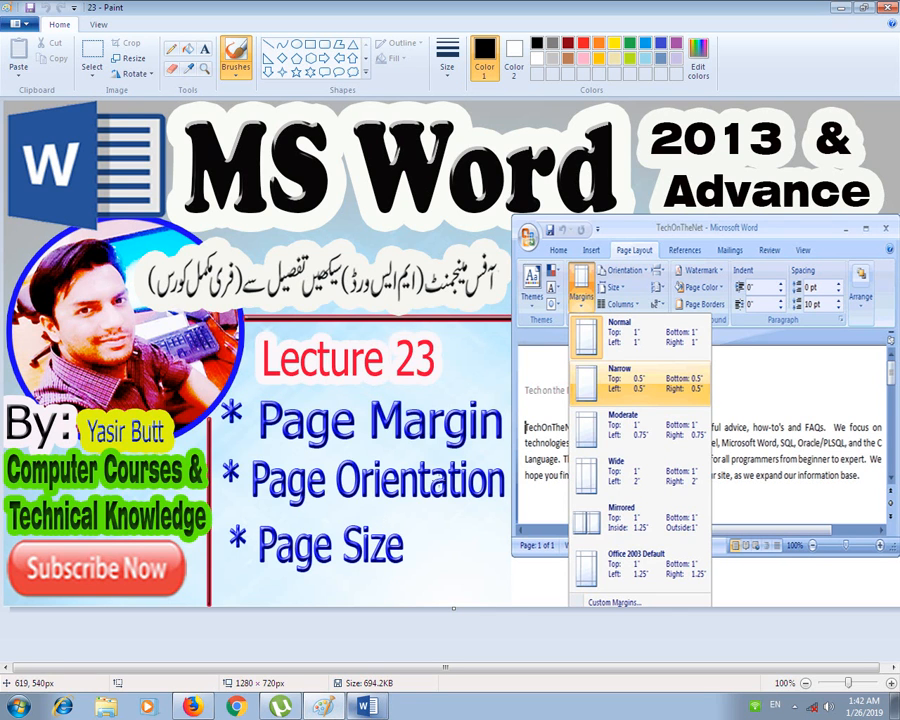
# Step: In the blank Word document, type practice gibberish and undo it, then select the remaining 'ddddddddfasdf' line
pyautogui.click(368, 707)
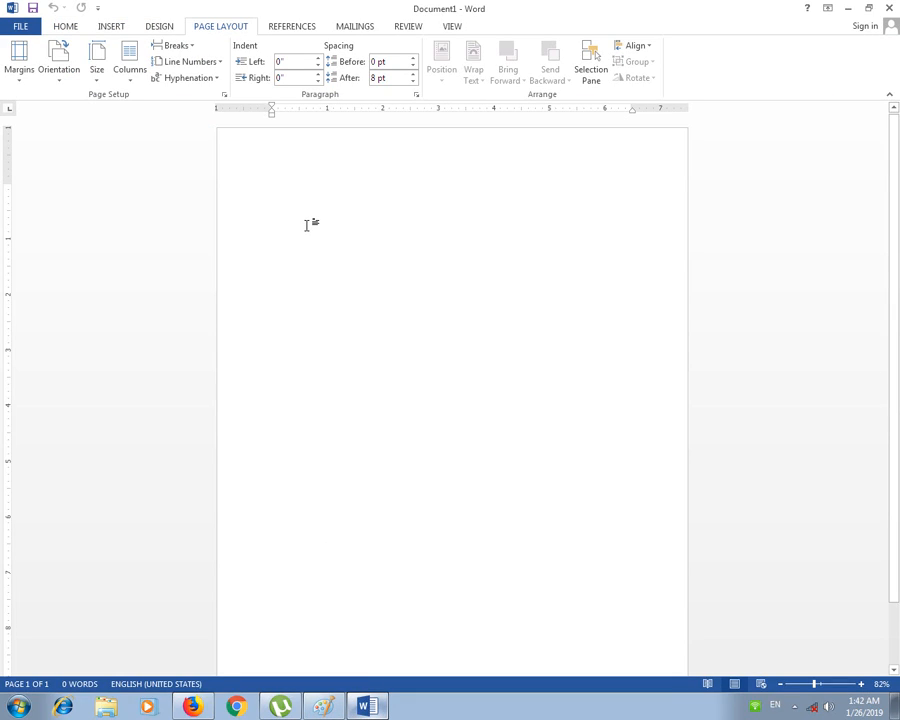
pyautogui.write('dddddddddddd')
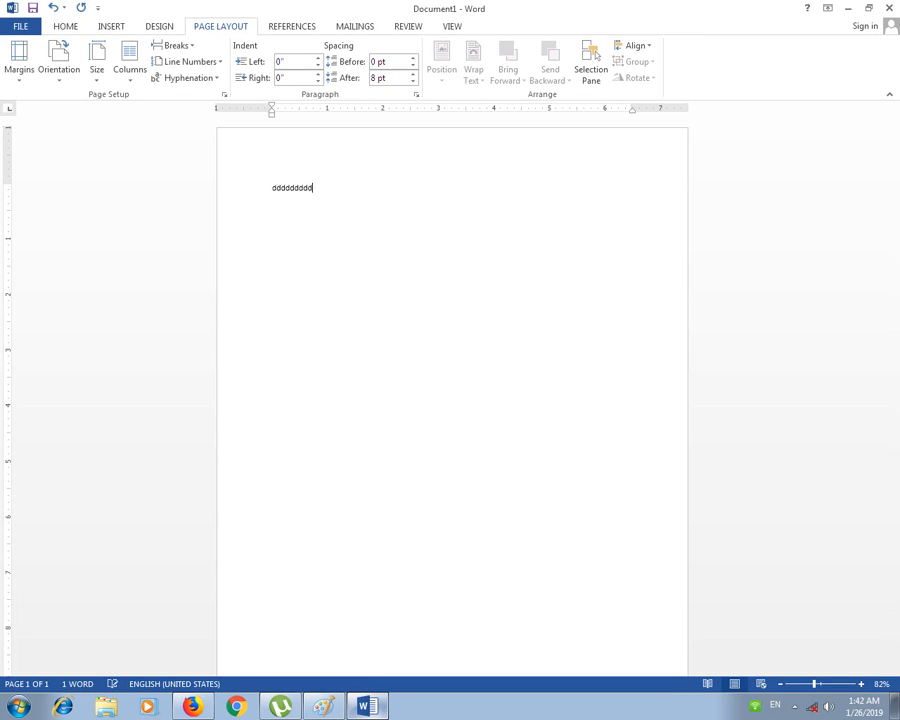
pyautogui.write('fasdf f da fkl')
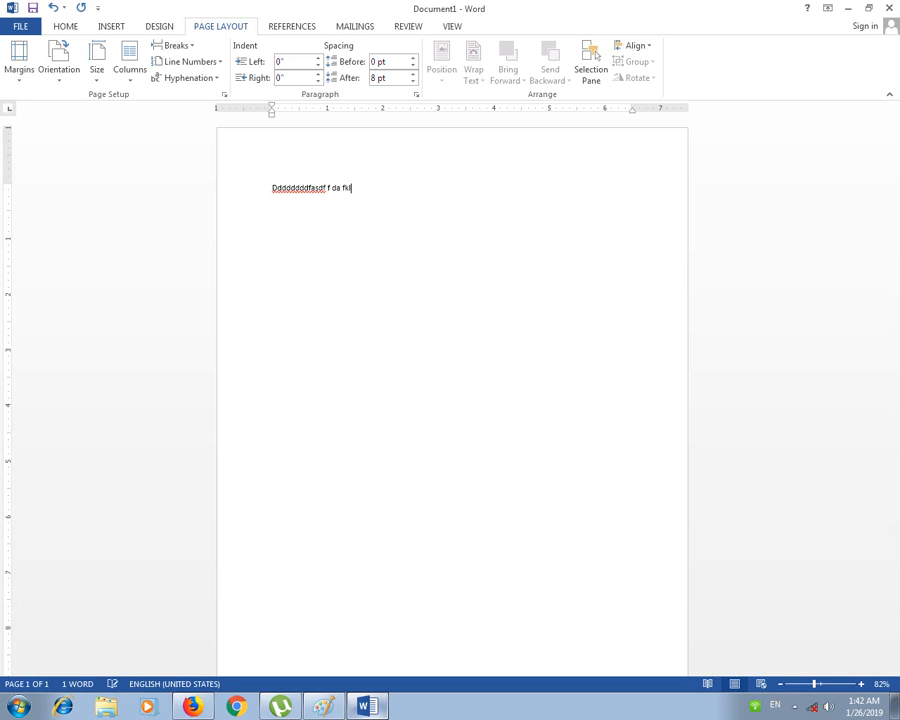
pyautogui.write('sdajkl jsd fjsdak jklsdjf kldsjfkla jkdsjf kldsjfkl dj')
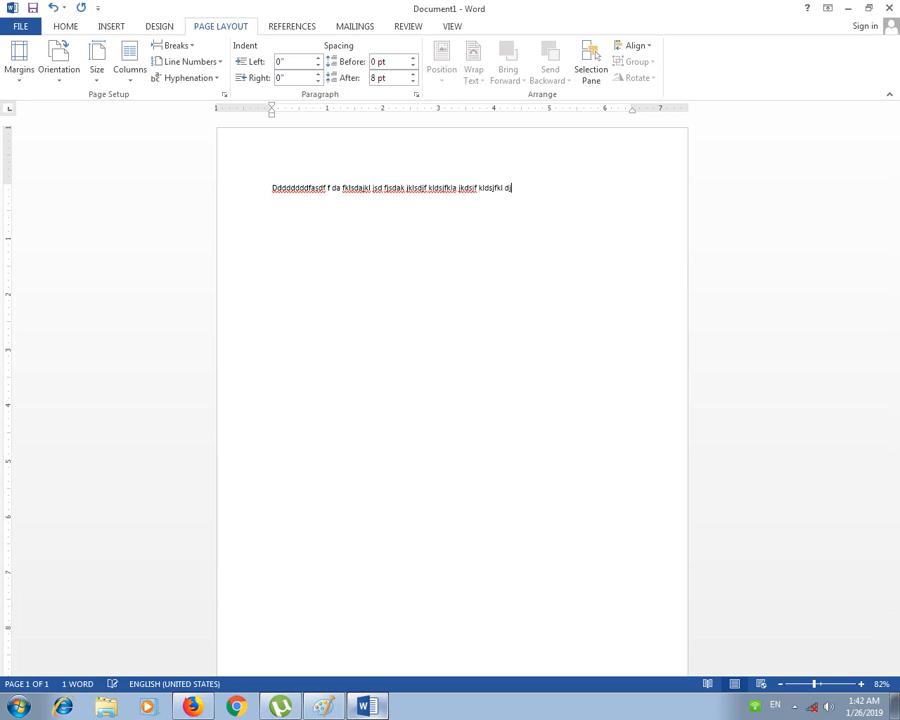
pyautogui.write('kdsj fkdsjfkl jdsaklfjkdslafjkasd jkdlsjfklsdajfklsda')
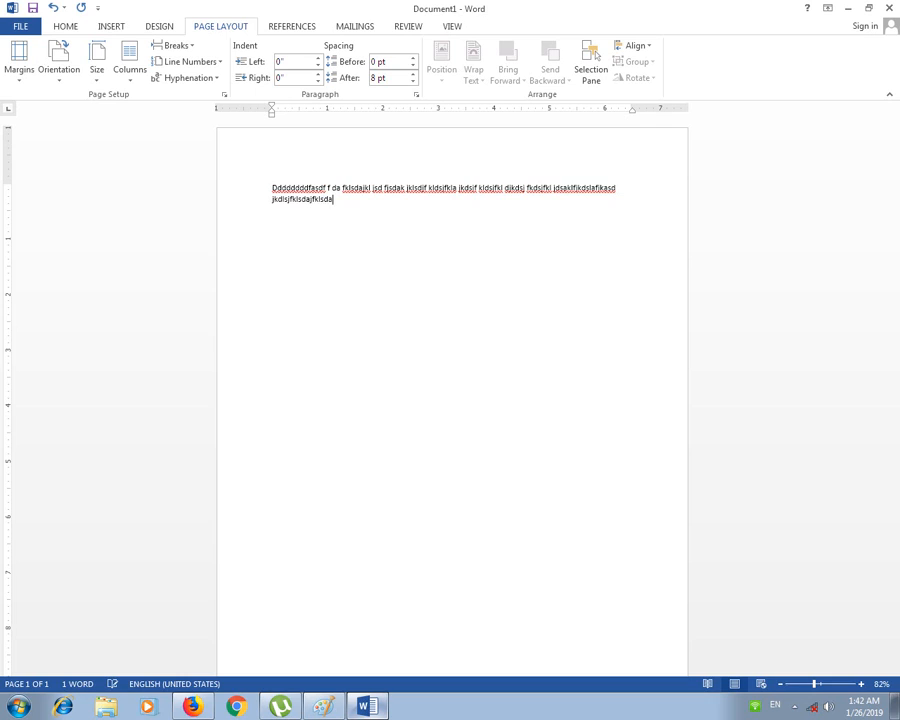
pyautogui.write('jfkl jkldsjfkldsjfkldsjfkl jkldsjfksdjfk j')
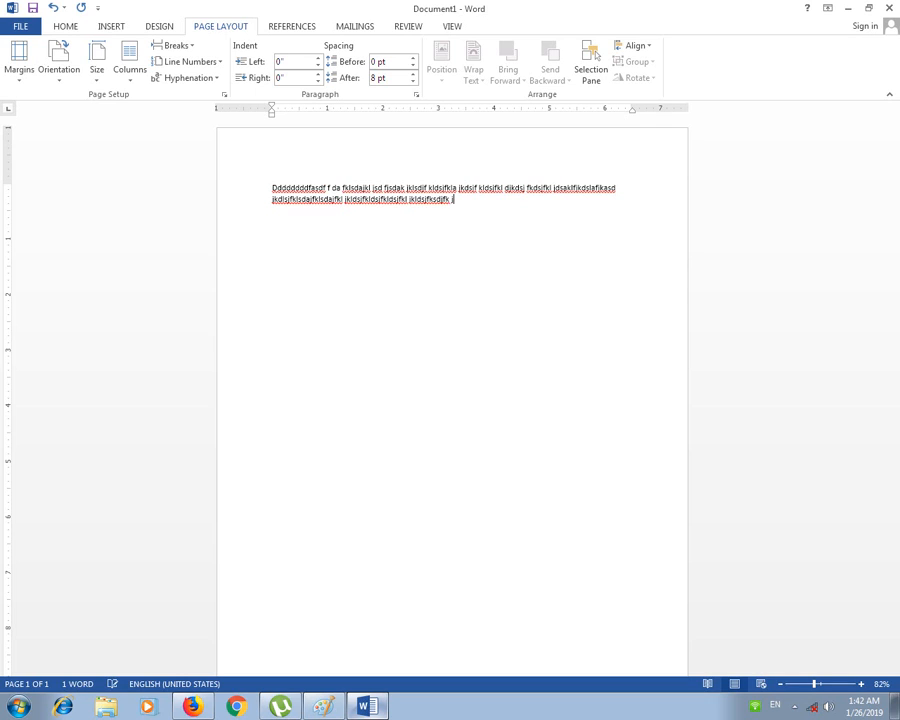
pyautogui.write('k jdksjf kdsjfksdjfk jd fjksdjfkjdkg')
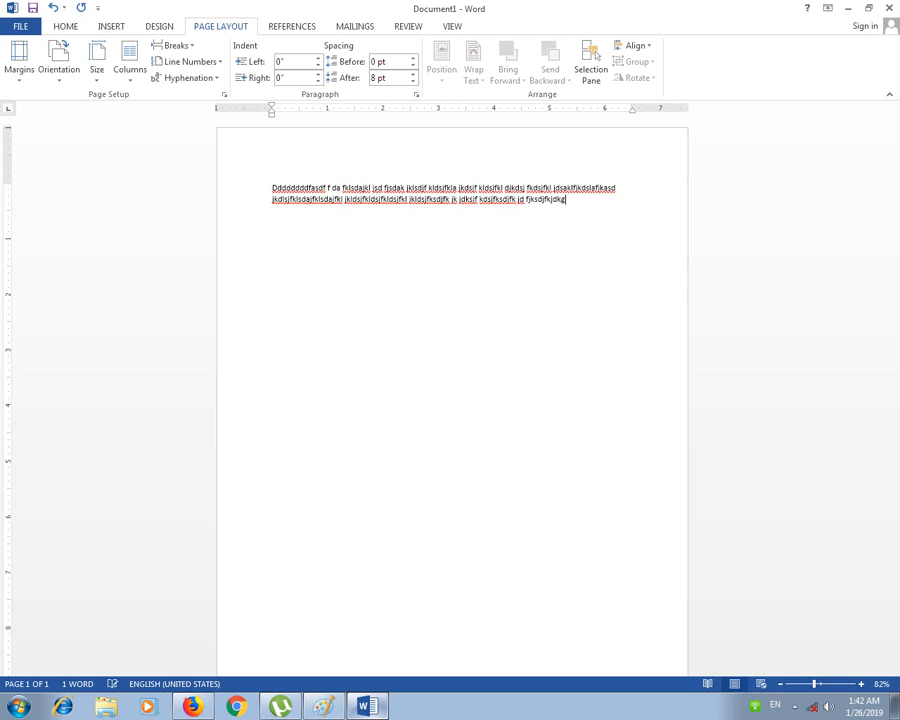
pyautogui.write('jak jkdsfjkasdlfjksdajf')
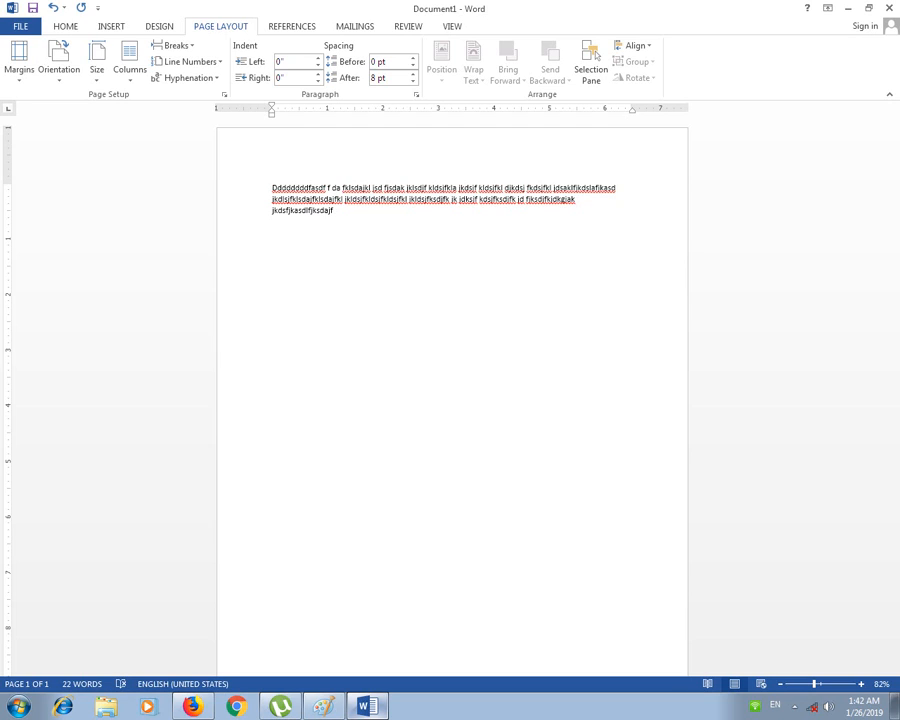
pyautogui.write('fsdfasd')
pyautogui.hotkey('ctrl', 'z')
pyautogui.hotkey('ctrl', 'z')
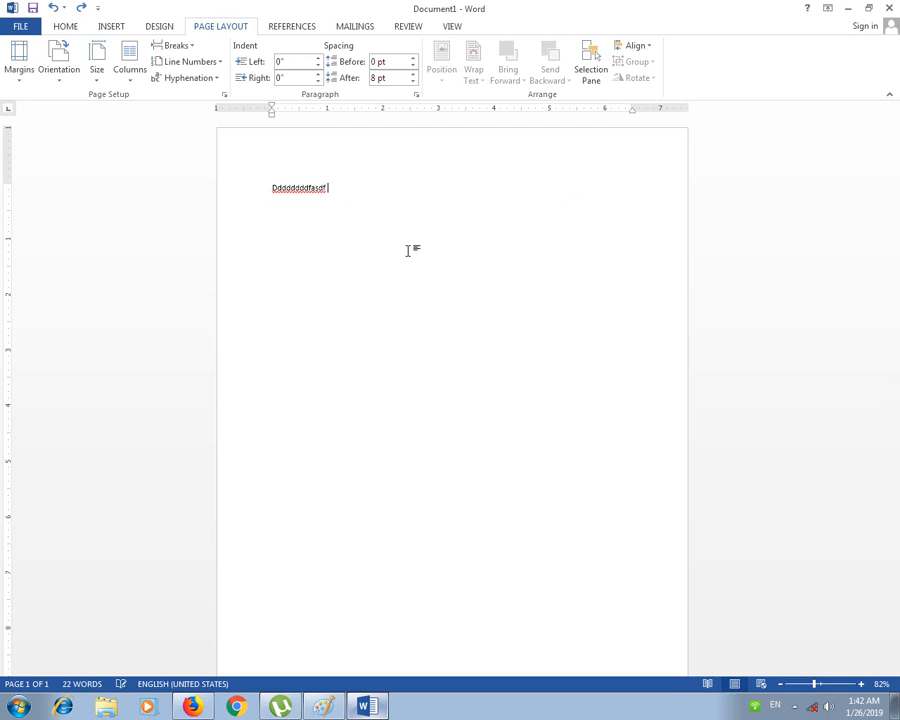
pyautogui.click(231, 181)
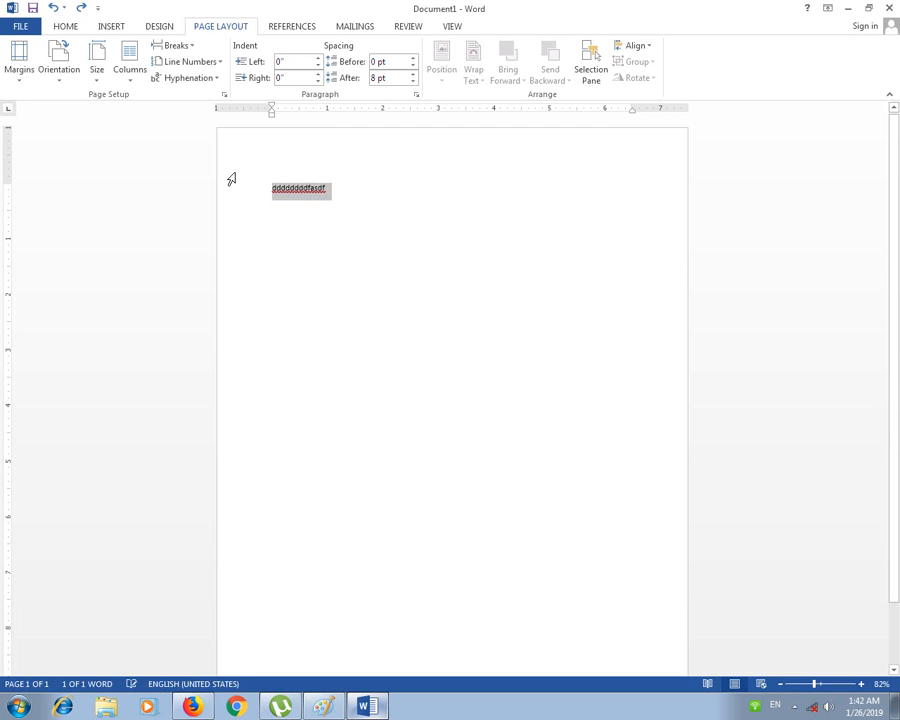
# Step: Delete the practice word and enter =rand(22) to generate 22 sample paragraphs across two pages
pyautogui.press('Delete')
pyautogui.write('=rand(22')
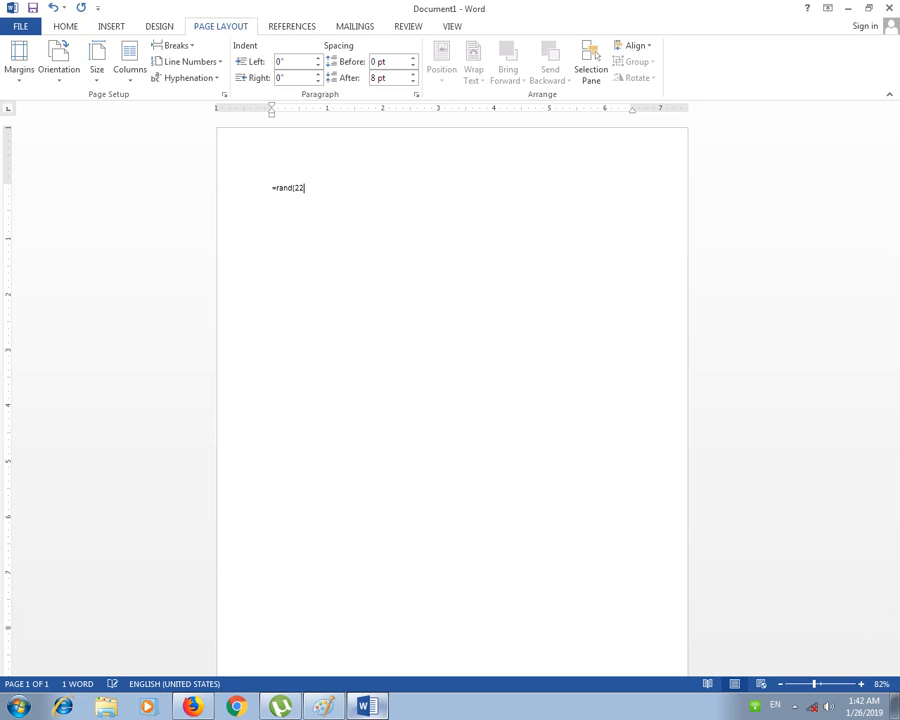
pyautogui.write(')')
pyautogui.press('Return')
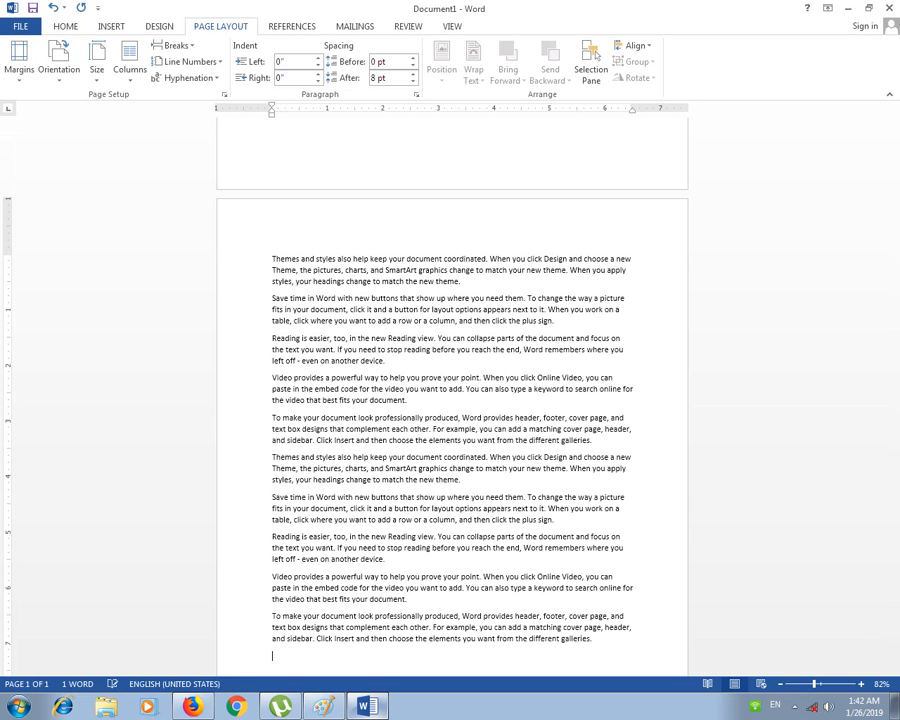
pyautogui.scroll(20, 325, 235)
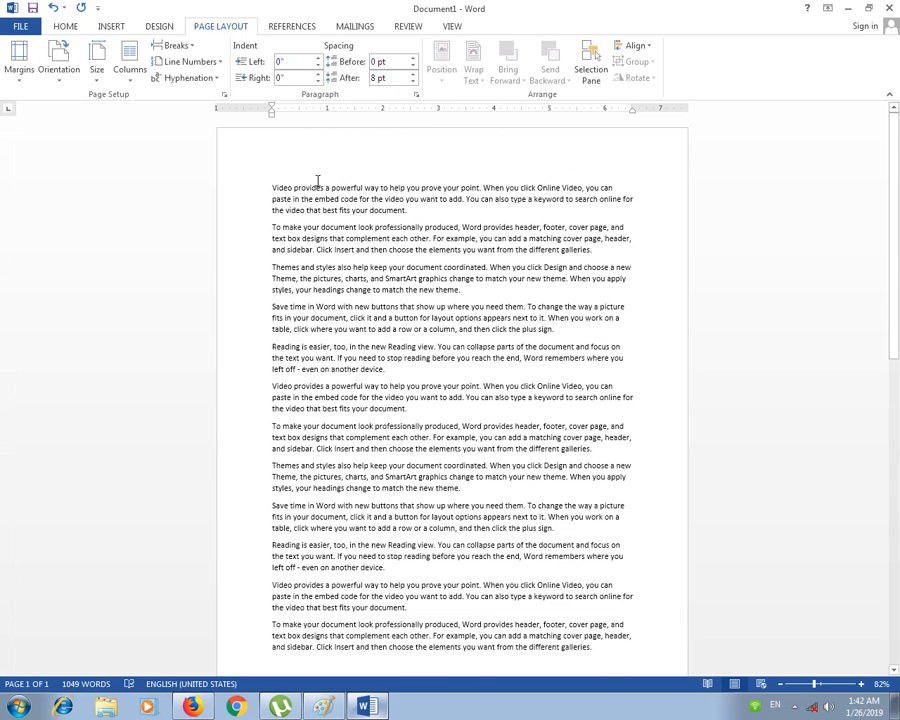
pyautogui.click(313, 175)
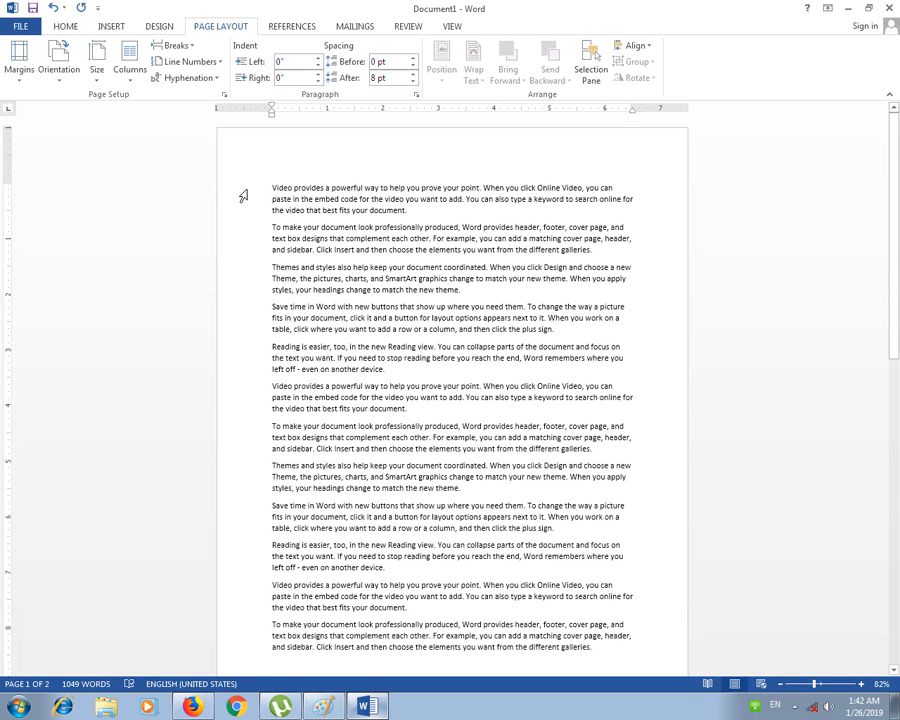
# Step: Insert the stray letters 'fgfdg' right before 'paste' in the first paragraph
pyautogui.click(242, 196)
pyautogui.doubleClick(242, 196)
pyautogui.click(271, 187)
pyautogui.click(617, 188)
pyautogui.write('fgfdg')
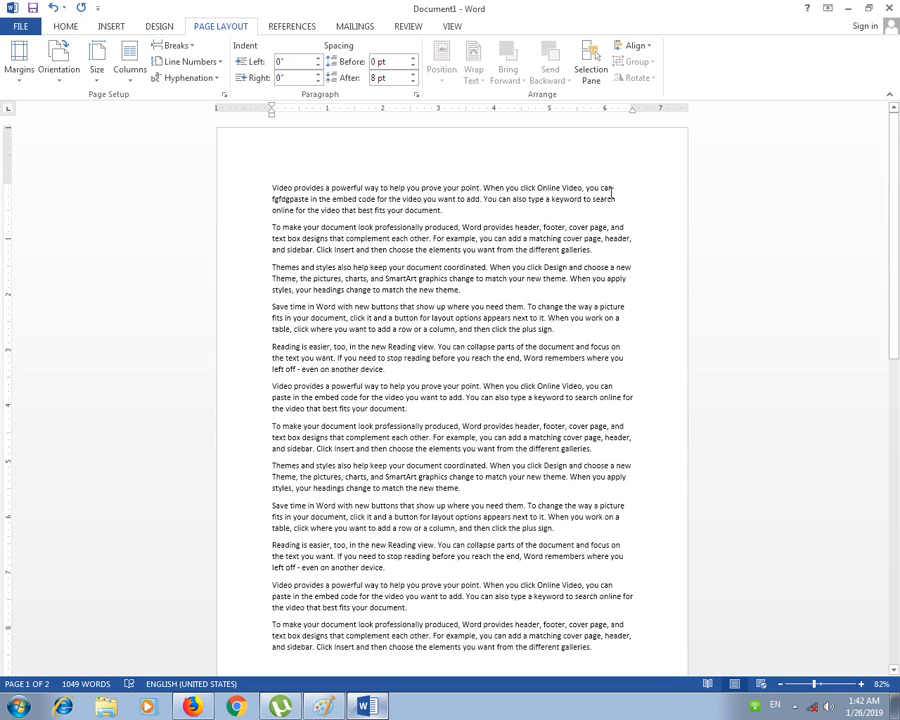
pyautogui.click(691, 189)
pyautogui.scroll(-6, 548, 240)
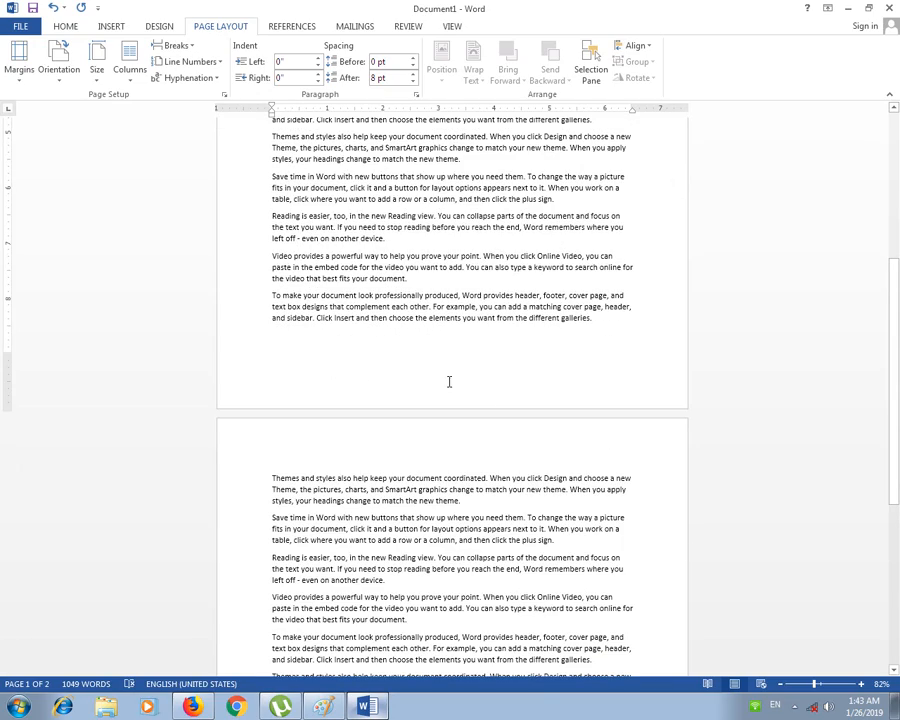
pyautogui.scroll(5, 471, 369)
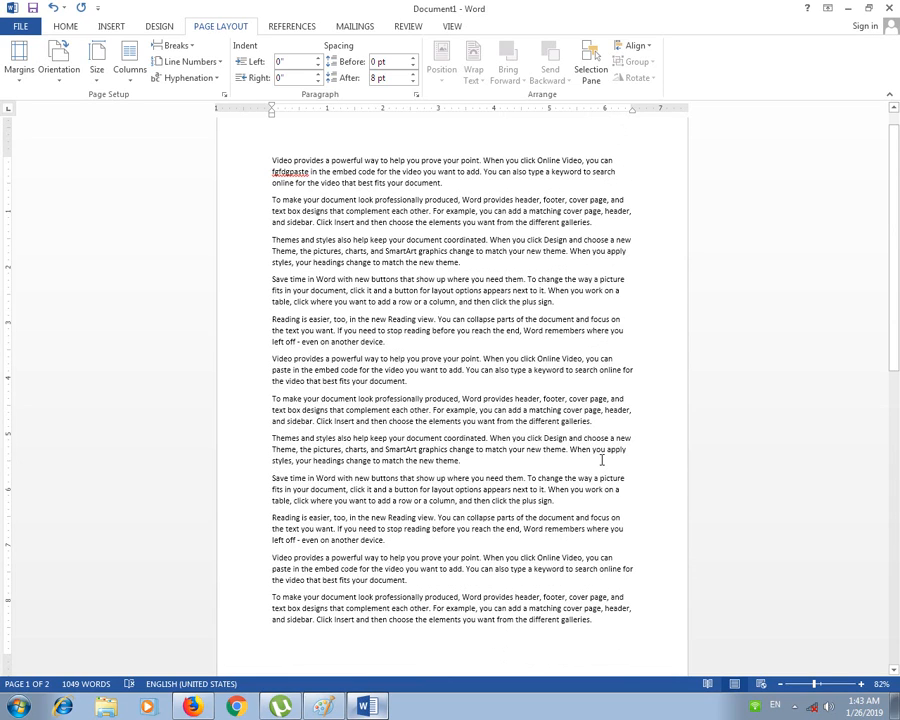
pyautogui.scroll(1, 426, 296)
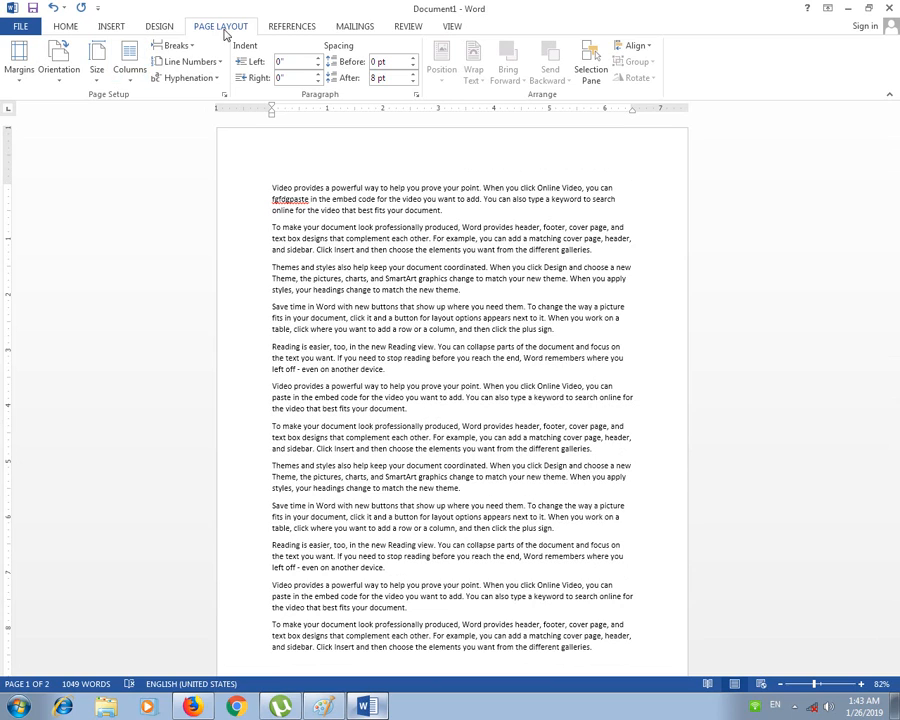
# Step: Draw a straight vertical line shape along the left edge of the first paragraphs
pyautogui.click(70, 30)
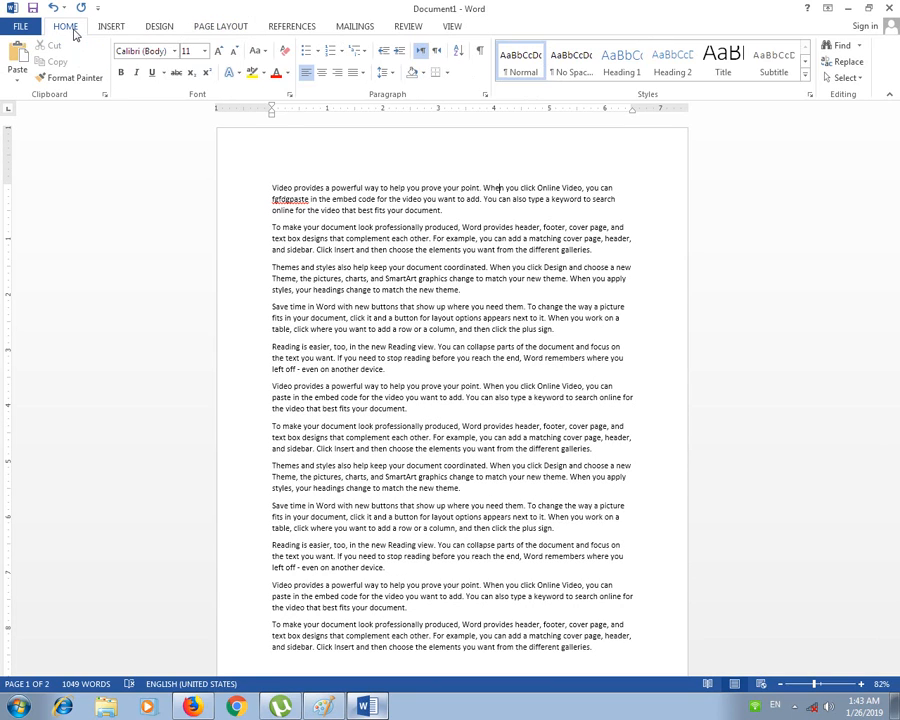
pyautogui.click(112, 27)
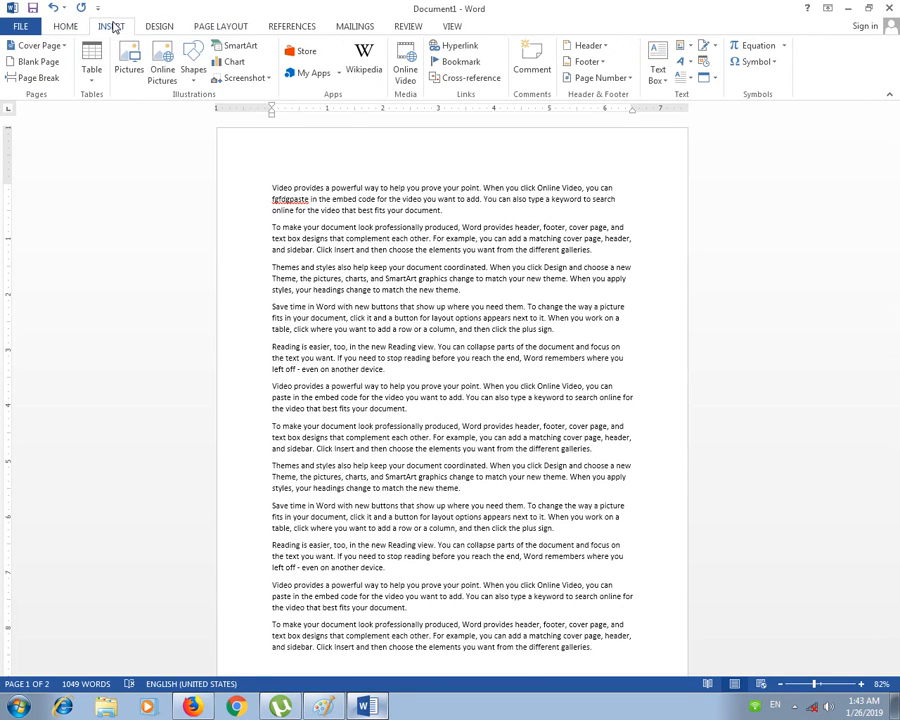
pyautogui.click(194, 58)
pyautogui.click(132, 112)
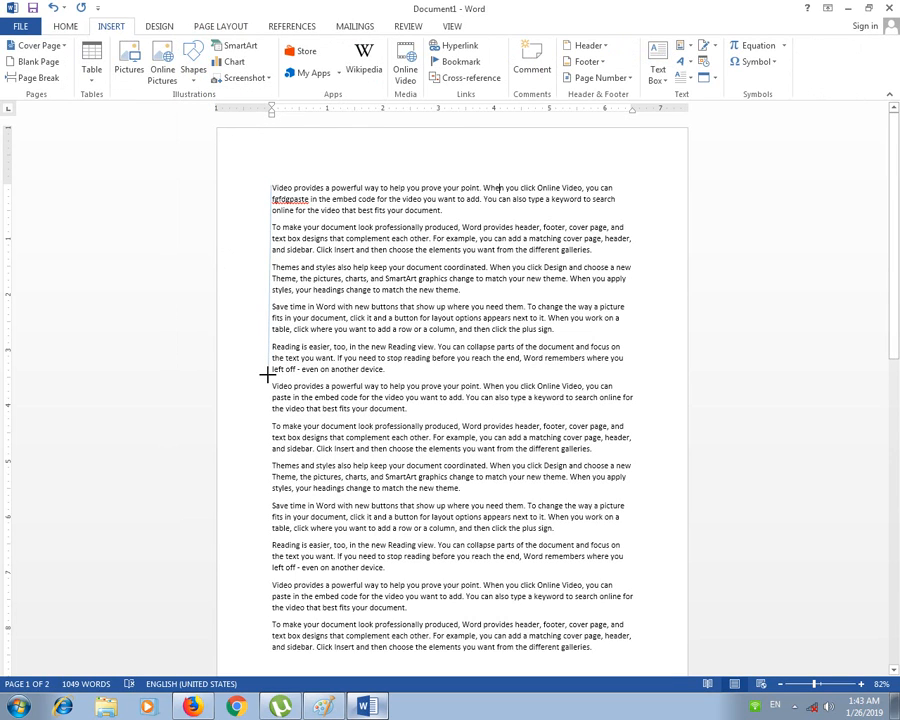
pyautogui.moveTo(267, 375); pyautogui.dragTo(270, 187)
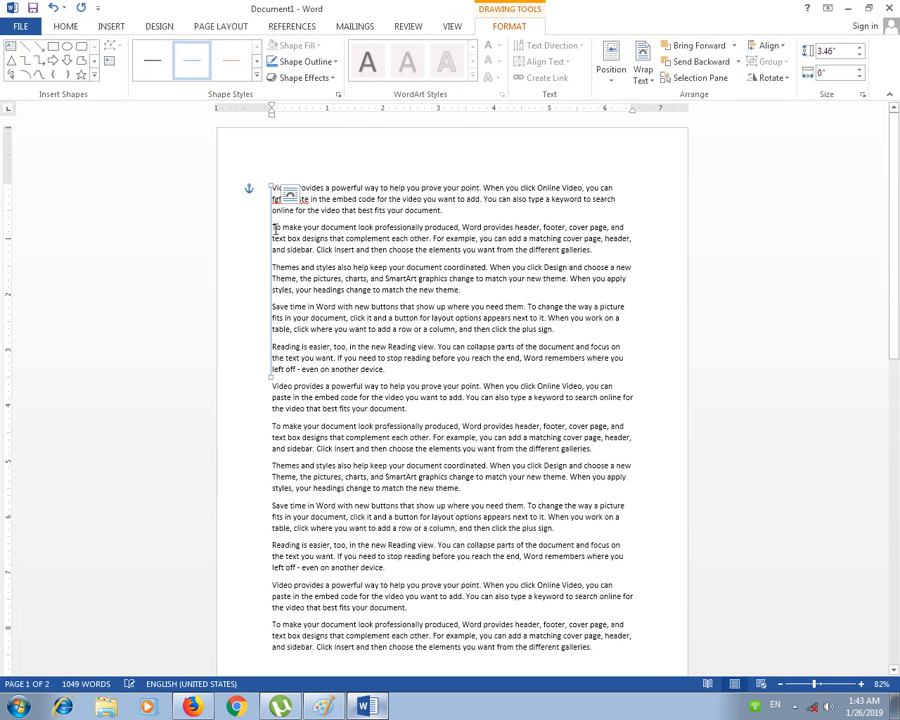
# Step: Draw a horizontal line across the top of the text, then delete it
pyautogui.click(111, 28)
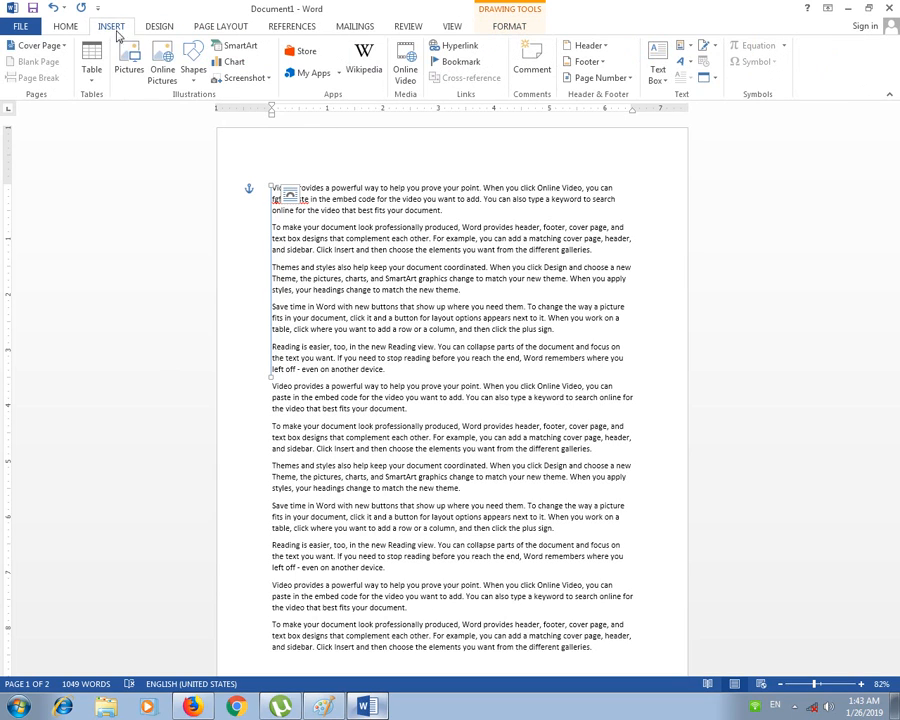
pyautogui.click(193, 70)
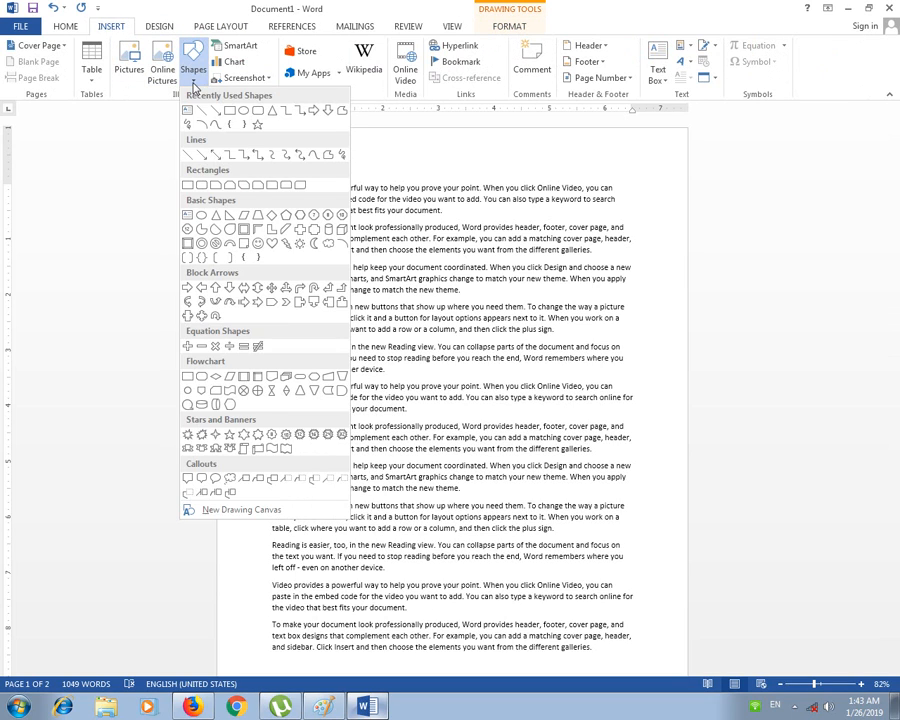
pyautogui.click(203, 117)
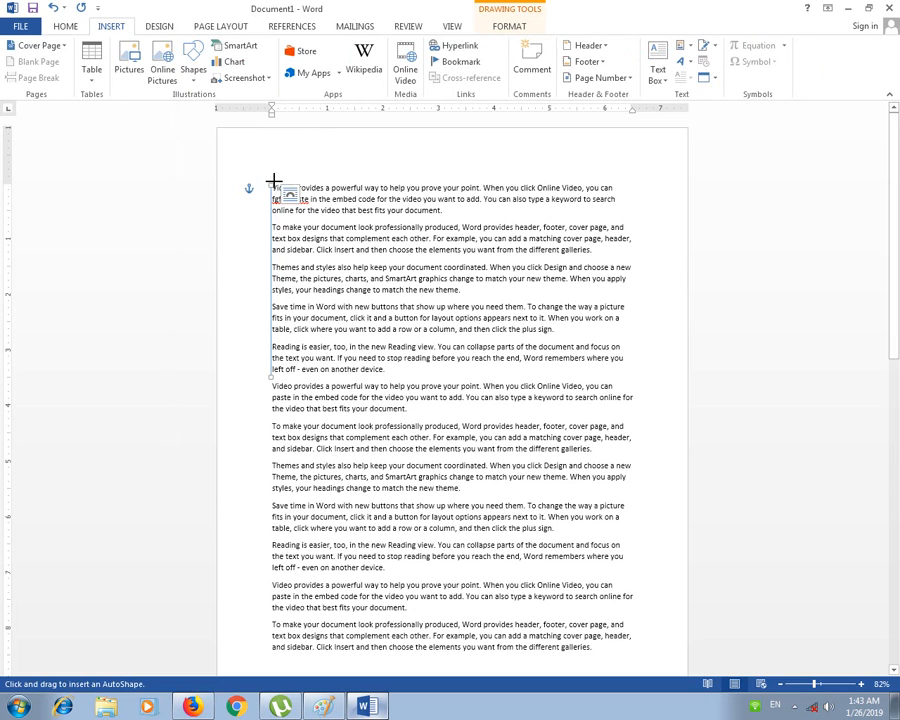
pyautogui.moveTo(272, 183); pyautogui.dragTo(629, 183)
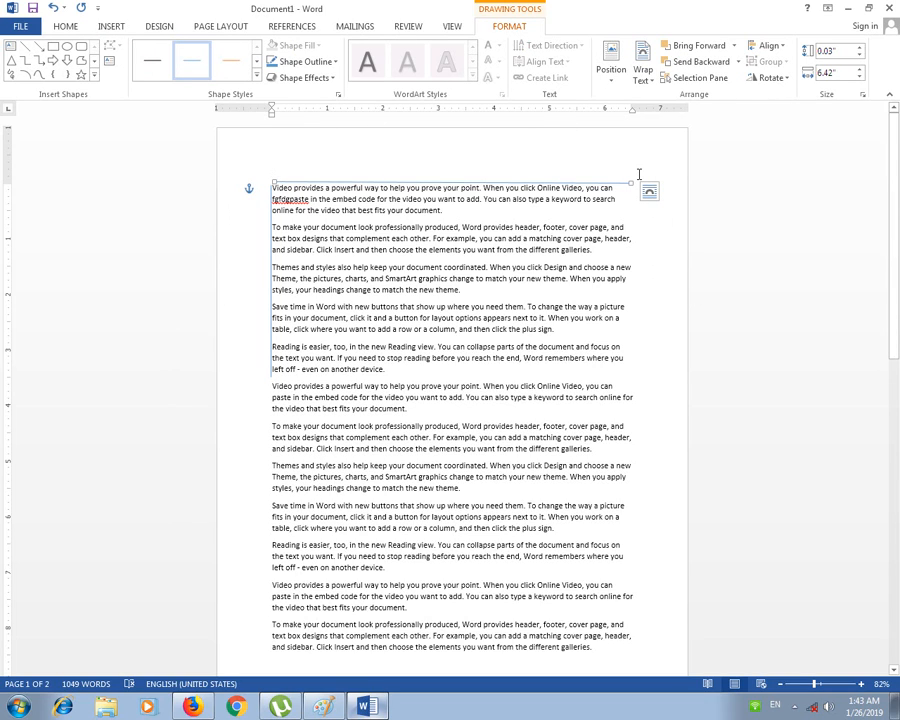
pyautogui.press('Delete')
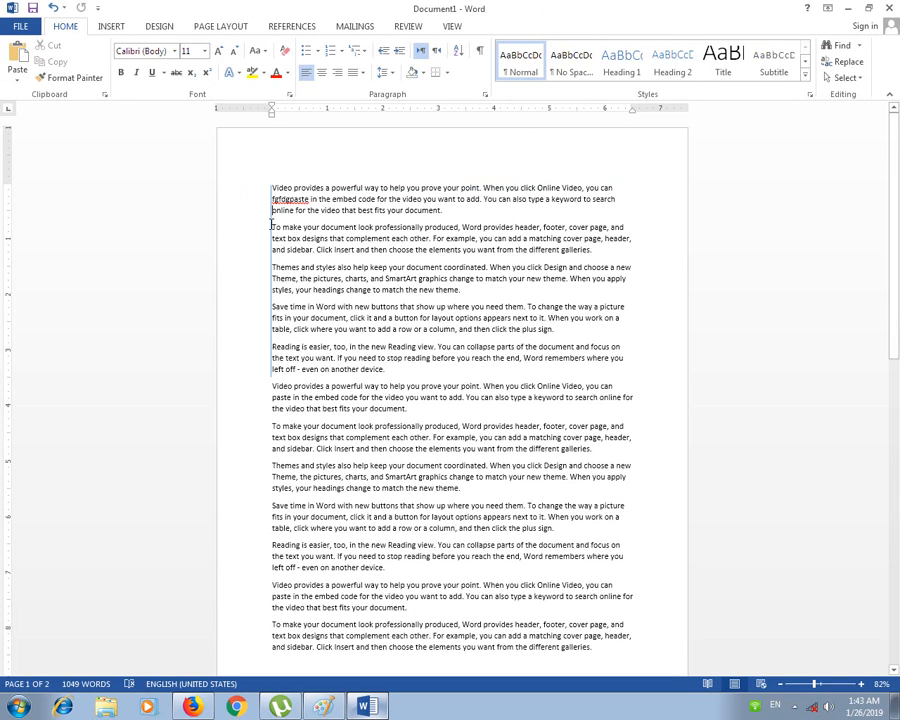
pyautogui.click(271, 224)
pyautogui.press('Delete')
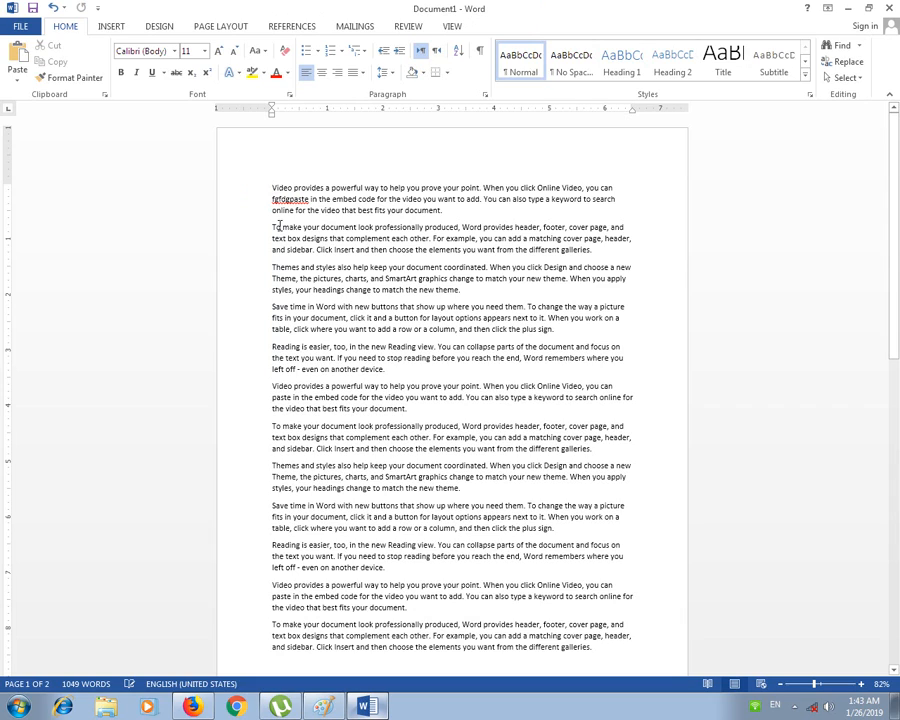
pyautogui.click(112, 27)
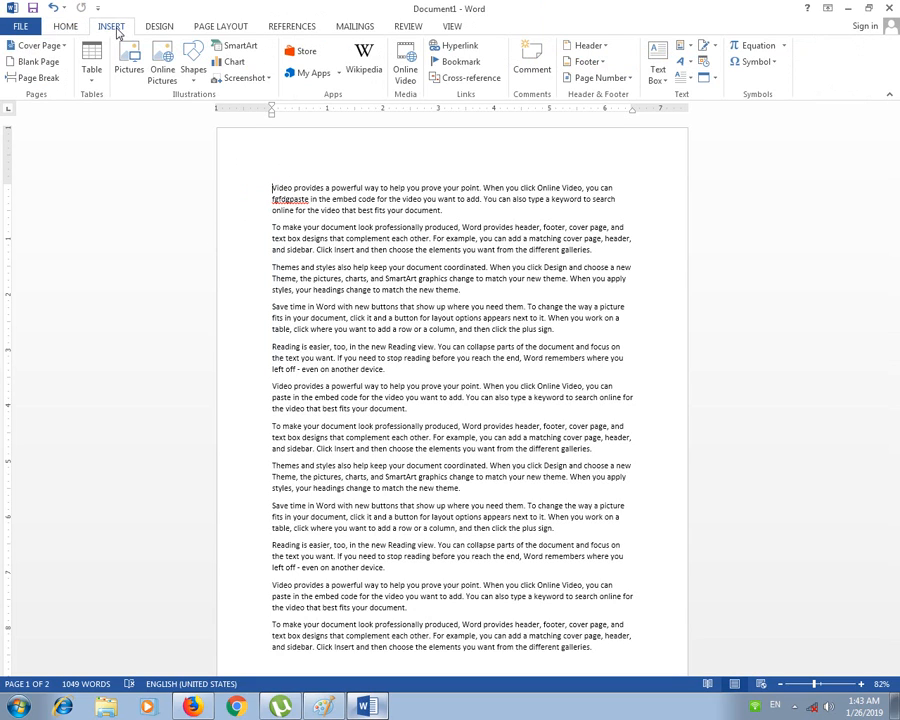
pyautogui.click(650, 59)
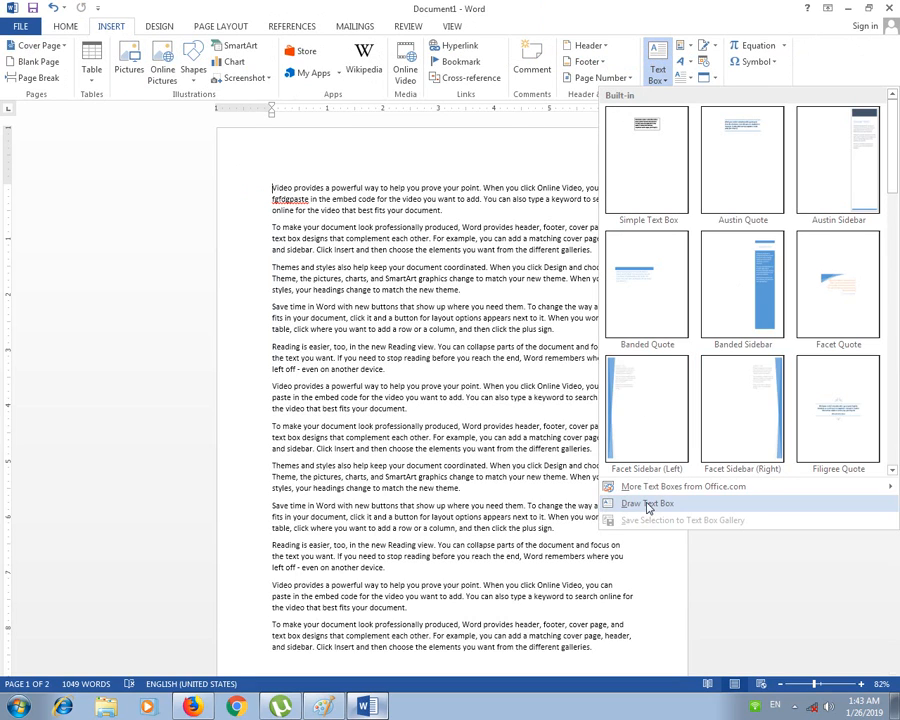
pyautogui.click(638, 674)
pyautogui.moveTo(231, 133); pyautogui.dragTo(320, 149)
pyautogui.write('fasdfasdf')
pyautogui.press('Escape')
pyautogui.press('Escape')
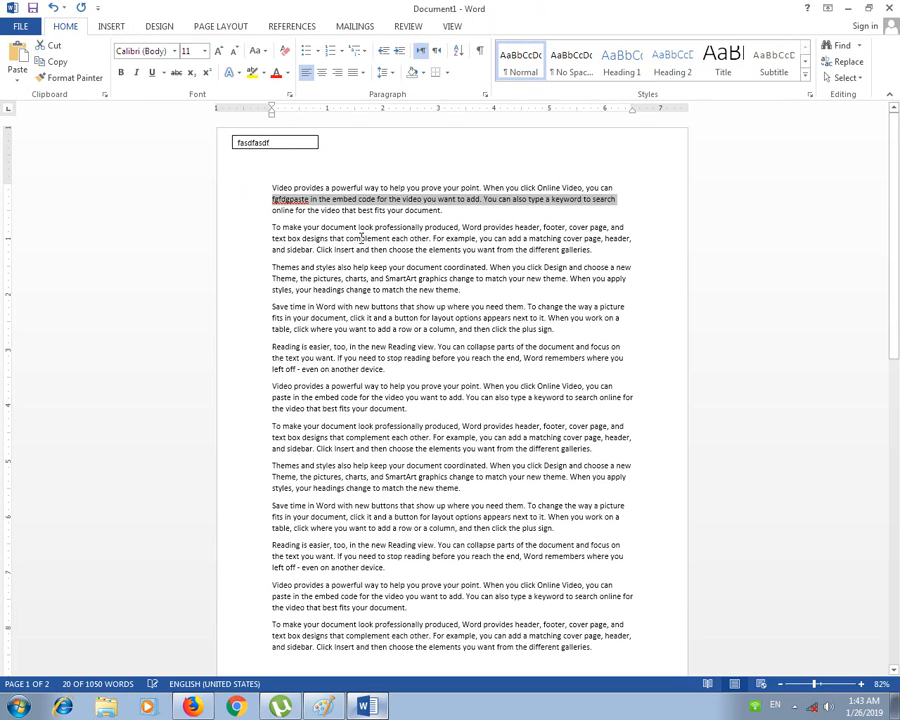
pyautogui.click(233, 142)
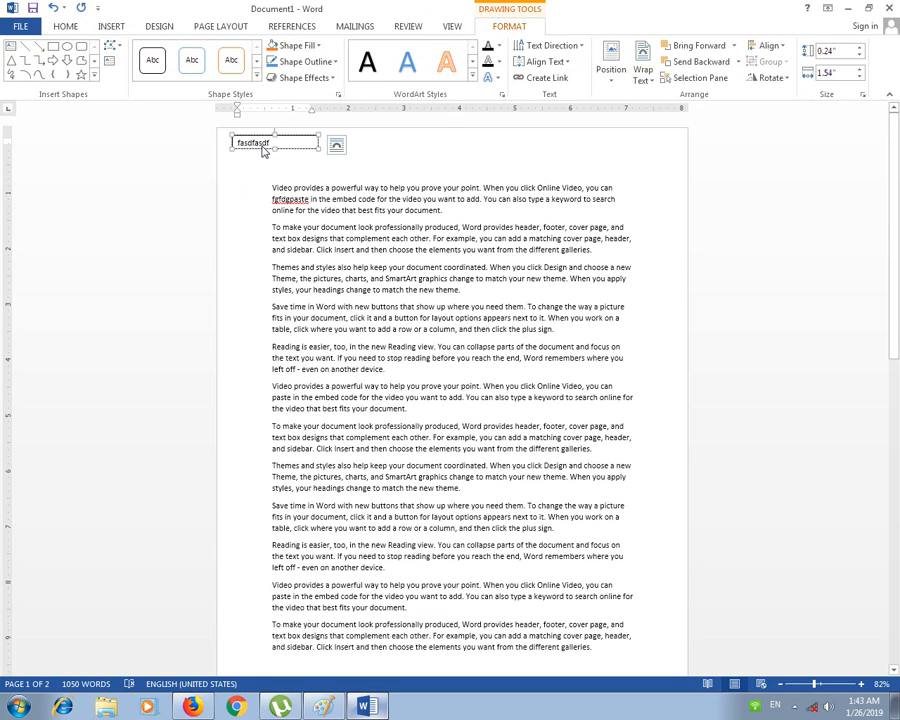
pyautogui.moveTo(235, 148); pyautogui.dragTo(242, 195)
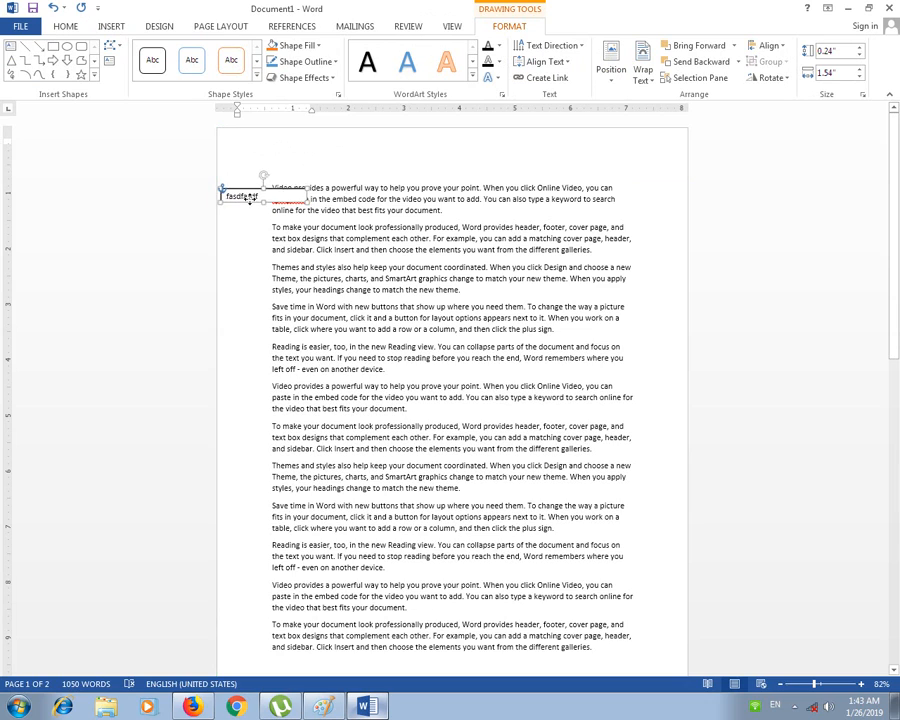
pyautogui.click(305, 61)
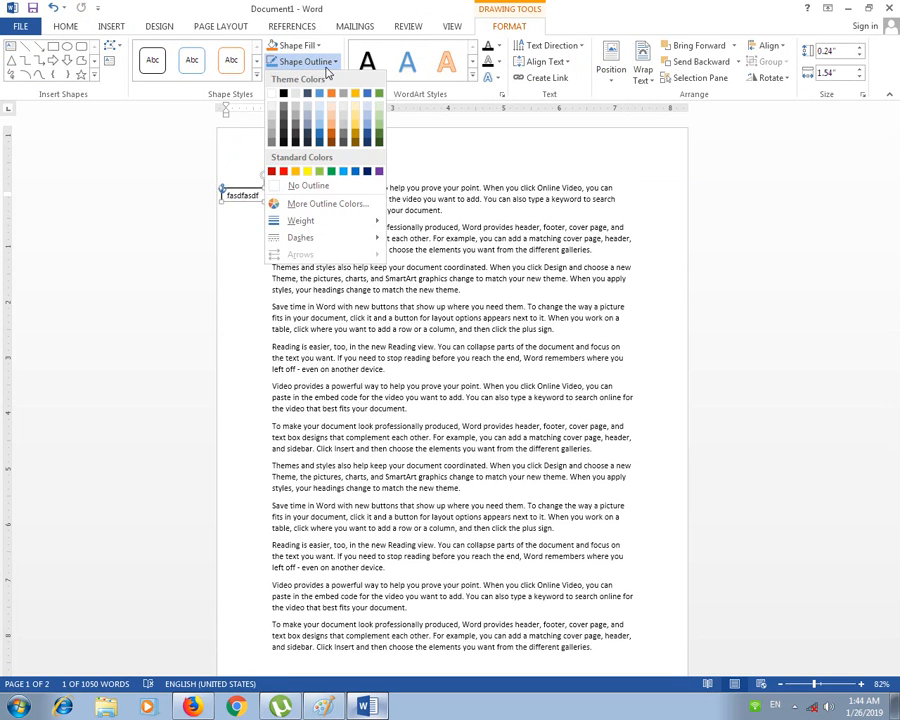
pyautogui.click(310, 185)
pyautogui.click(281, 165)
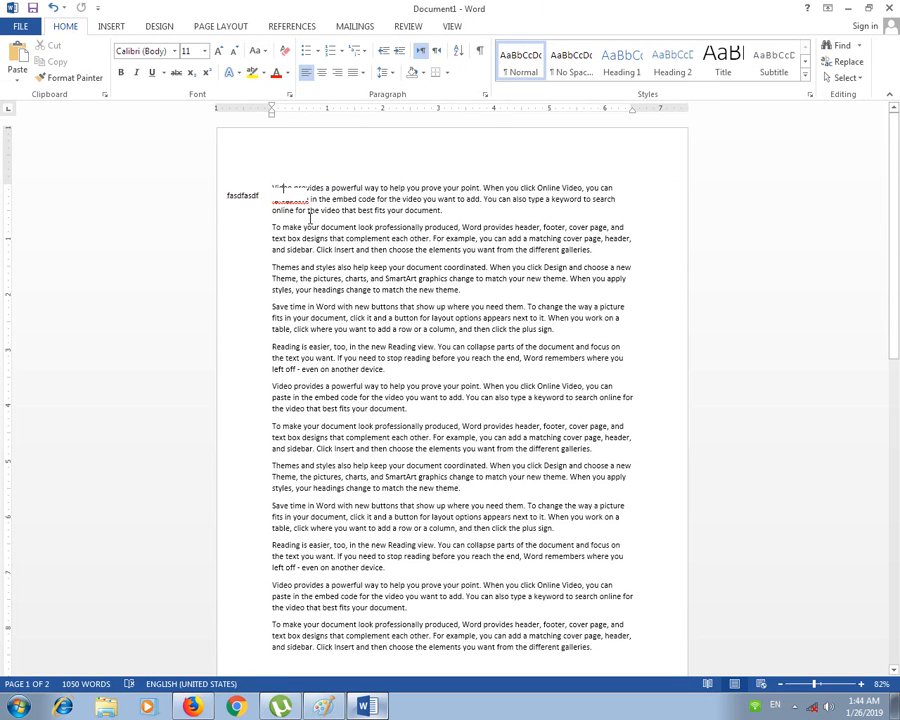
pyautogui.click(261, 194)
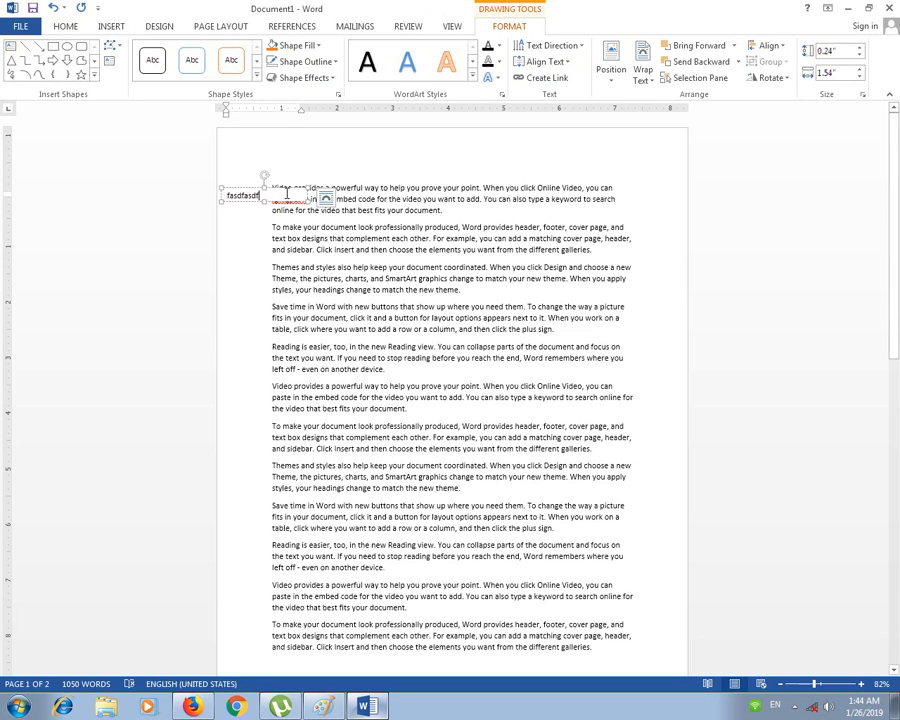
pyautogui.click(297, 45)
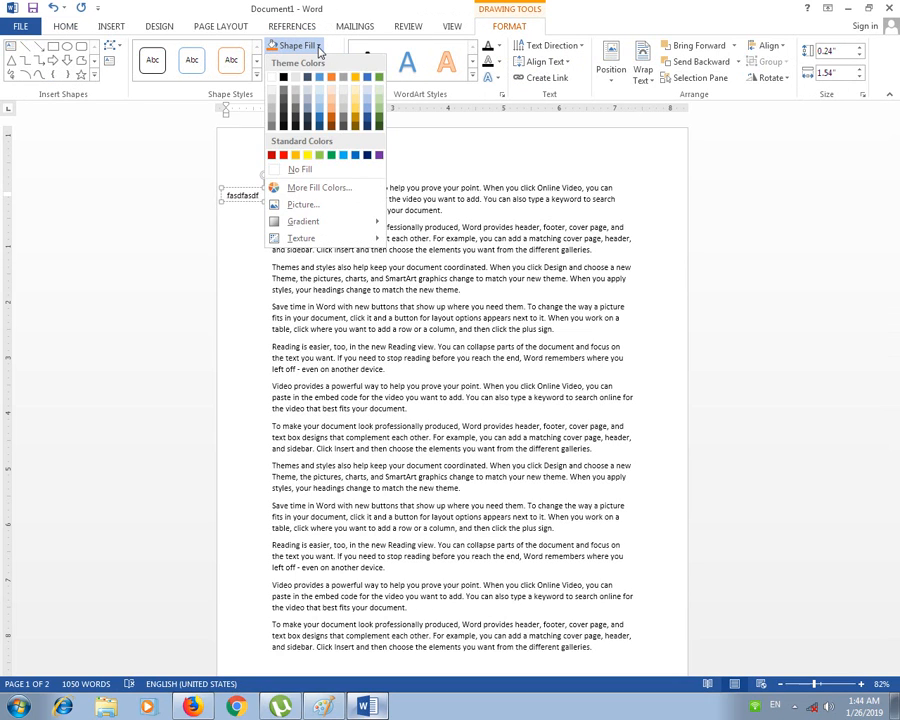
pyautogui.click(287, 226)
pyautogui.click(302, 153)
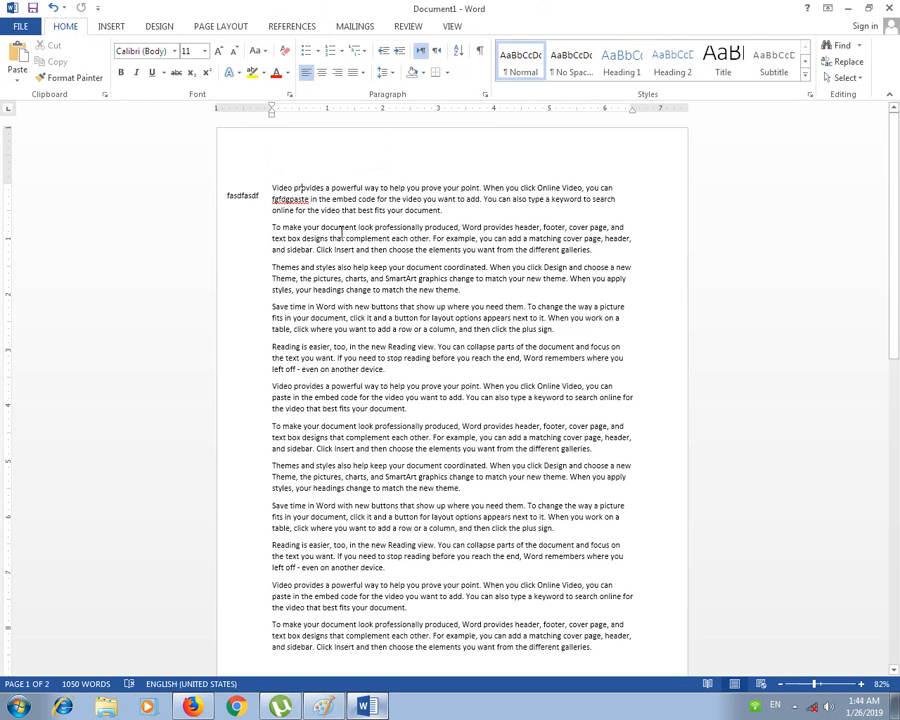
pyautogui.click(240, 197)
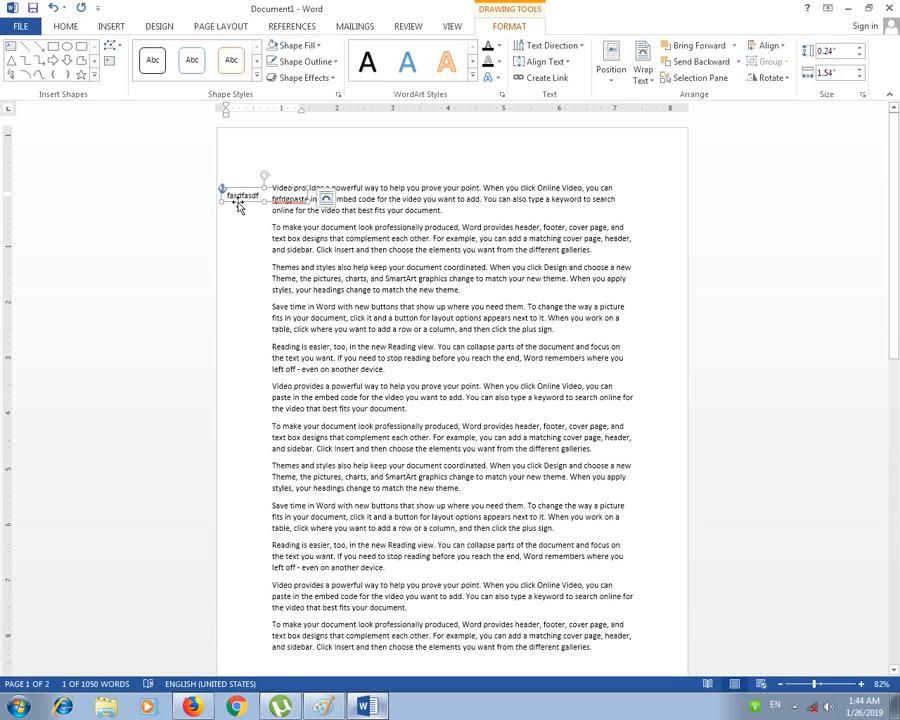
pyautogui.press('Delete')
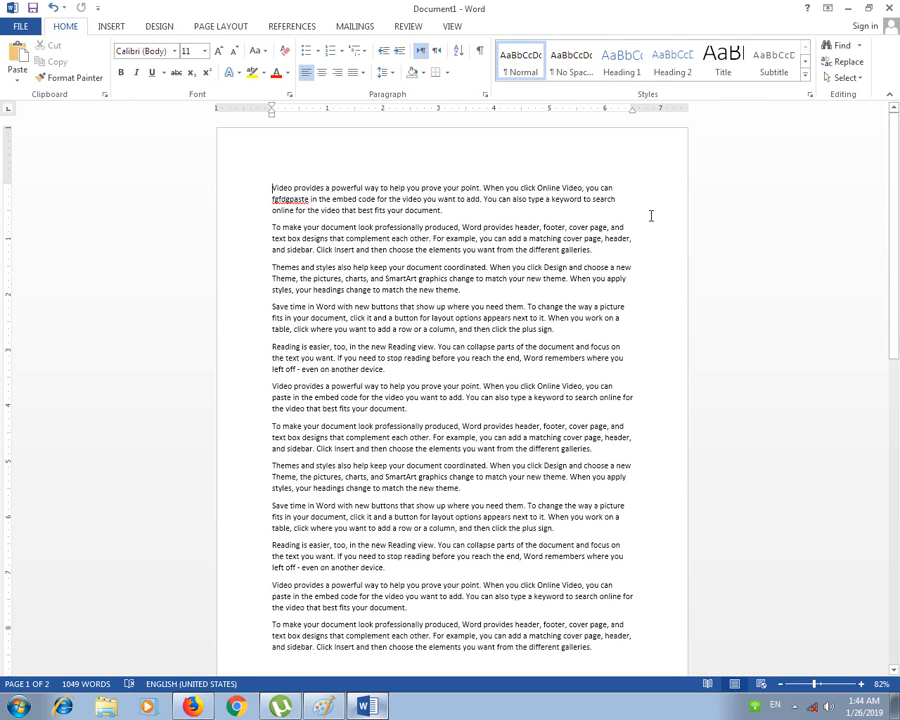
# Step: Scroll through the sample paragraphs and bring up the Page Layout ribbon
pyautogui.scroll(-5, 291, 261)
pyautogui.scroll(5, 341, 265)
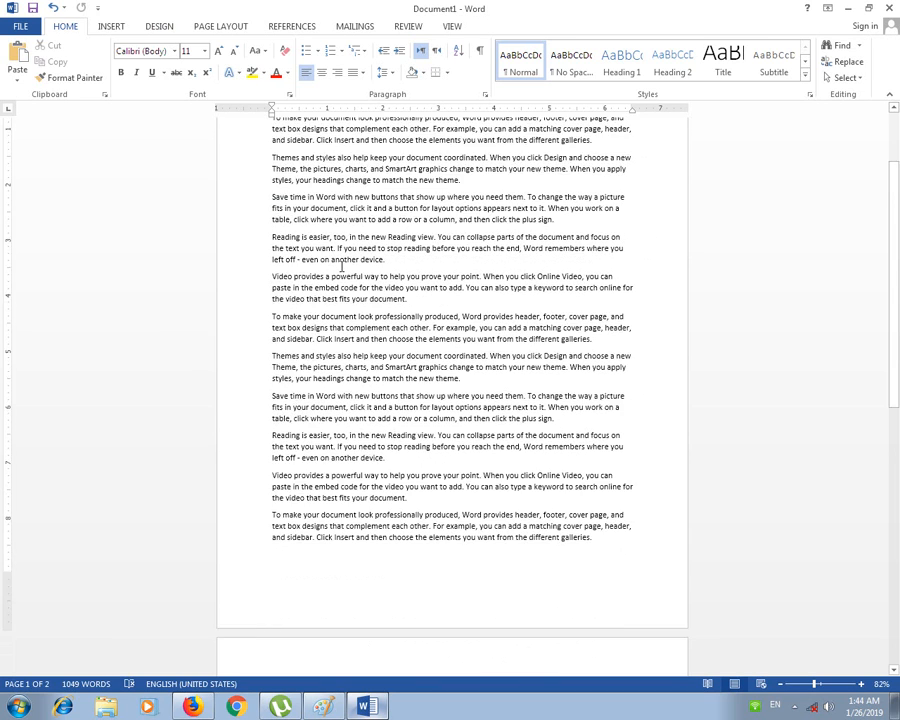
pyautogui.click(219, 28)
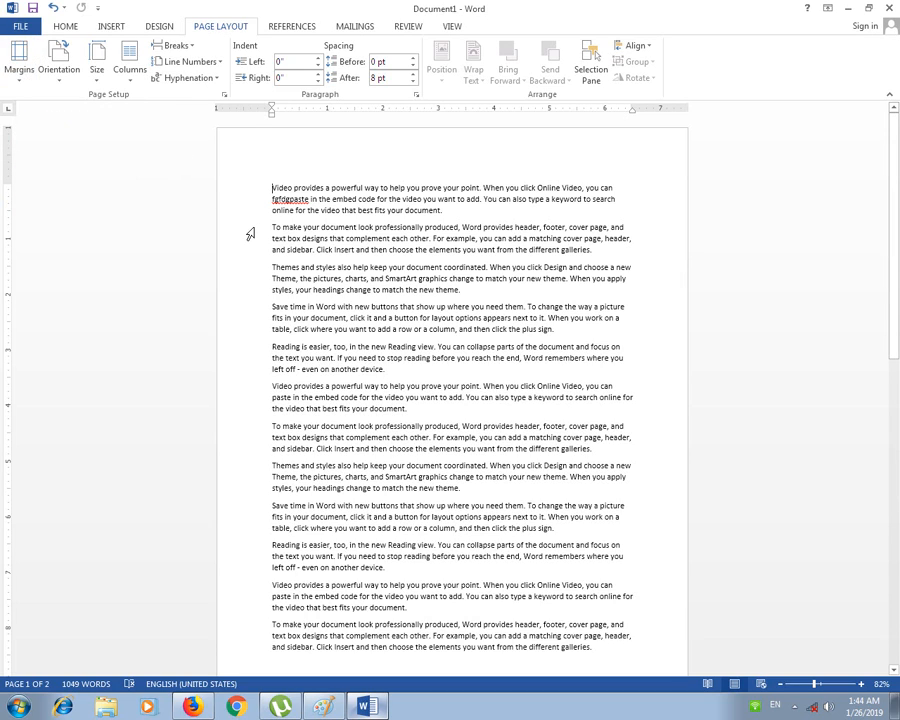
# Step: Look over the margin presets without choosing, then select and deselect a second-paragraph line
pyautogui.click(18, 82)
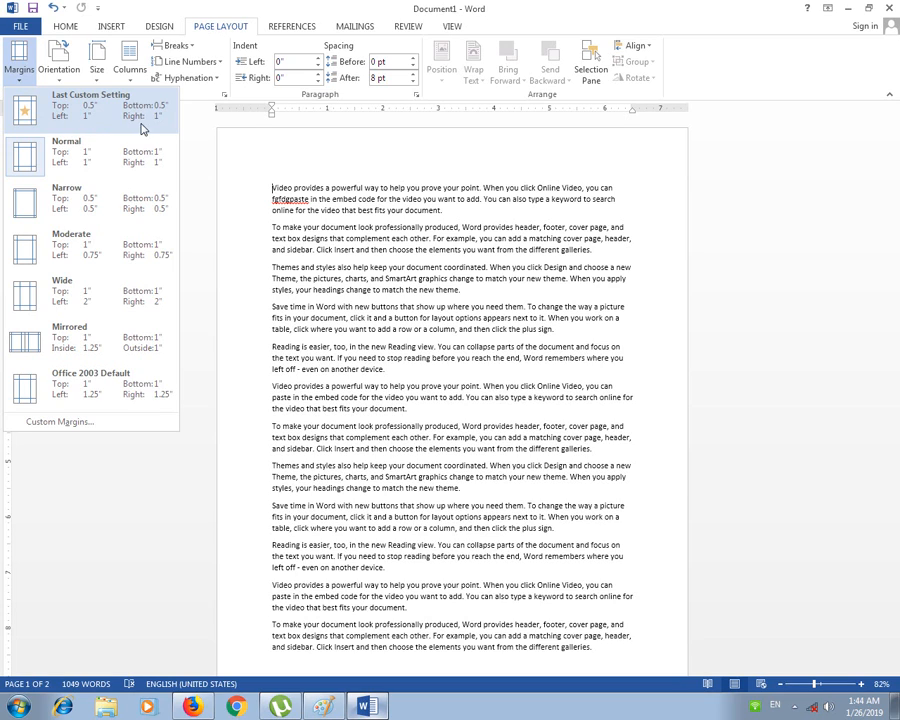
pyautogui.click(404, 249)
pyautogui.click(255, 240)
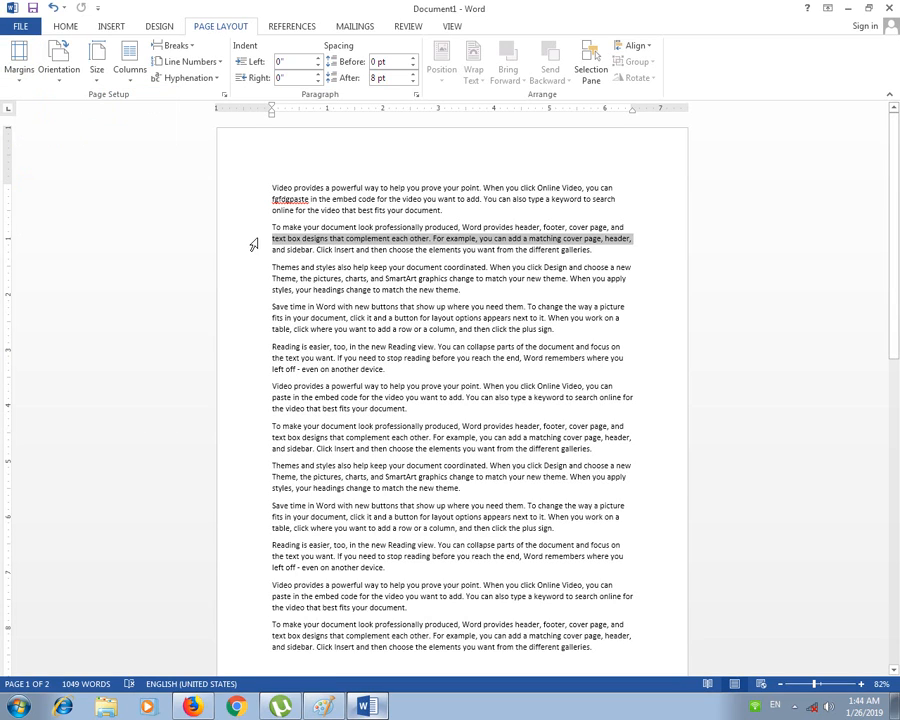
pyautogui.click(683, 240)
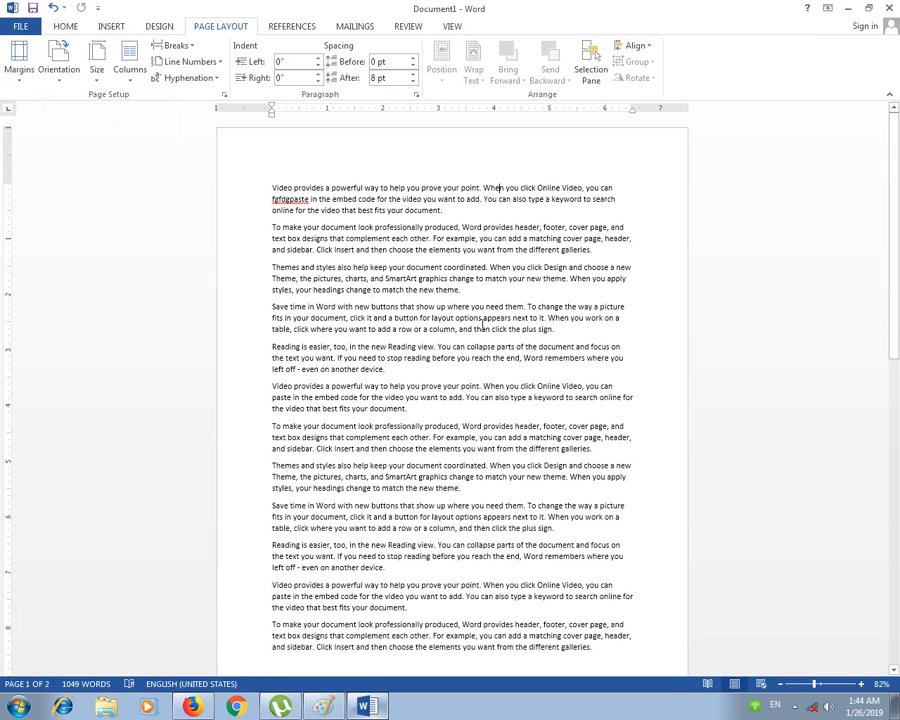
pyautogui.scroll(-10, 483, 325)
pyautogui.scroll(10, 430, 295)
# Step: Apply the Last Custom Setting margins, then switch to Normal 1-inch margins
pyautogui.click(22, 76)
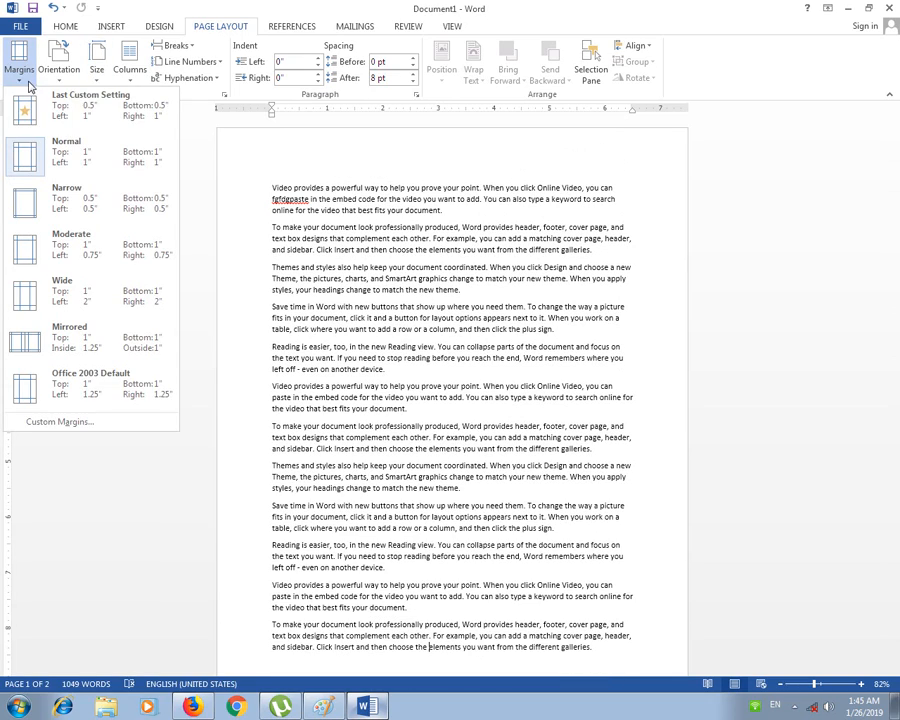
pyautogui.click(86, 118)
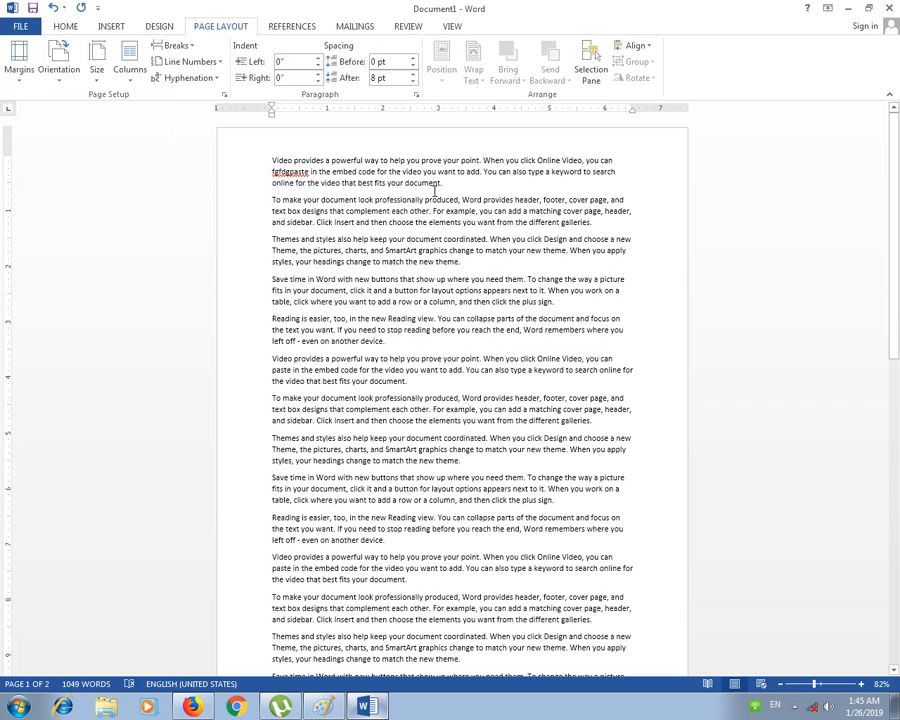
pyautogui.click(19, 60)
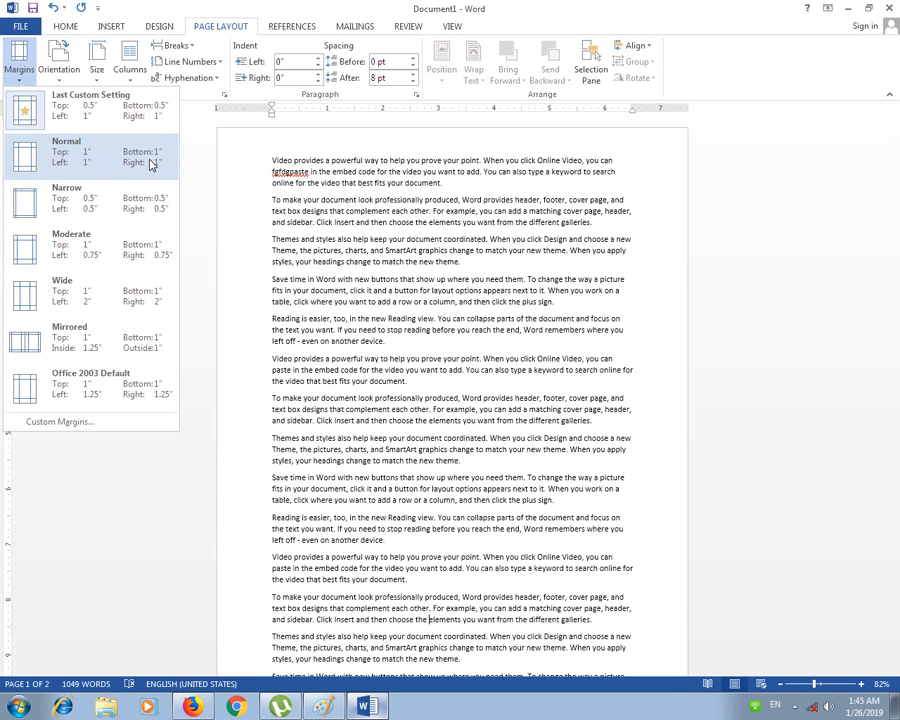
pyautogui.click(97, 162)
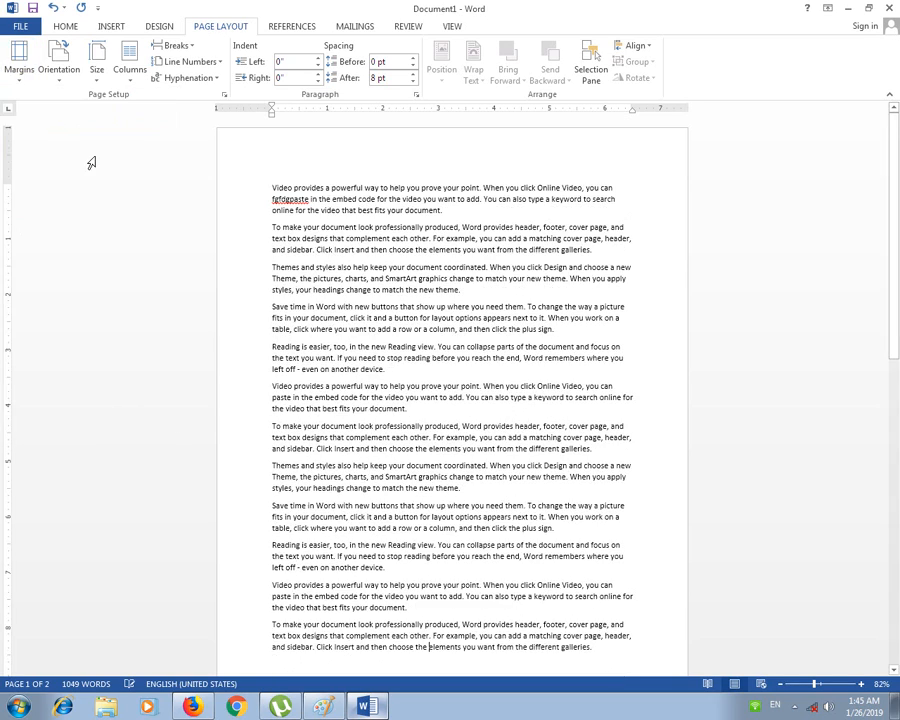
pyautogui.scroll(-1, 358, 283)
pyautogui.scroll(2, 358, 283)
pyautogui.scroll(-5, 356, 300)
pyautogui.scroll(5, 300, 310)
# Step: Check the margin presets again, then apply Narrow 0.5-inch margins
pyautogui.click(22, 60)
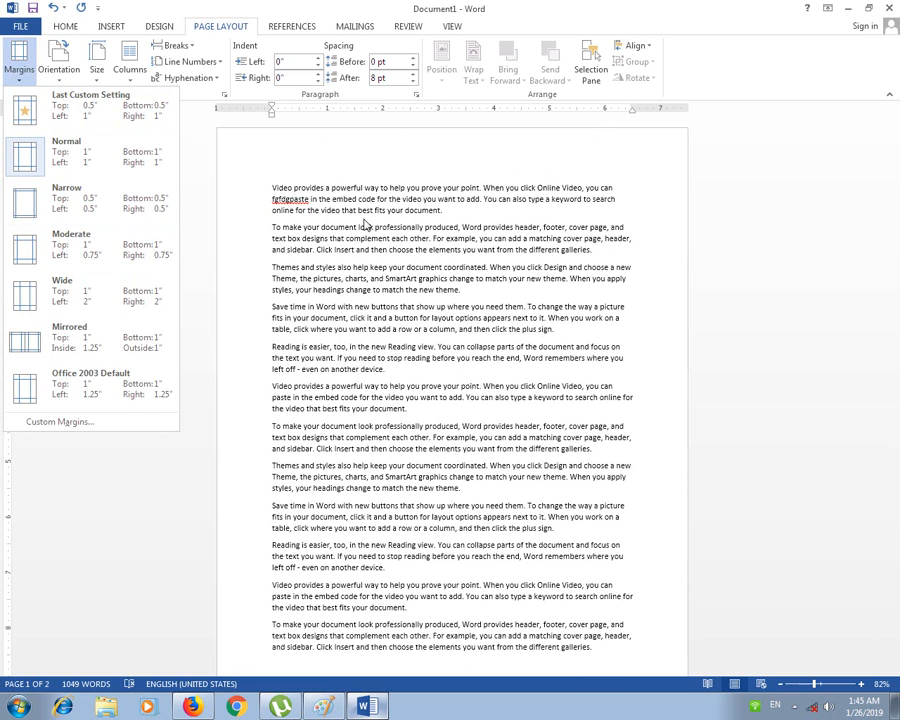
pyautogui.click(289, 177)
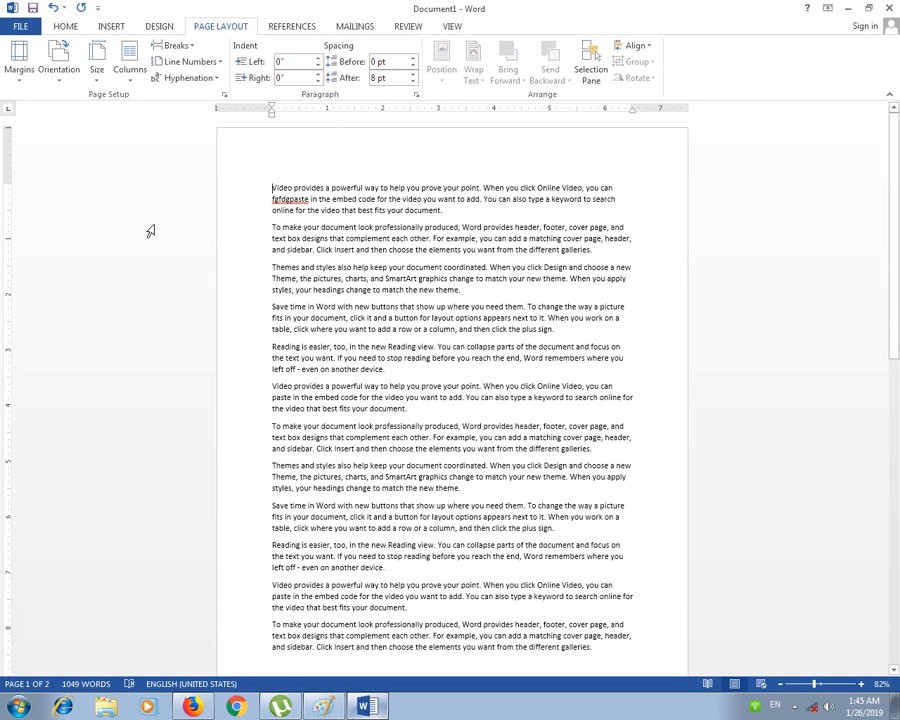
pyautogui.click(20, 62)
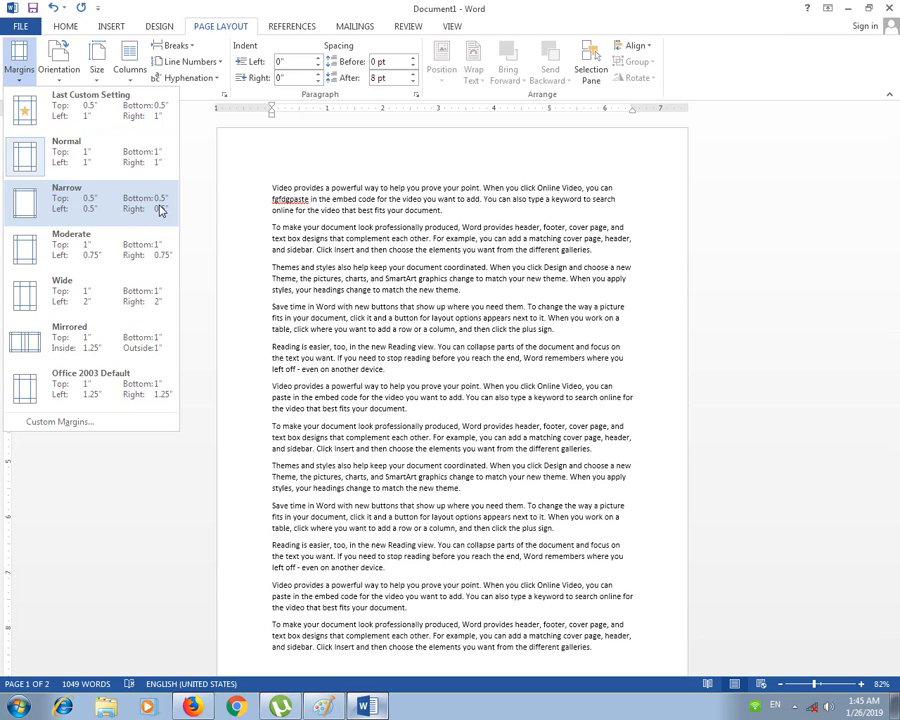
pyautogui.click(136, 214)
pyautogui.scroll(-10, 593, 238)
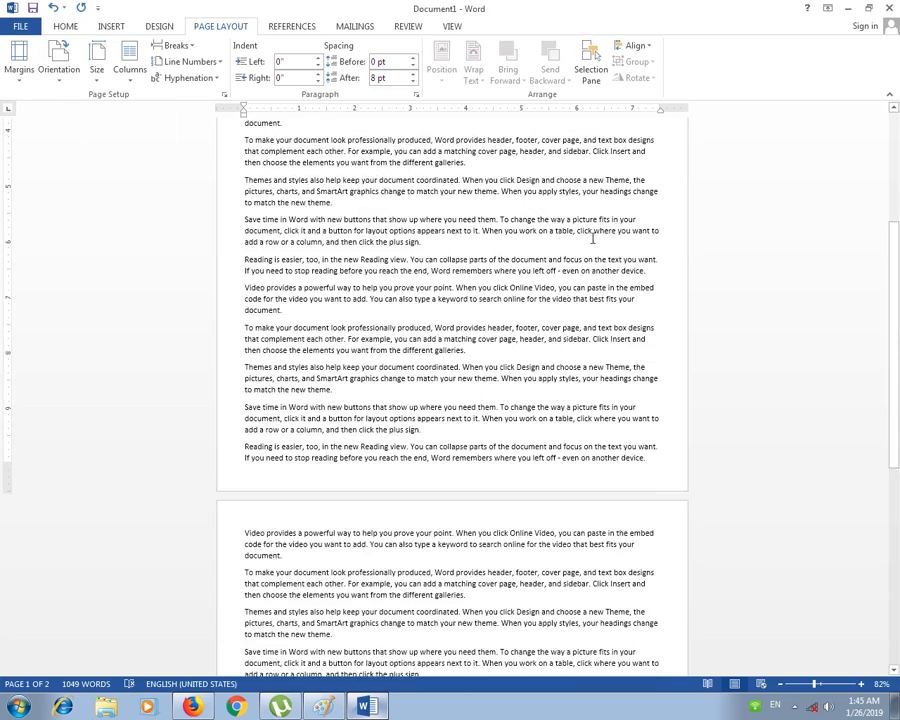
pyautogui.scroll(-5, 540, 240)
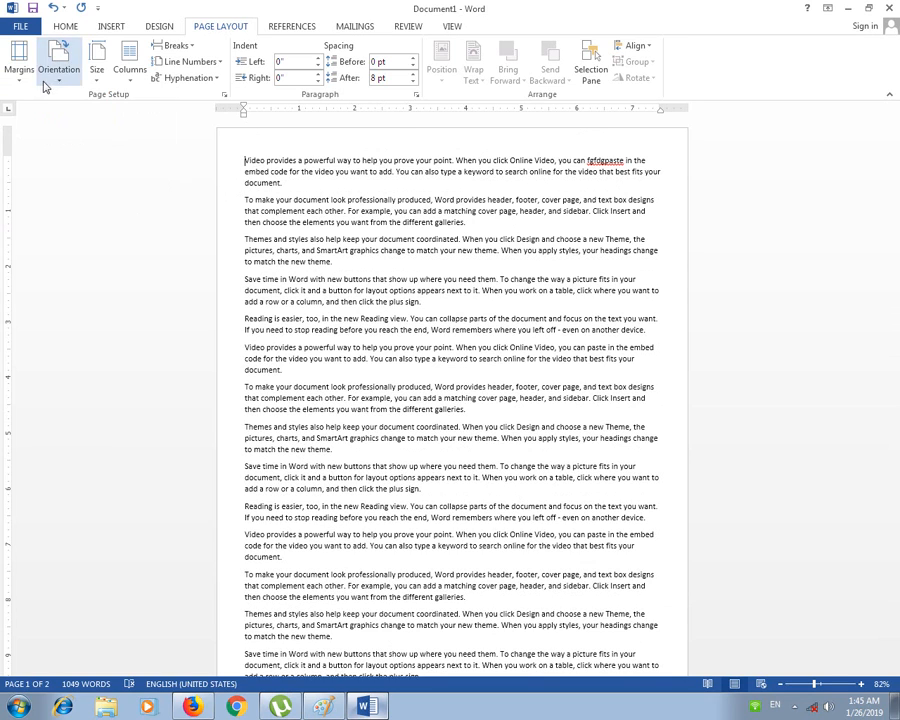
# Step: Switch margins to Normal, back to Narrow, and finally to Normal 1-inch
pyautogui.click(19, 64)
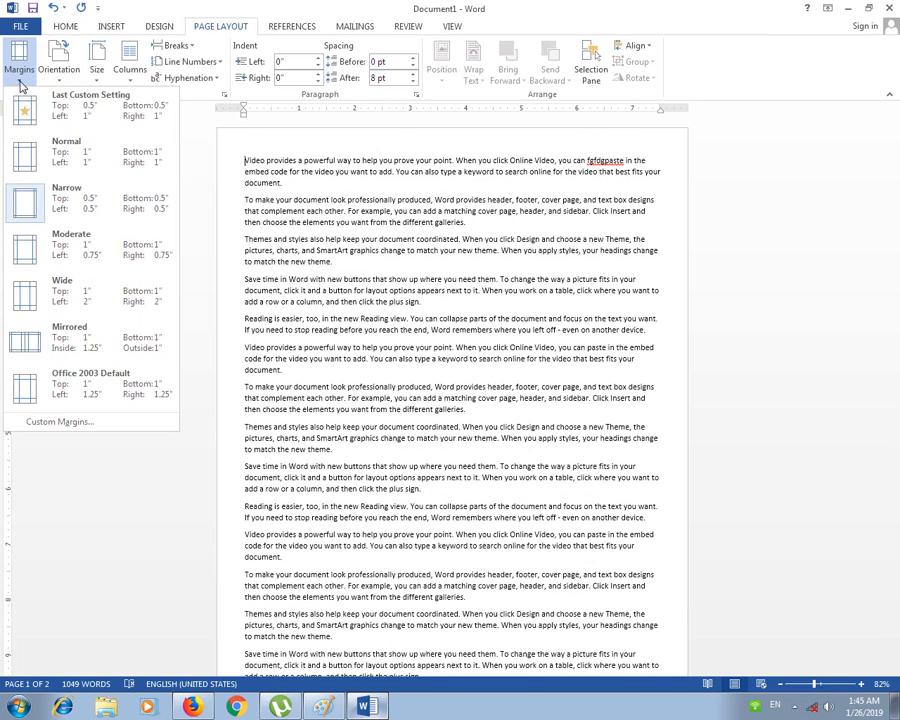
pyautogui.click(110, 162)
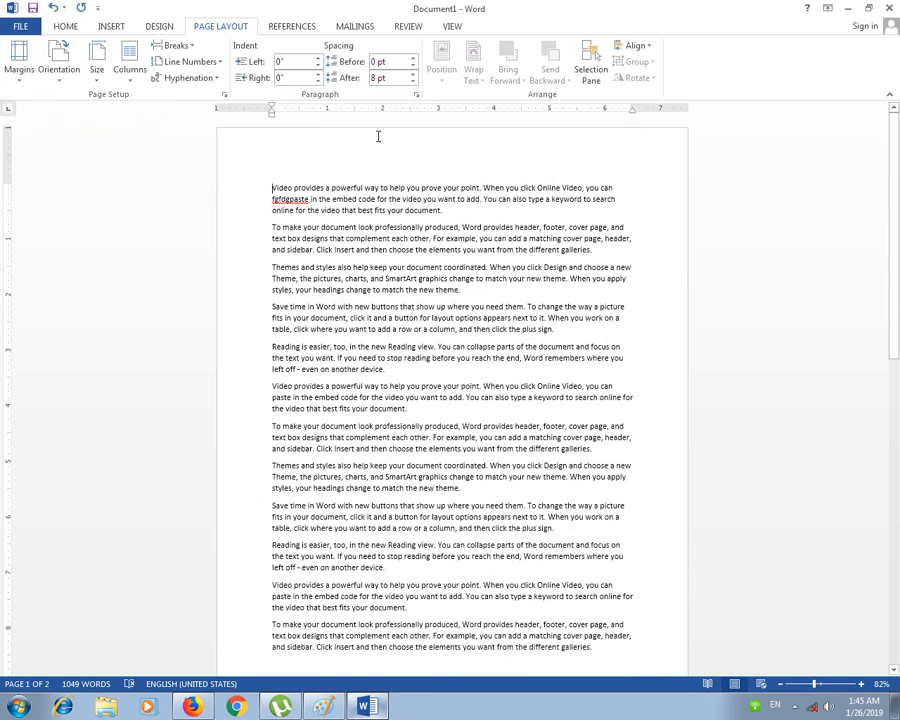
pyautogui.click(19, 64)
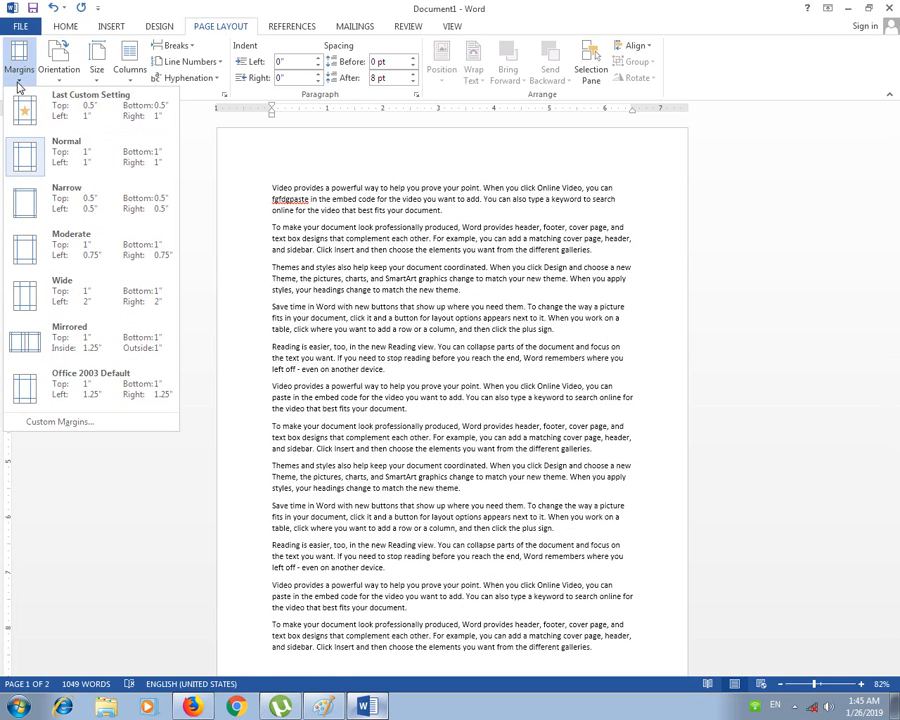
pyautogui.click(110, 205)
pyautogui.scroll(-15, 309, 241)
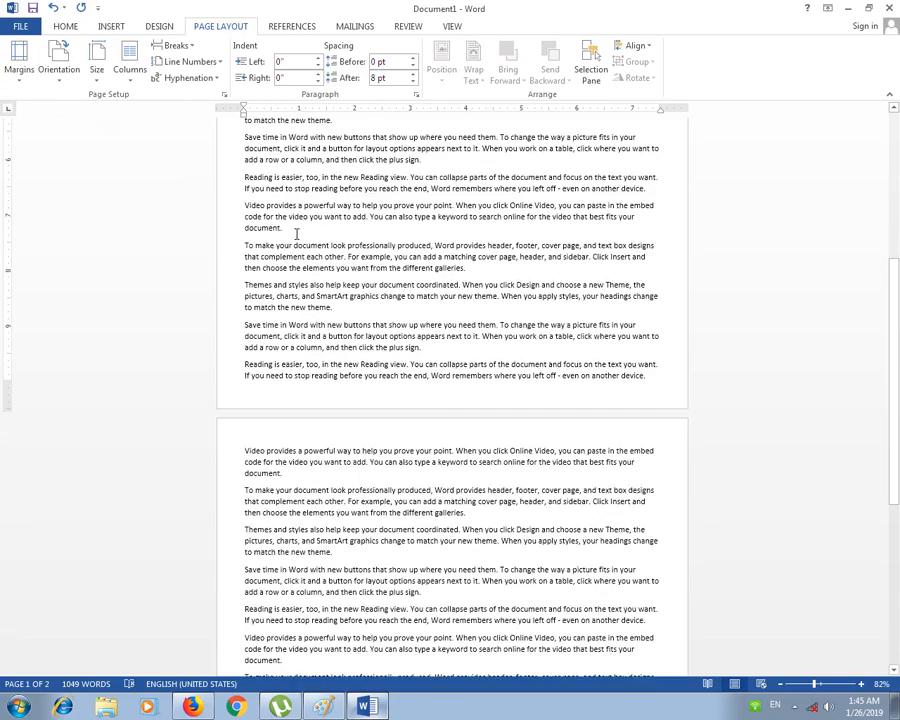
pyautogui.scroll(-3, 295, 232)
pyautogui.scroll(3, 135, 149)
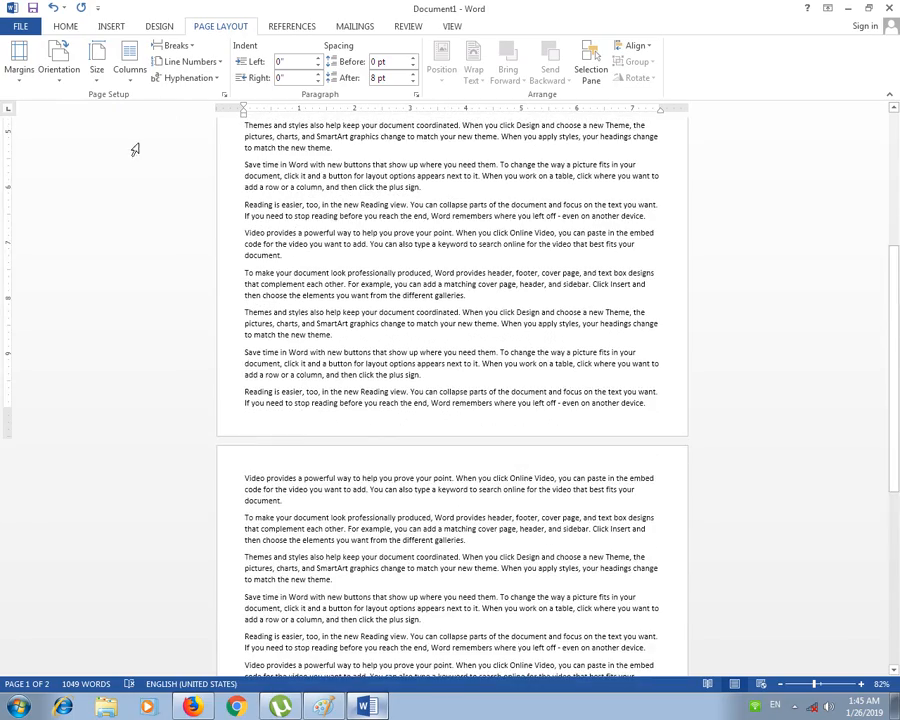
pyautogui.click(20, 66)
pyautogui.click(57, 157)
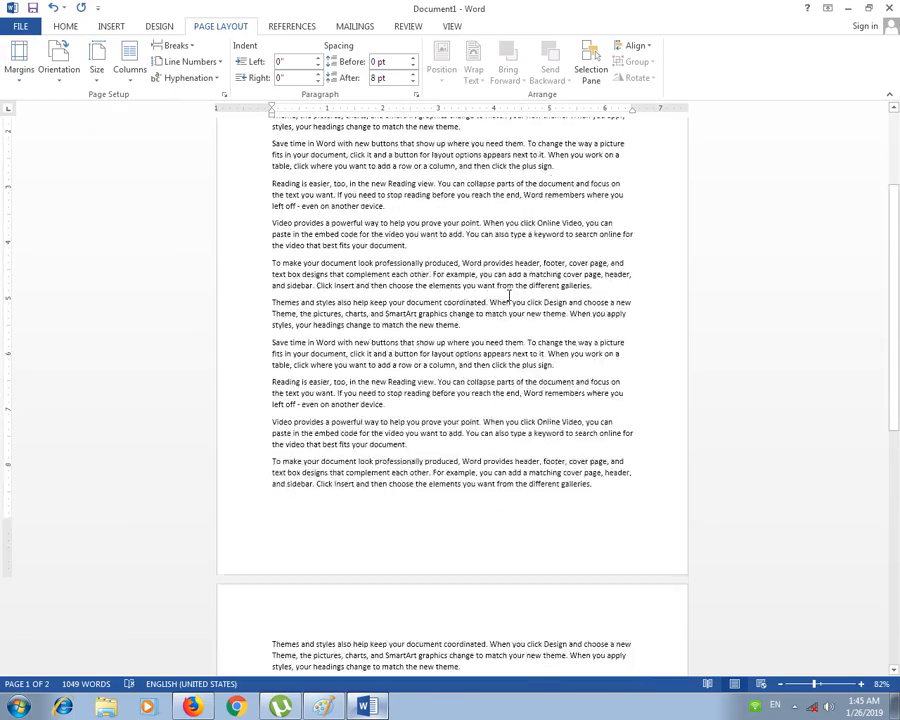
pyautogui.scroll(-8, 372, 347)
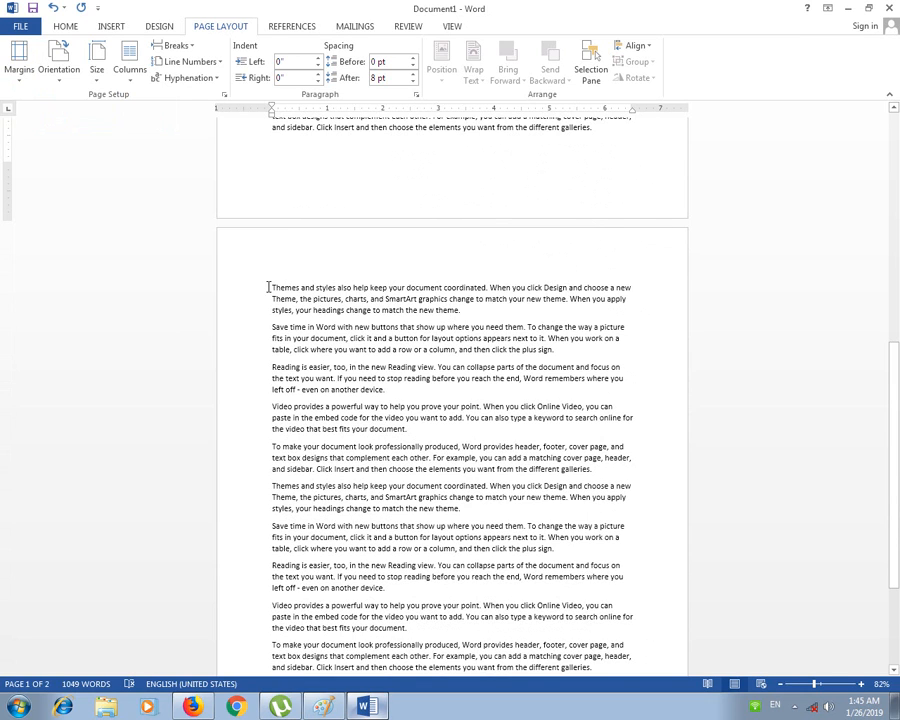
# Step: Delete everything from the 'Save time' paragraph to the end of the document
pyautogui.moveTo(275, 322); pyautogui.dragTo(603, 692)
pyautogui.press('BackSpace')
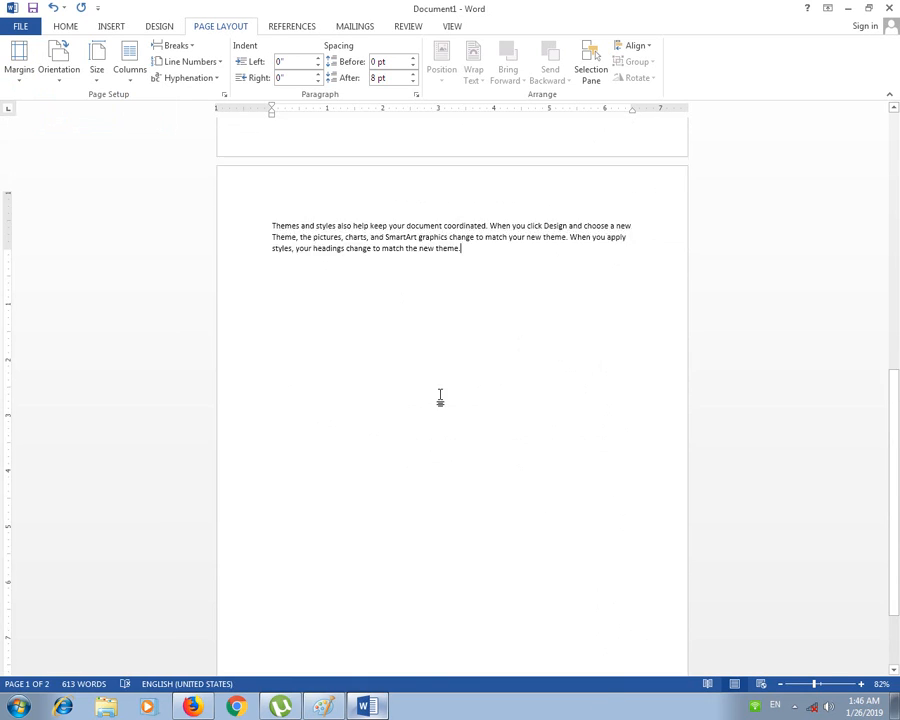
pyautogui.scroll(2, 441, 394)
# Step: Colour the lone paragraph on page 2 red with Font Color
pyautogui.moveTo(468, 389); pyautogui.dragTo(269, 333)
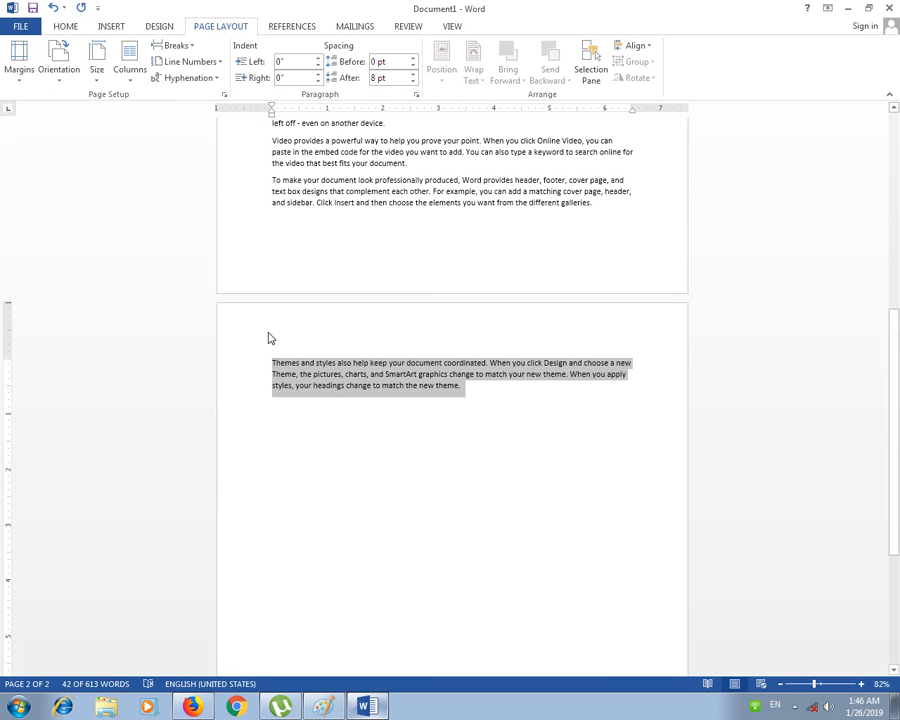
pyautogui.click(63, 27)
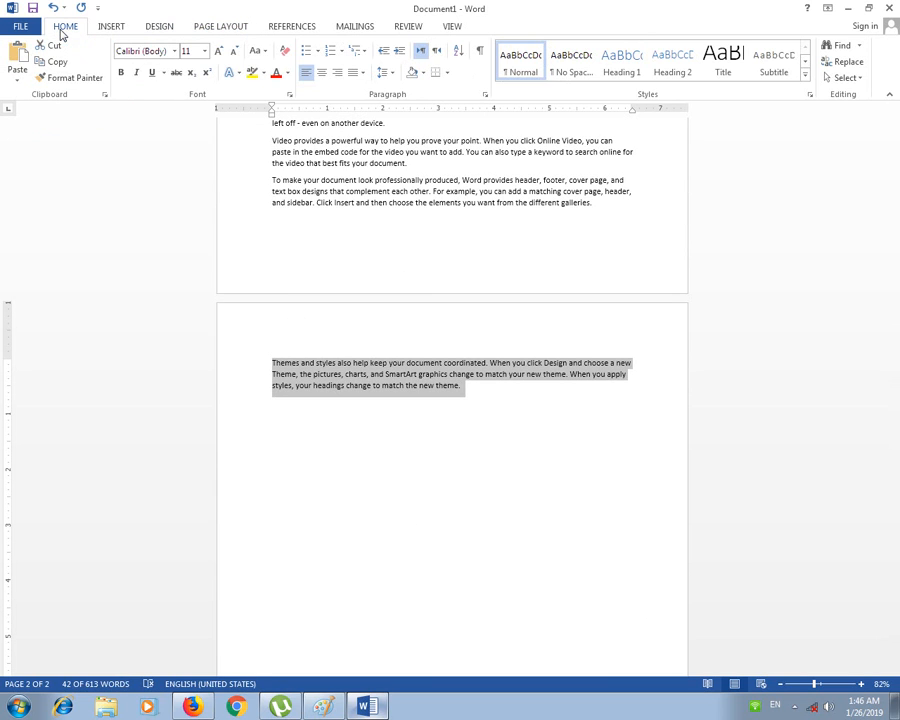
pyautogui.click(287, 72)
pyautogui.click(287, 199)
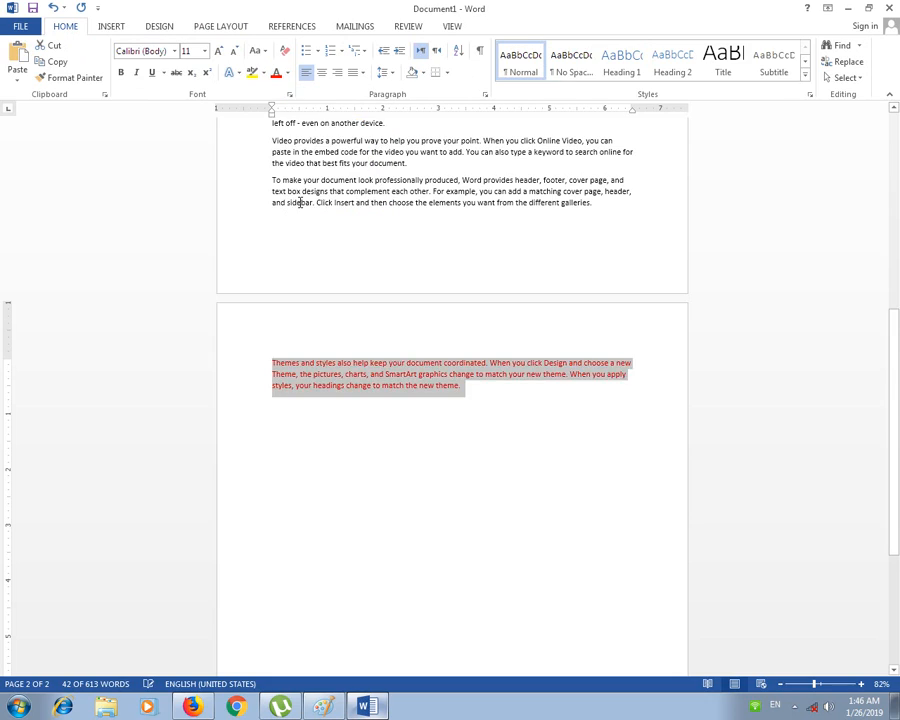
pyautogui.click(396, 331)
# Step: Select all of page 1's text, then deselect it and click its last line
pyautogui.scroll(2, 340, 288)
pyautogui.scroll(6, 340, 288)
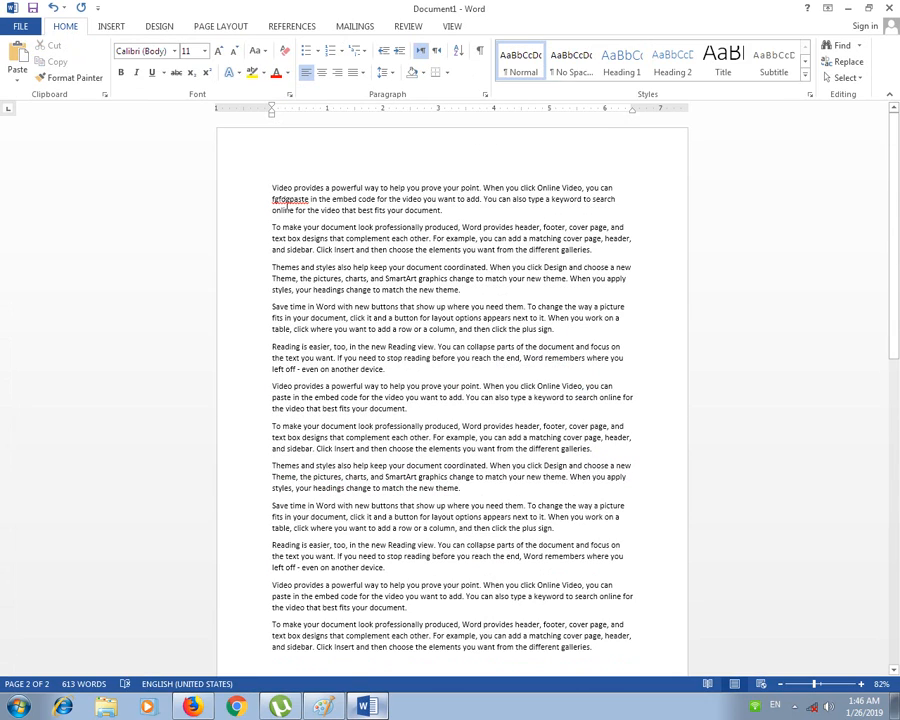
pyautogui.moveTo(268, 184); pyautogui.dragTo(621, 645)
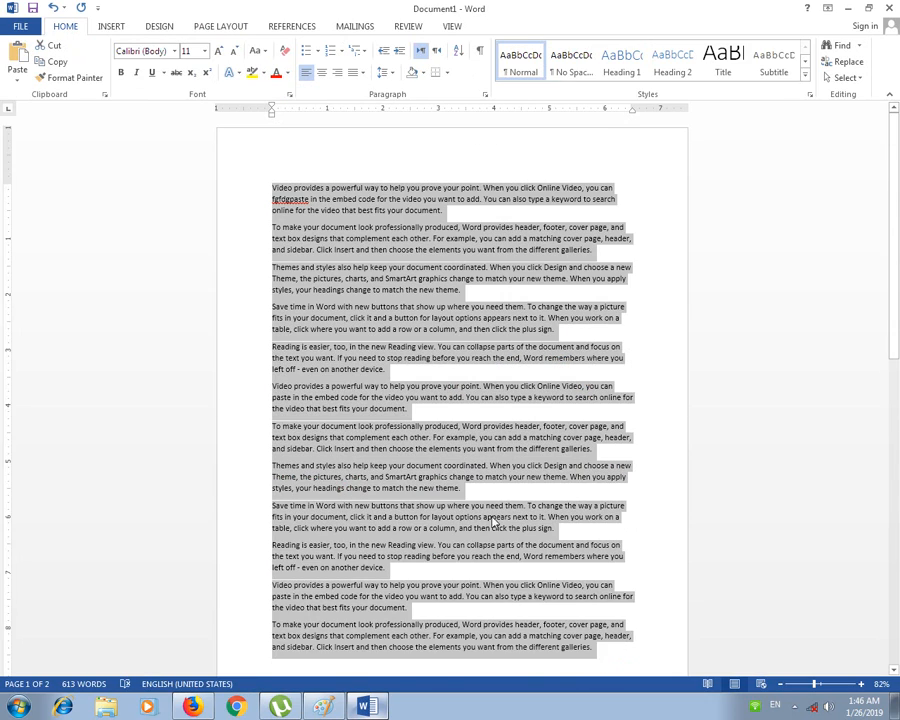
pyautogui.scroll(-4, 490, 513)
pyautogui.scroll(-2, 490, 513)
pyautogui.click(333, 478)
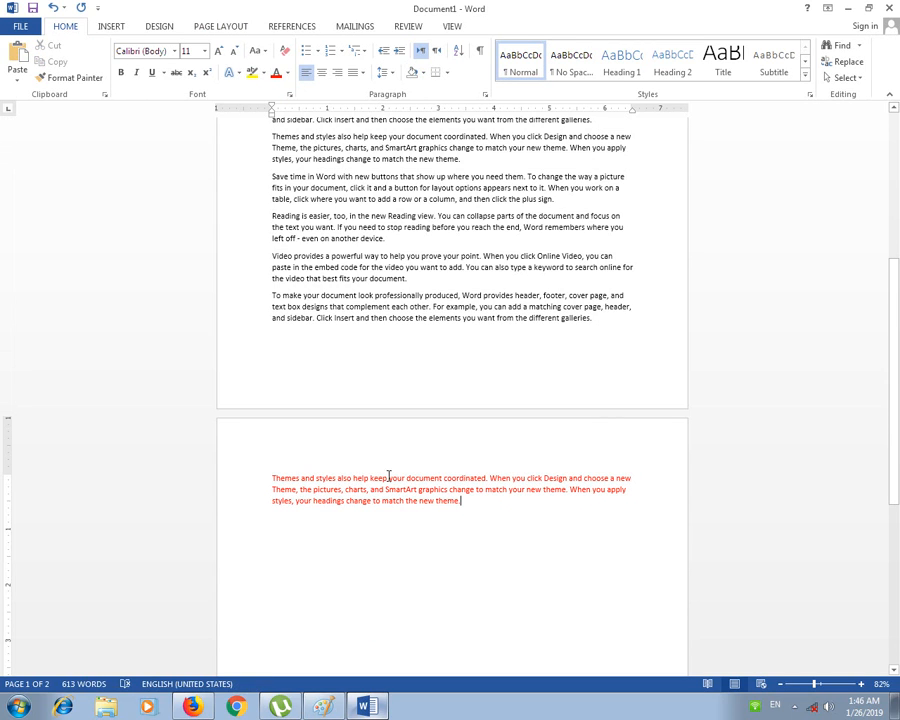
pyautogui.scroll(2, 397, 493)
pyautogui.click(370, 430)
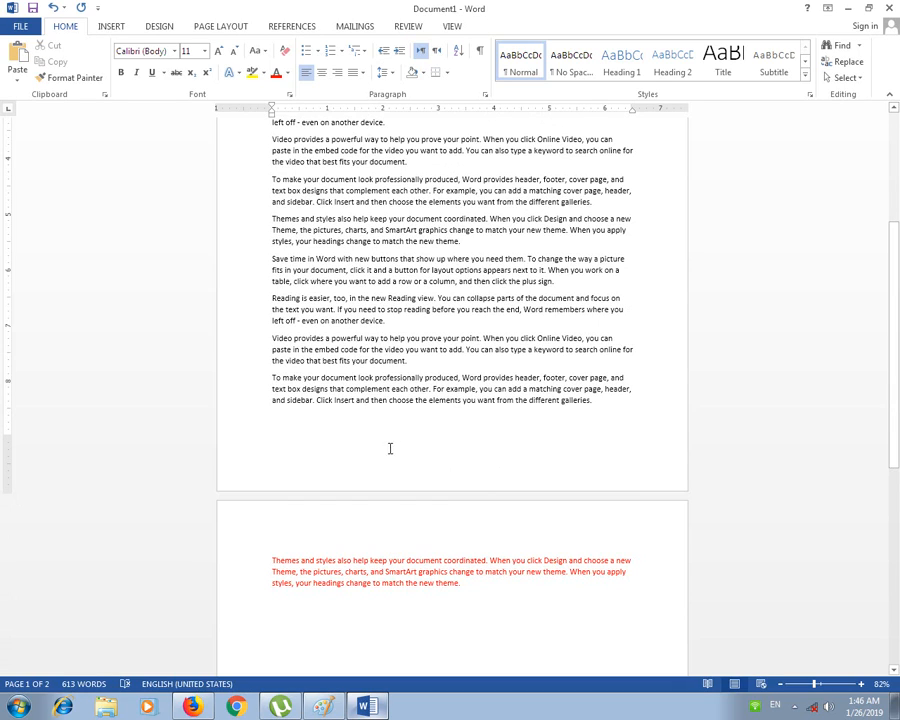
# Step: Place the insertion point in the red paragraph, then back in page 1's text
pyautogui.click(394, 585)
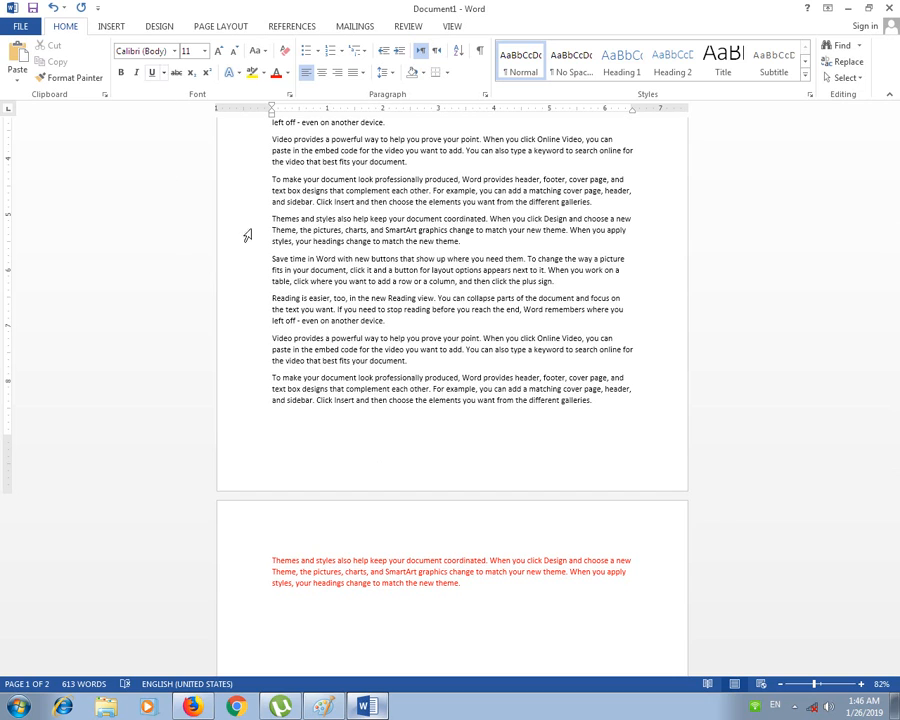
pyautogui.scroll(-3, 404, 478)
pyautogui.click(396, 450)
pyautogui.click(361, 279)
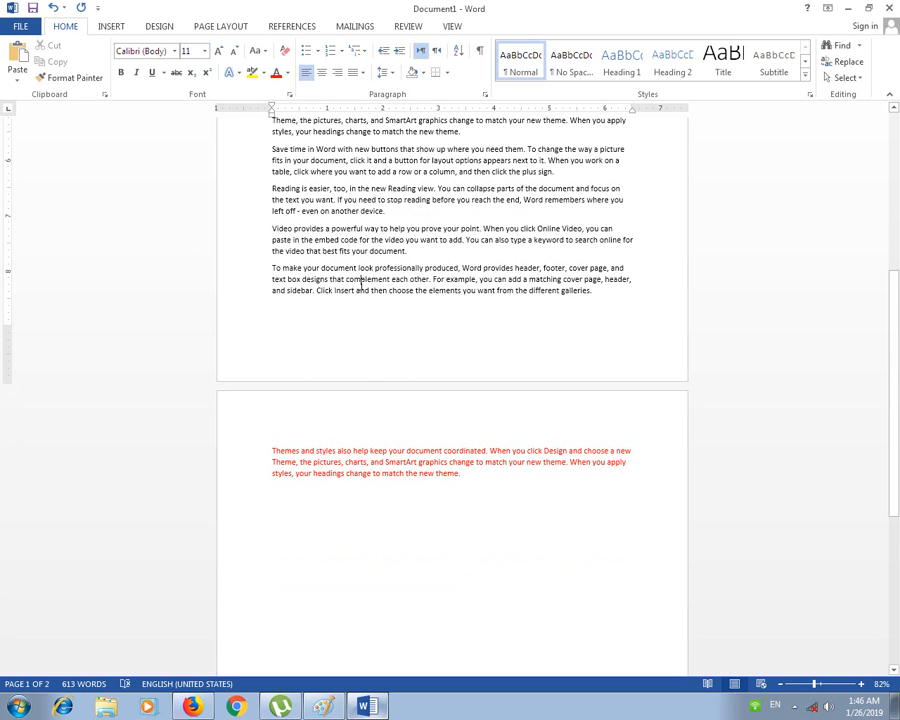
pyautogui.scroll(3, 383, 369)
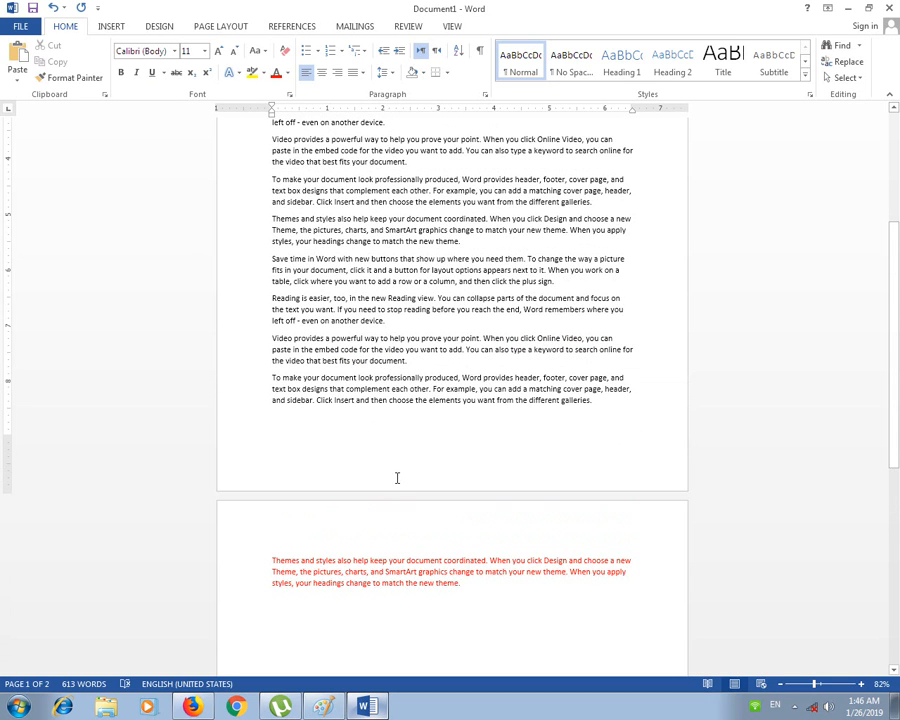
pyautogui.scroll(-4, 400, 480)
pyautogui.scroll(5, 400, 480)
pyautogui.scroll(6, 400, 480)
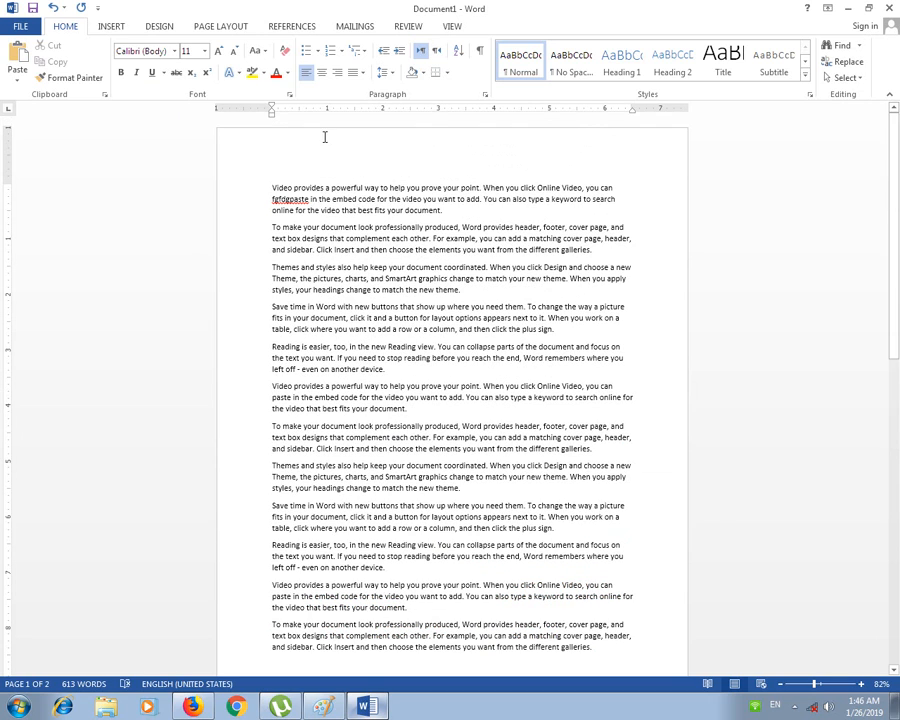
pyautogui.click(221, 26)
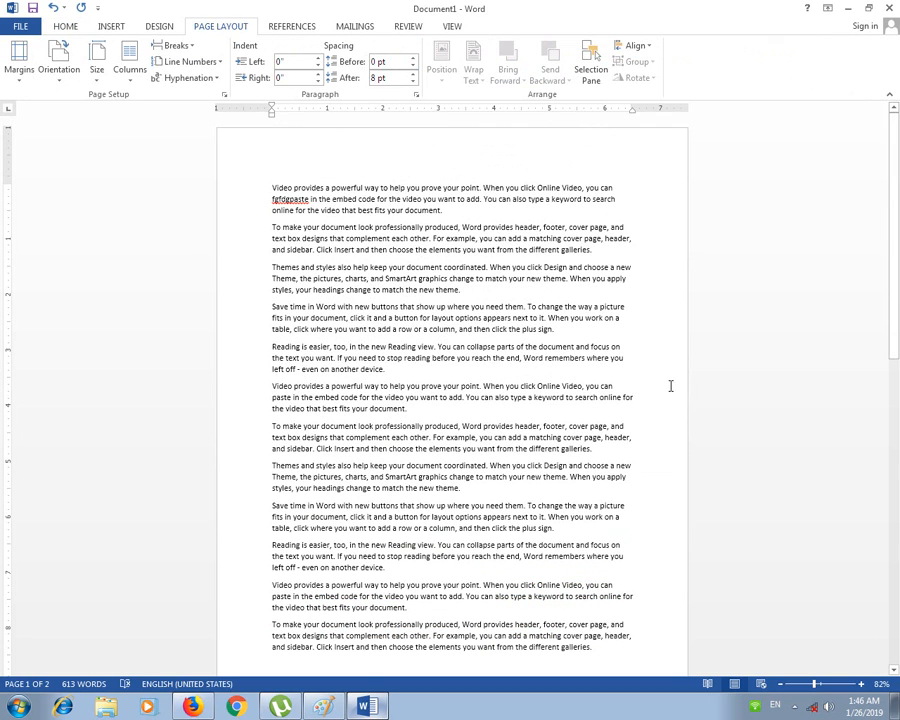
# Step: Zoom out twice to view more of the page, clicking into the red paragraph and page 1
pyautogui.click(780, 685)
pyautogui.click(780, 685)
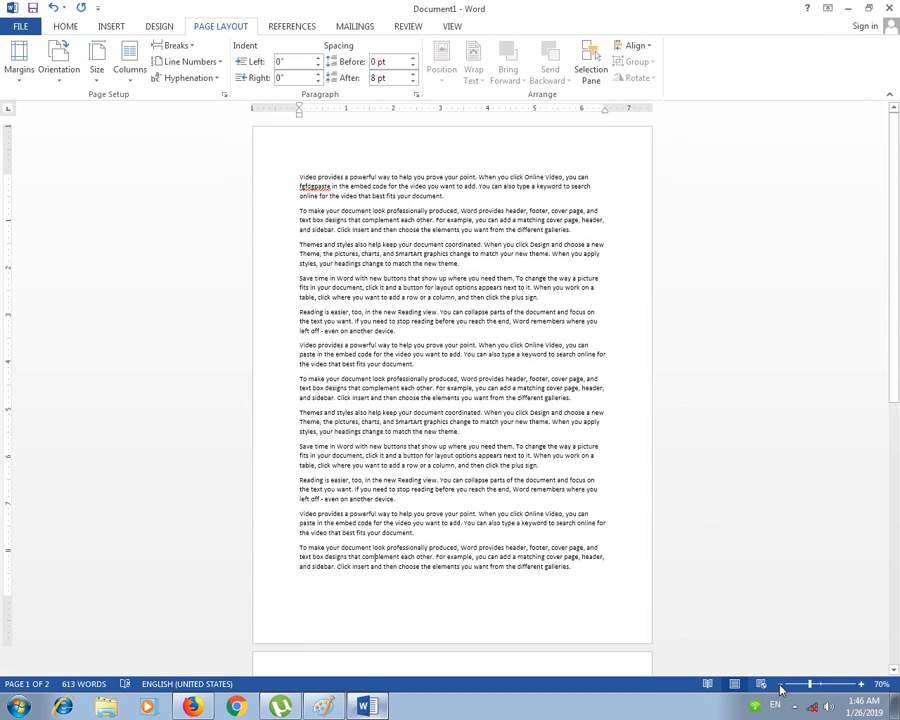
pyautogui.click(780, 685)
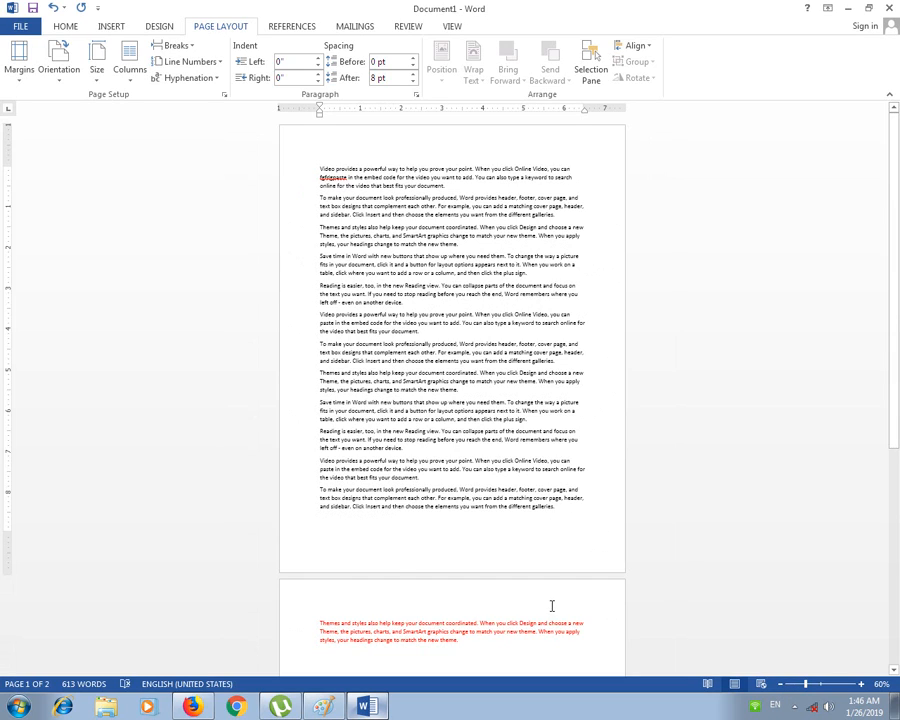
pyautogui.click(491, 620)
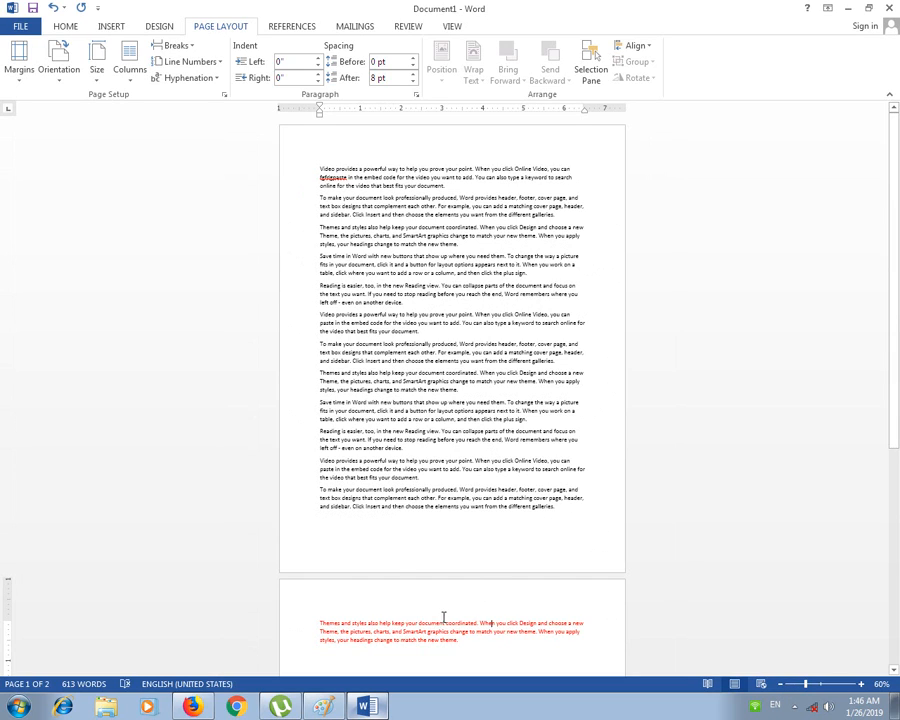
pyautogui.click(421, 439)
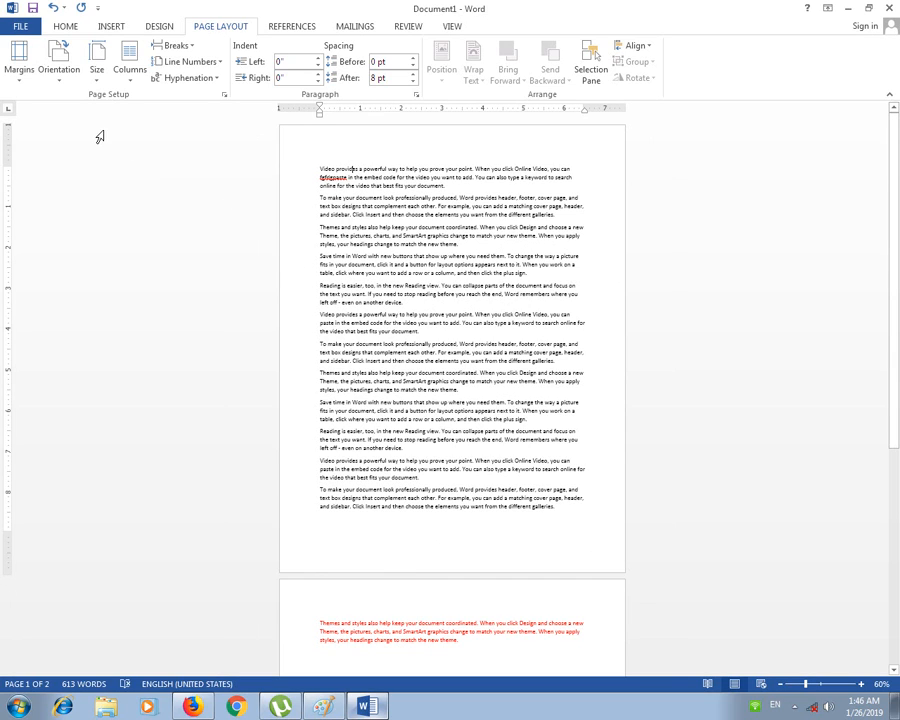
# Step: Apply Narrow 0.5-inch margins so everything fits one page, then revert to Normal 1-inch
pyautogui.click(24, 70)
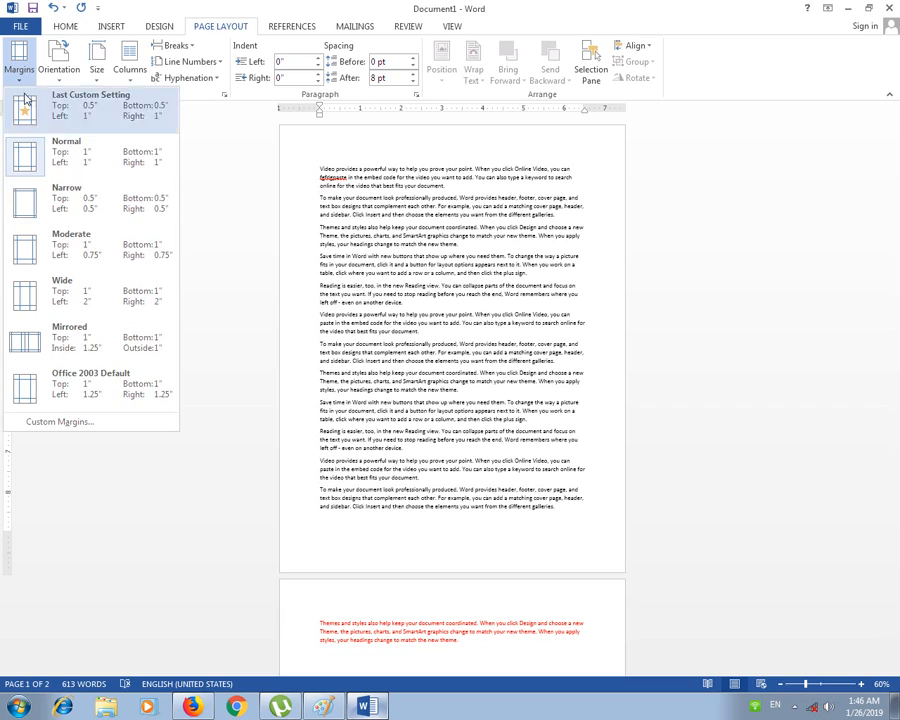
pyautogui.click(108, 213)
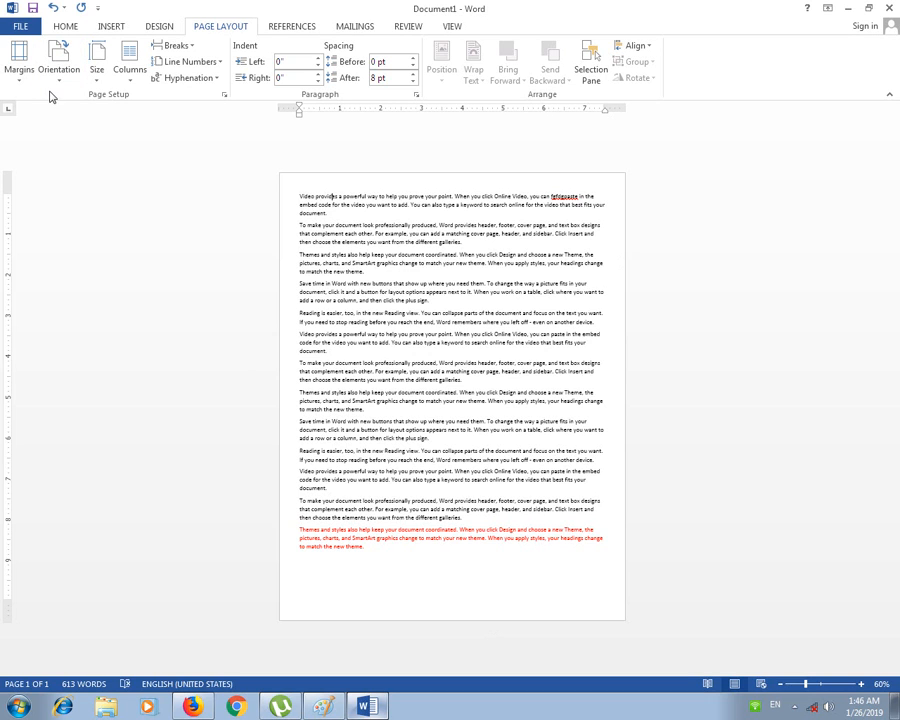
pyautogui.click(18, 66)
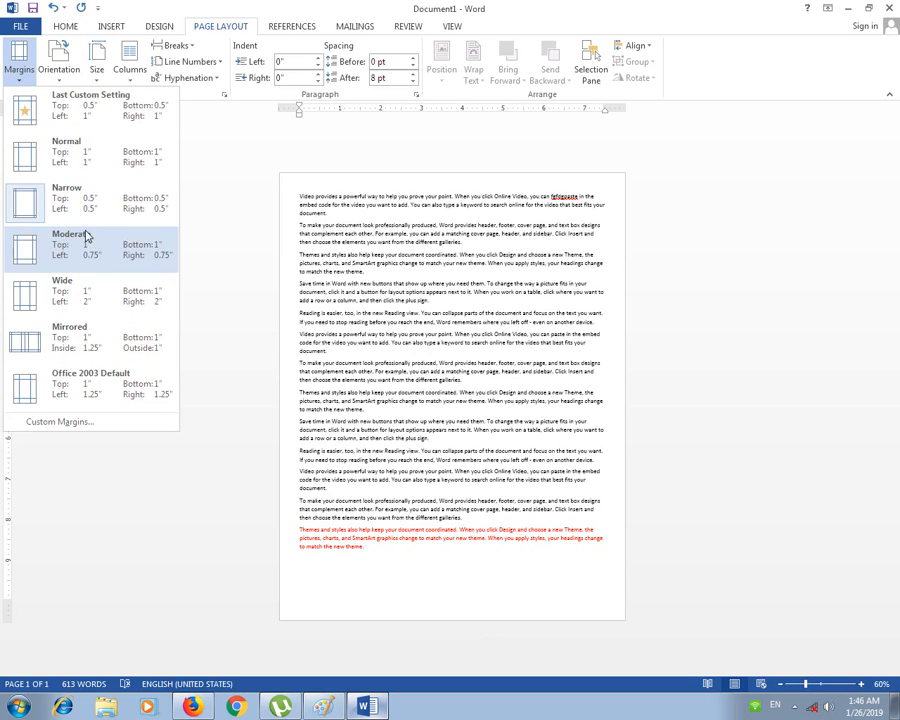
pyautogui.click(90, 160)
pyautogui.scroll(-2, 397, 468)
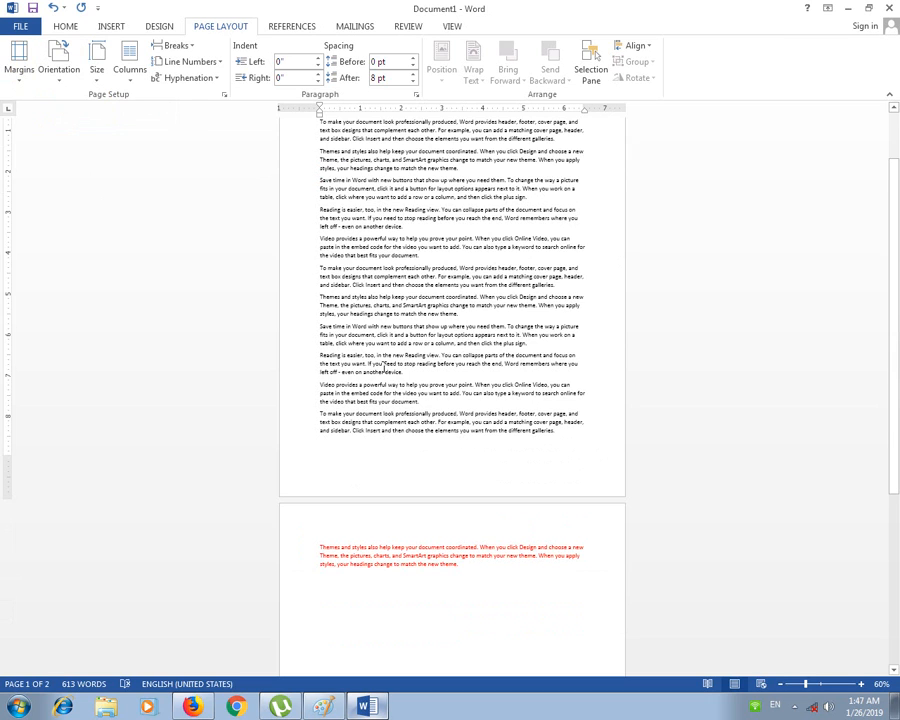
pyautogui.keyDown('ctrl'); pyautogui.scroll(2, 383, 366); pyautogui.keyUp('ctrl')
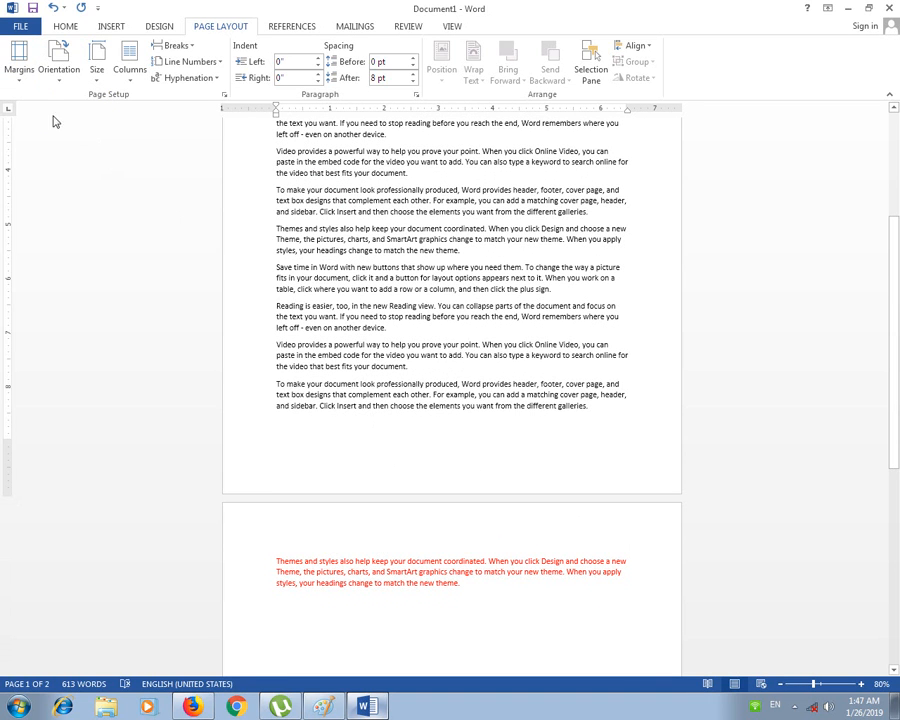
pyautogui.click(18, 72)
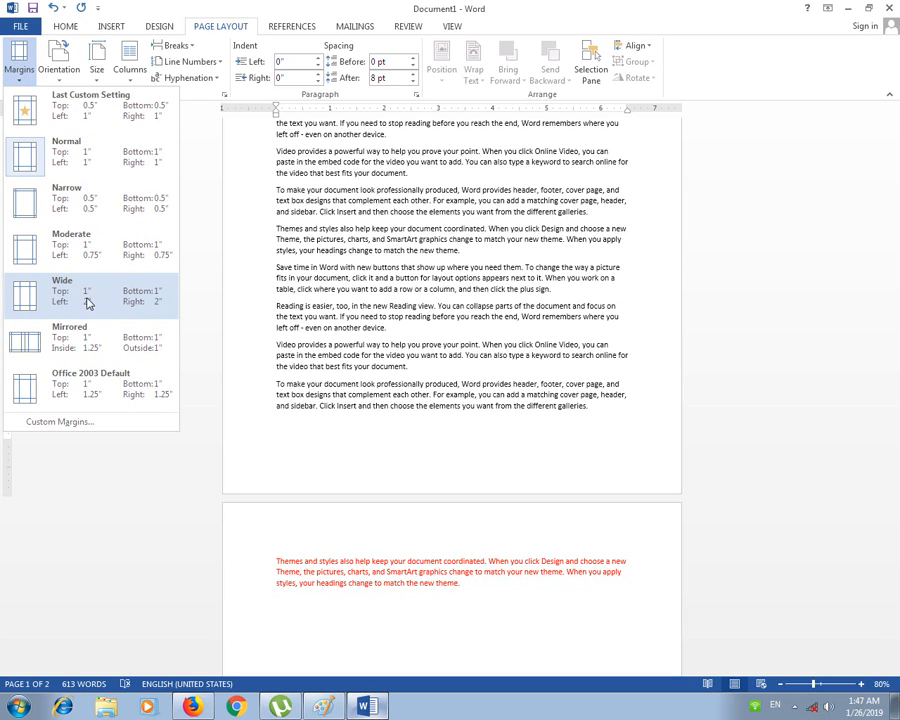
# Step: Apply Wide margins with 2-inch sides, then select lines in the 'To make' paragraph
pyautogui.click(169, 314)
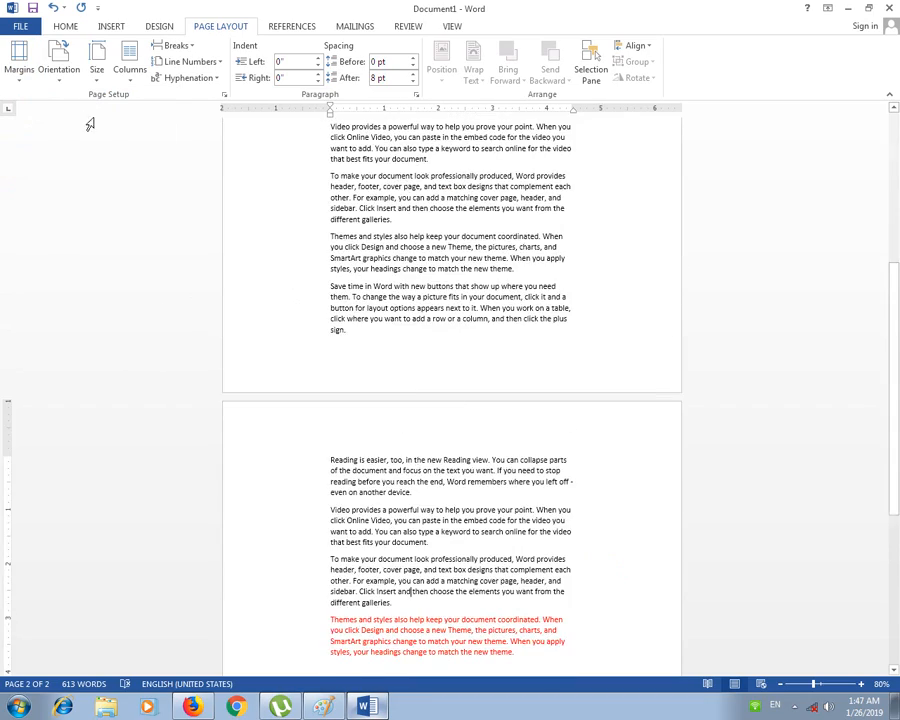
pyautogui.click(22, 80)
pyautogui.click(285, 210)
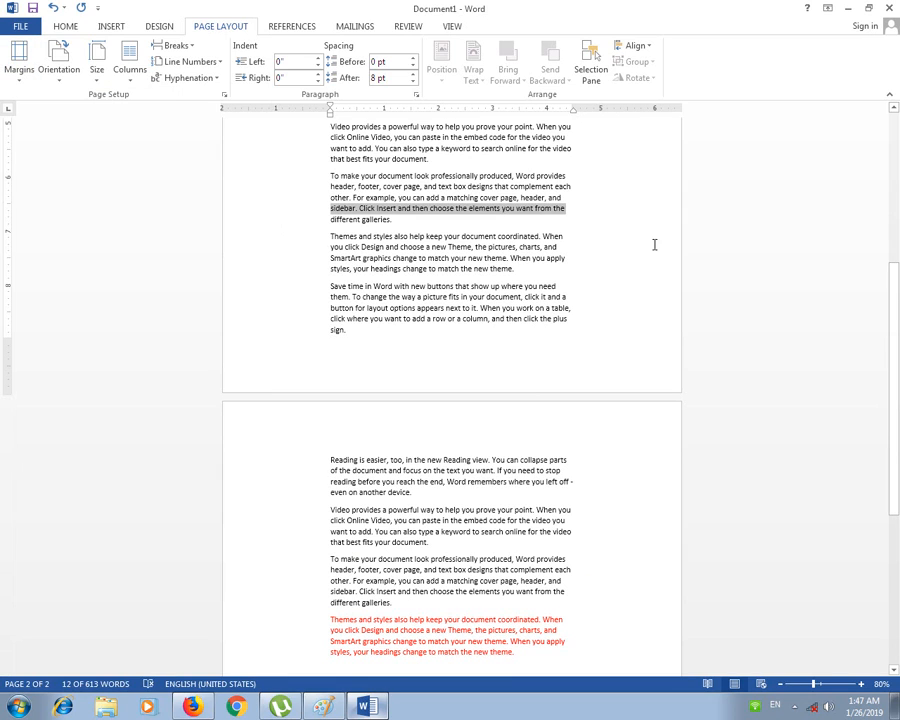
pyautogui.click(276, 220)
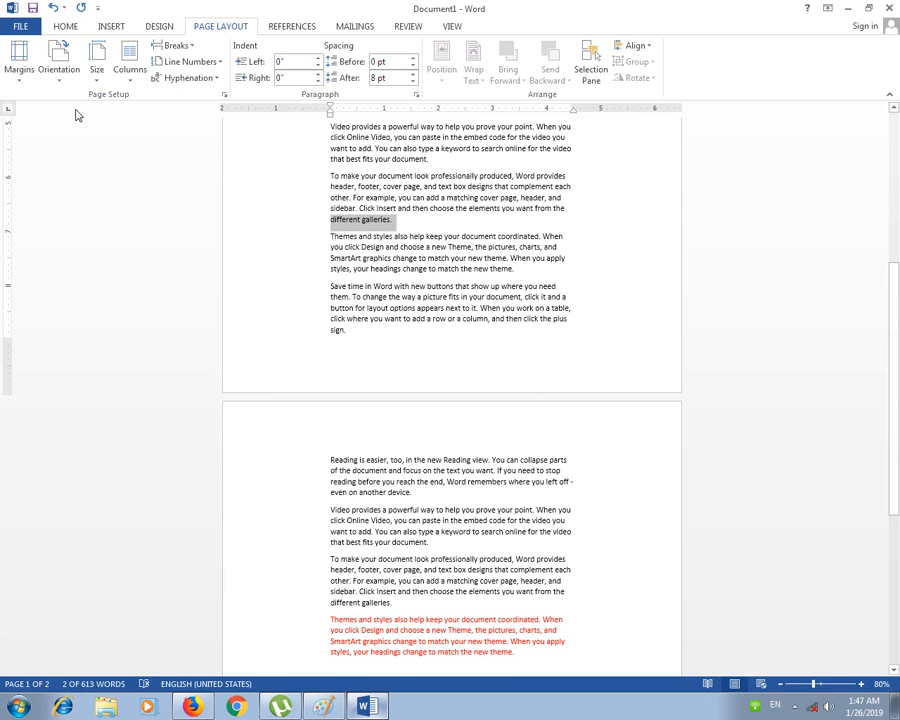
# Step: Apply Mirrored margins, then return to Normal 1-inch margins
pyautogui.click(21, 72)
pyautogui.click(190, 392)
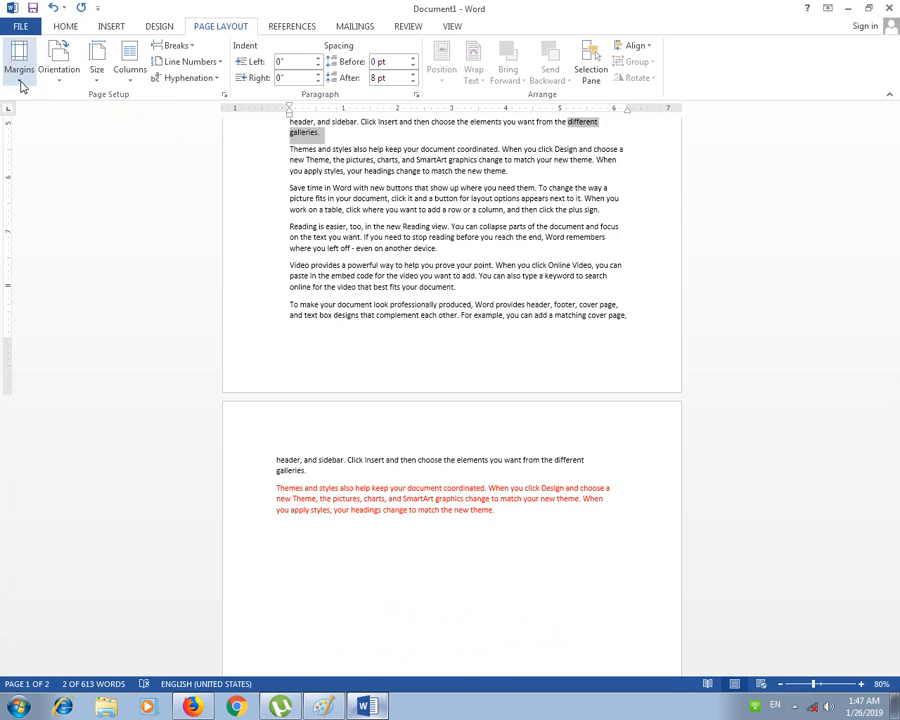
pyautogui.click(20, 83)
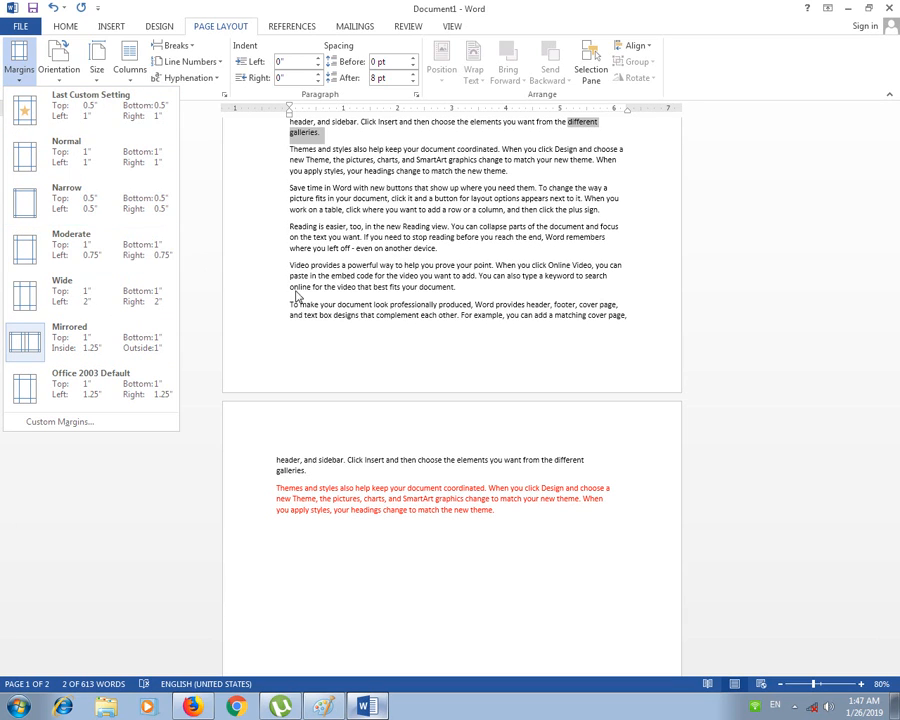
pyautogui.click(102, 168)
pyautogui.scroll(3, 350, 431)
pyautogui.scroll(-2, 351, 433)
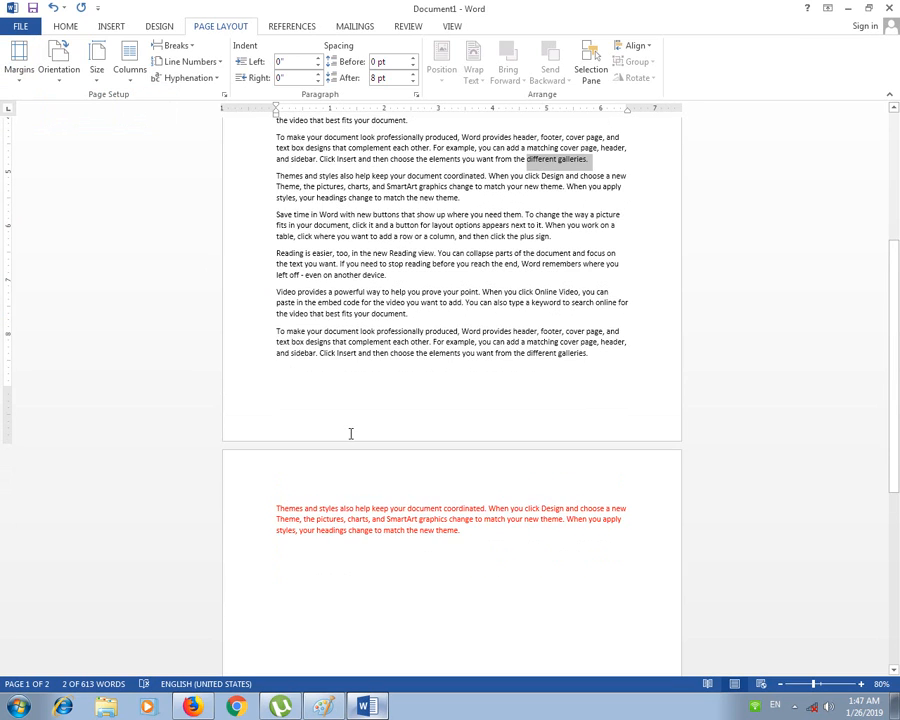
pyautogui.scroll(1, 357, 428)
pyautogui.scroll(-2, 359, 427)
# Step: Zoom the pages to 60% and clear the text selection
pyautogui.keyDown('ctrl'); pyautogui.scroll(-3, 358, 427); pyautogui.keyUp('ctrl')
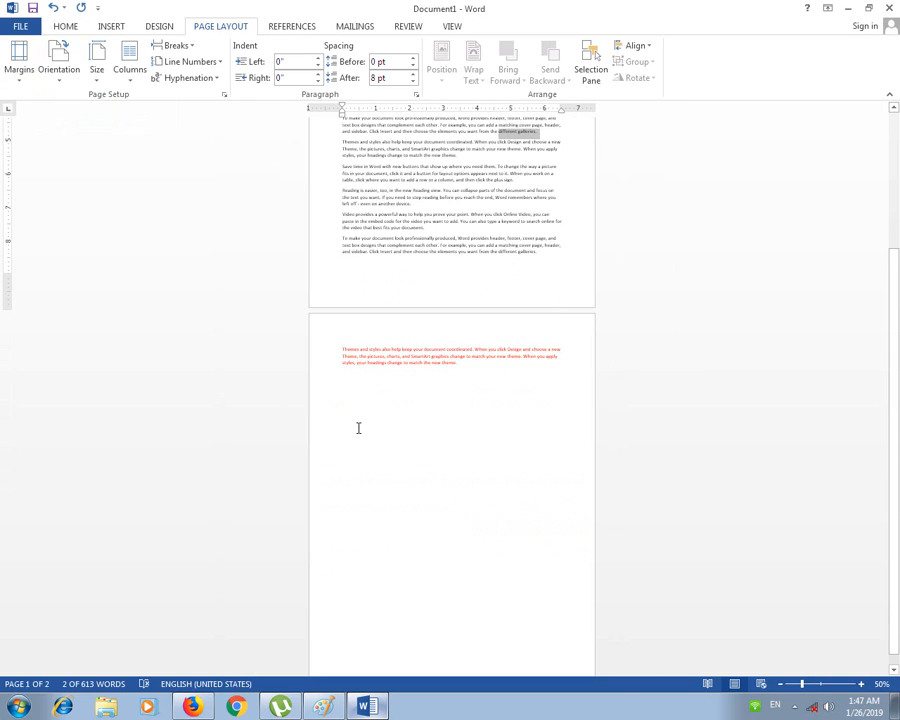
pyautogui.scroll(4, 358, 428)
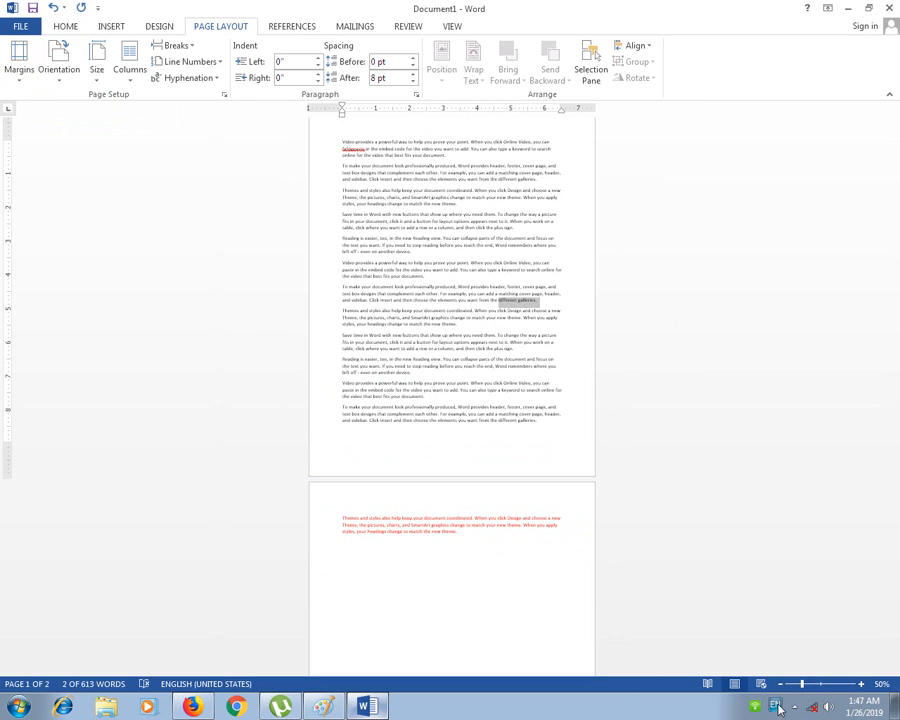
pyautogui.click(861, 684)
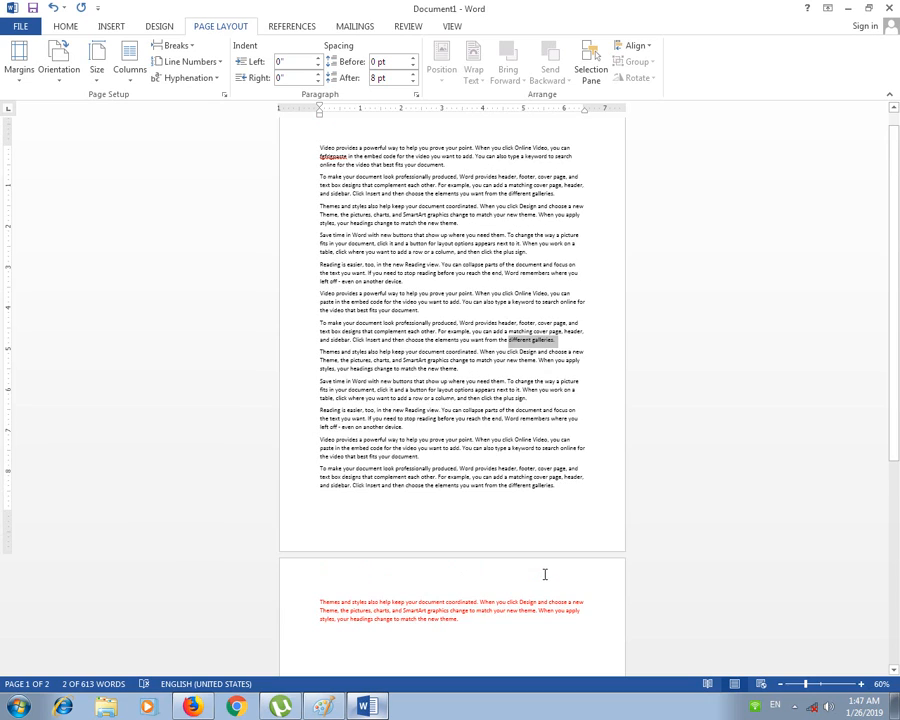
pyautogui.click(371, 381)
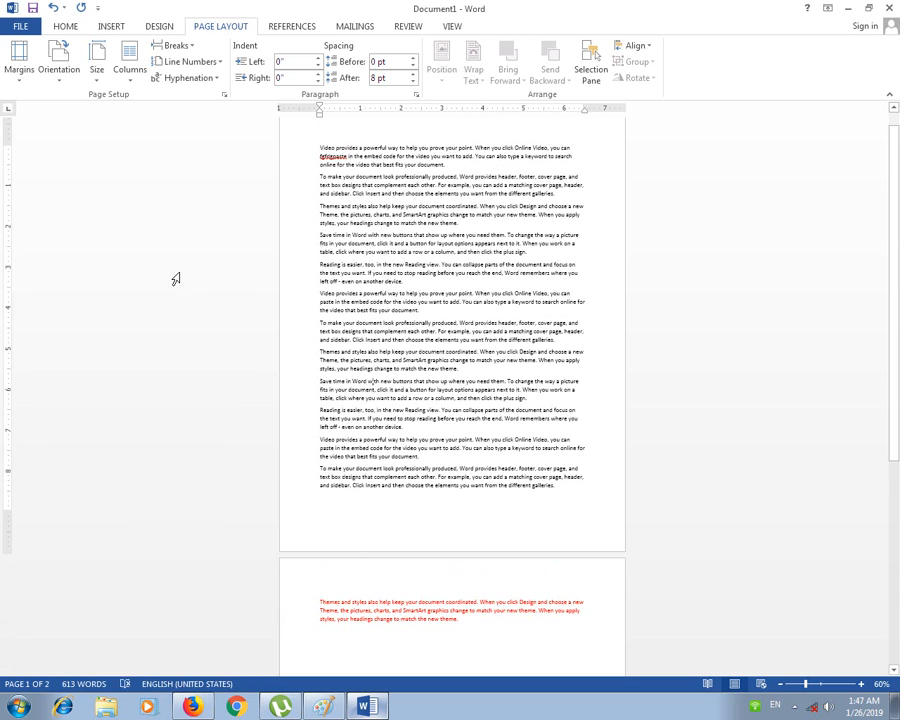
# Step: In Custom Margins, set the top and bottom margins to 0.5" and apply them
pyautogui.click(20, 68)
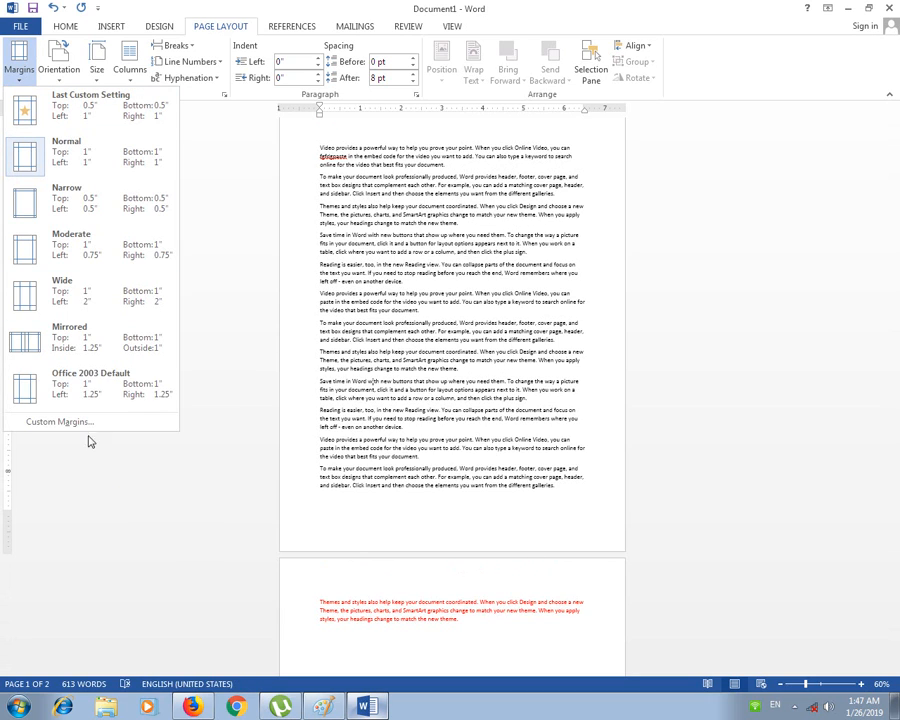
pyautogui.click(60, 422)
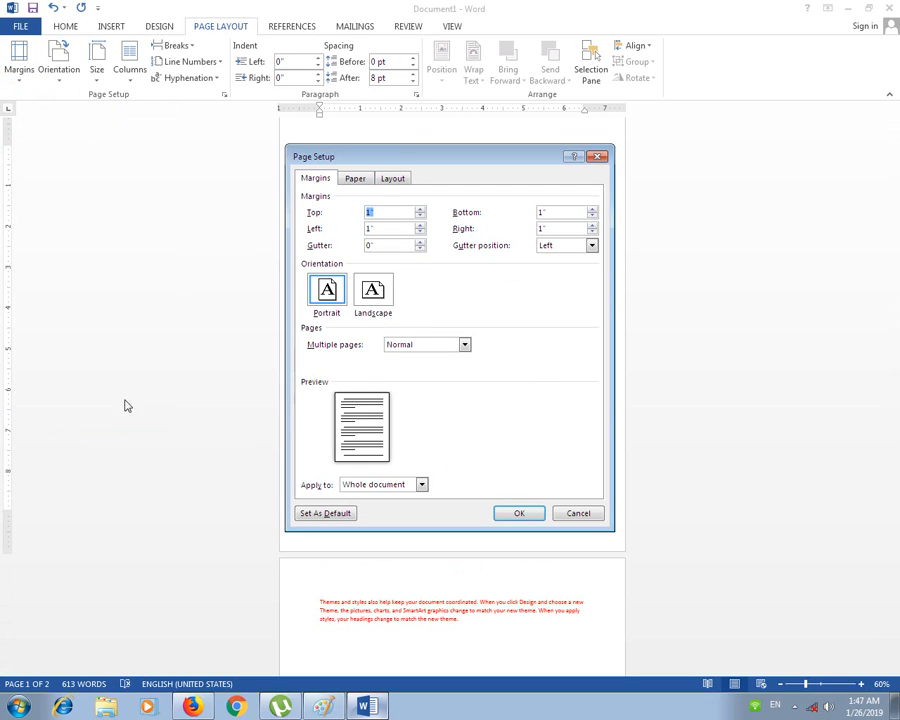
pyautogui.moveTo(398, 162); pyautogui.dragTo(605, 33)
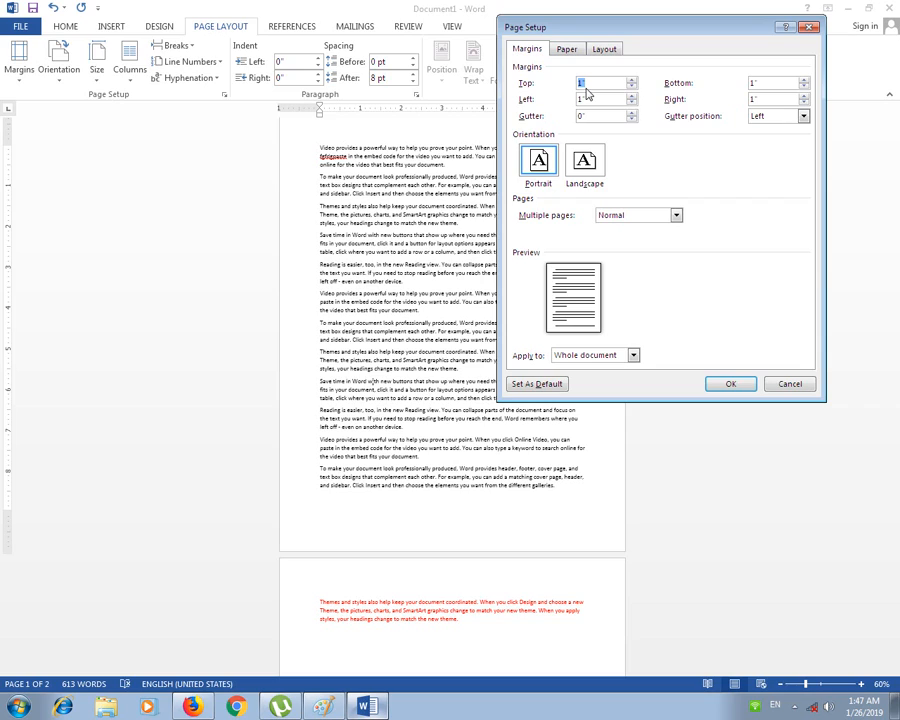
pyautogui.click(632, 82)
pyautogui.click(632, 82)
pyautogui.click(632, 82)
pyautogui.click(632, 82)
pyautogui.click(632, 82)
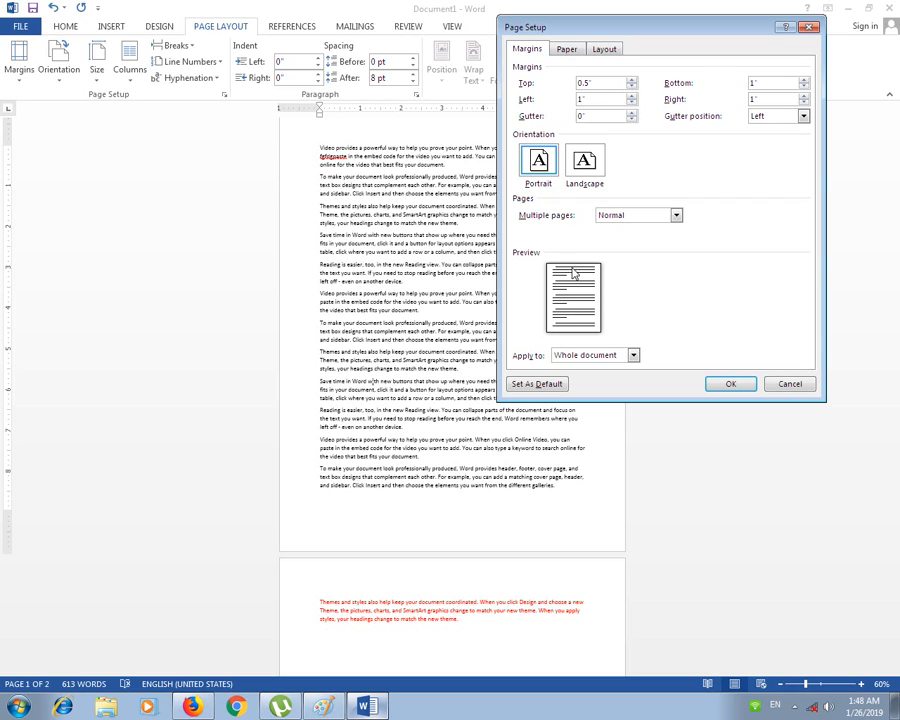
pyautogui.click(632, 86)
pyautogui.click(632, 86)
pyautogui.click(632, 86)
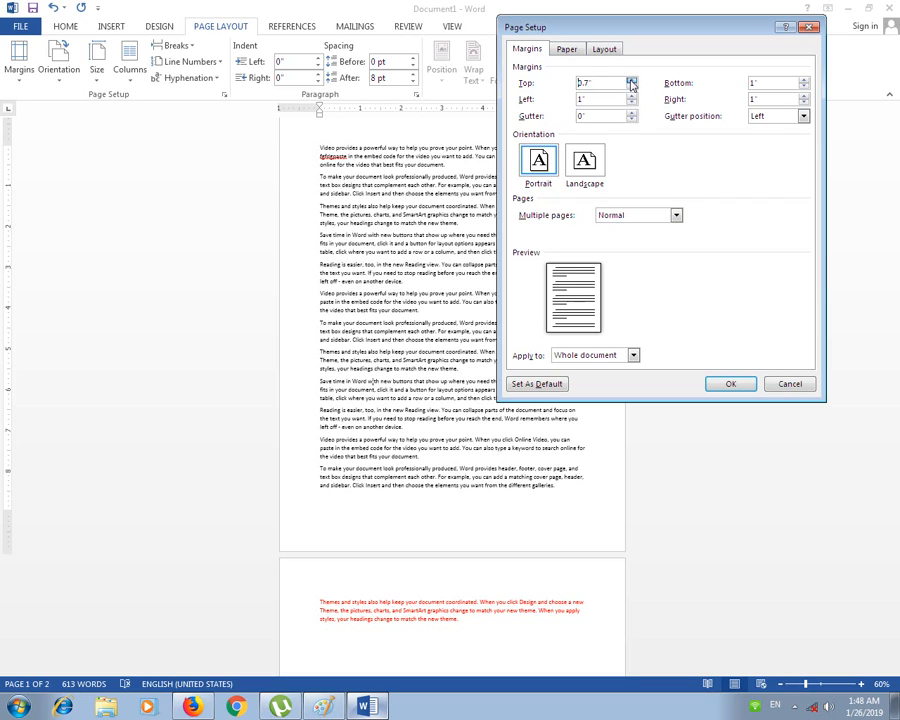
pyautogui.click(632, 86)
pyautogui.click(632, 86)
pyautogui.click(631, 81)
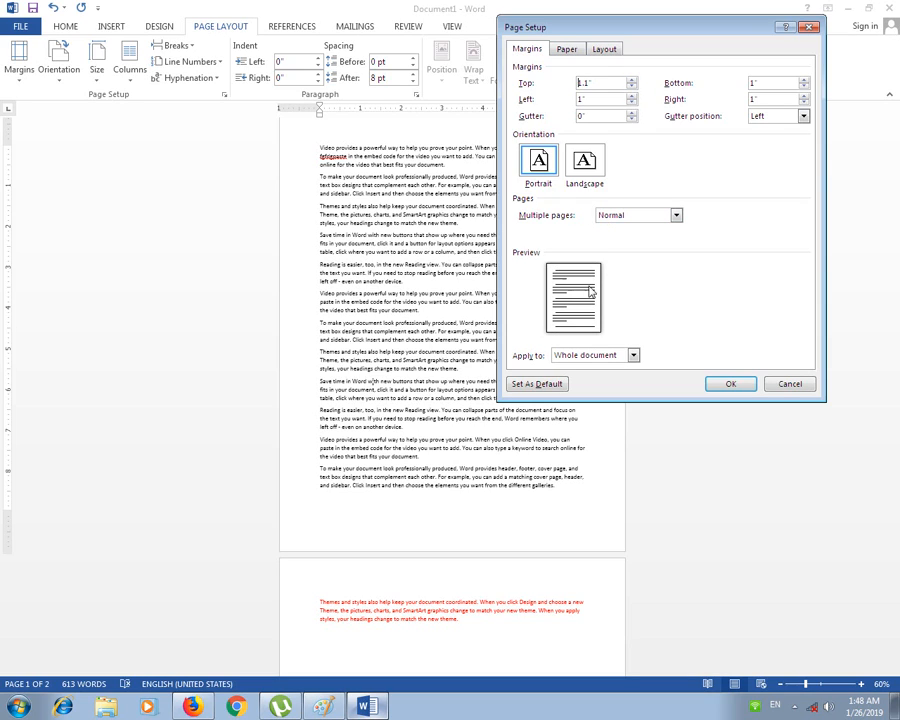
pyautogui.click(632, 87)
pyautogui.click(632, 87)
pyautogui.click(632, 87)
pyautogui.click(632, 87)
pyautogui.click(632, 87)
pyautogui.click(632, 87)
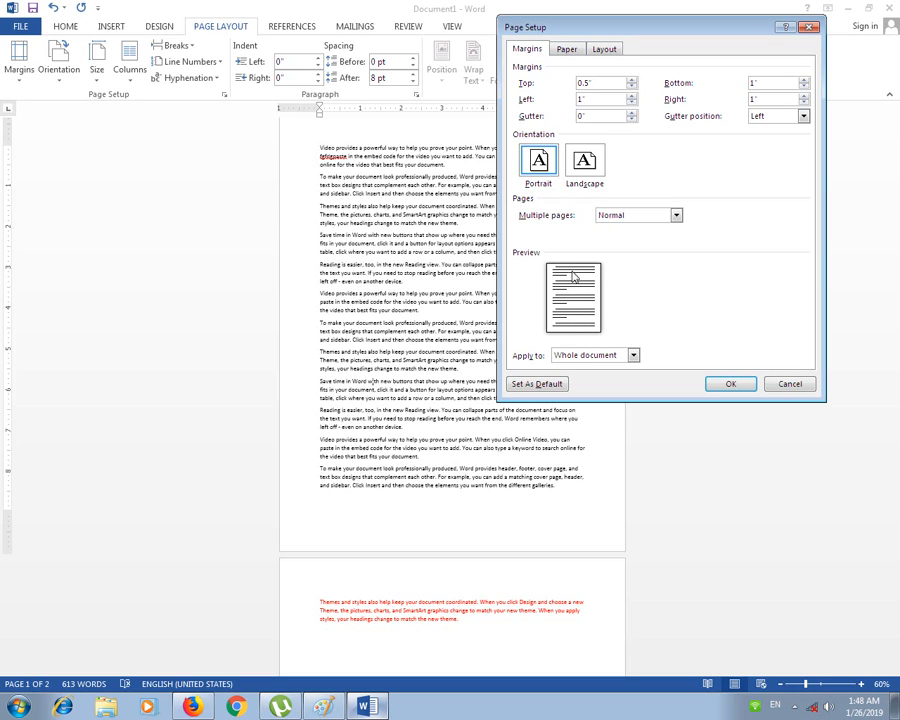
pyautogui.click(804, 82)
pyautogui.click(804, 87)
pyautogui.click(804, 88)
pyautogui.click(730, 386)
pyautogui.click(724, 386)
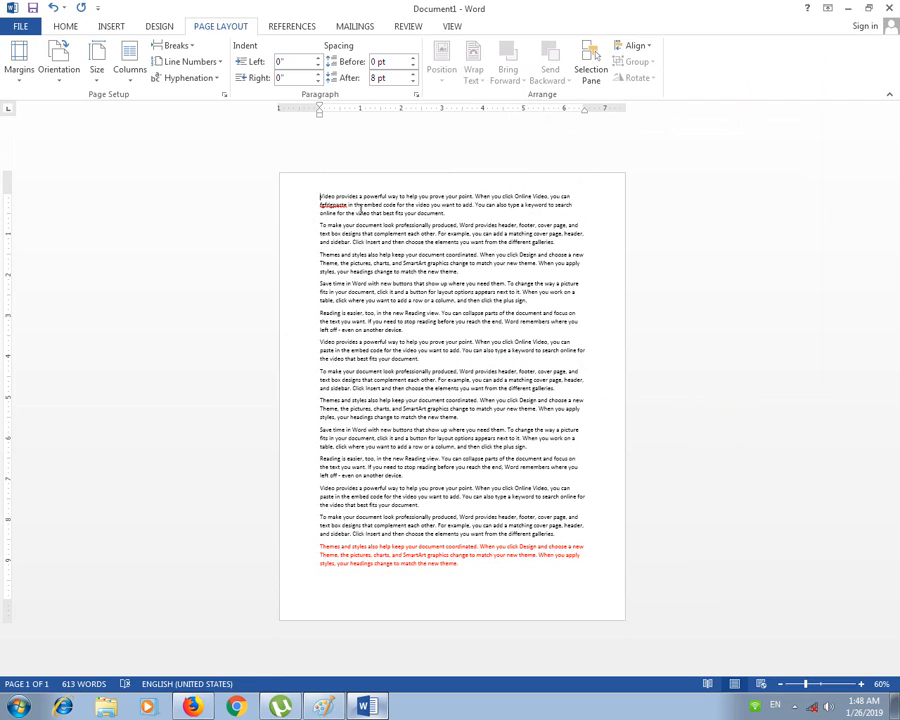
# Step: Put the caret at the end of the red paragraph and lower the left margin to 0.5"
pyautogui.keyDown('shift'); pyautogui.click(404, 213); pyautogui.keyUp('shift')
pyautogui.click(437, 546)
pyautogui.click(464, 576)
pyautogui.click(33, 79)
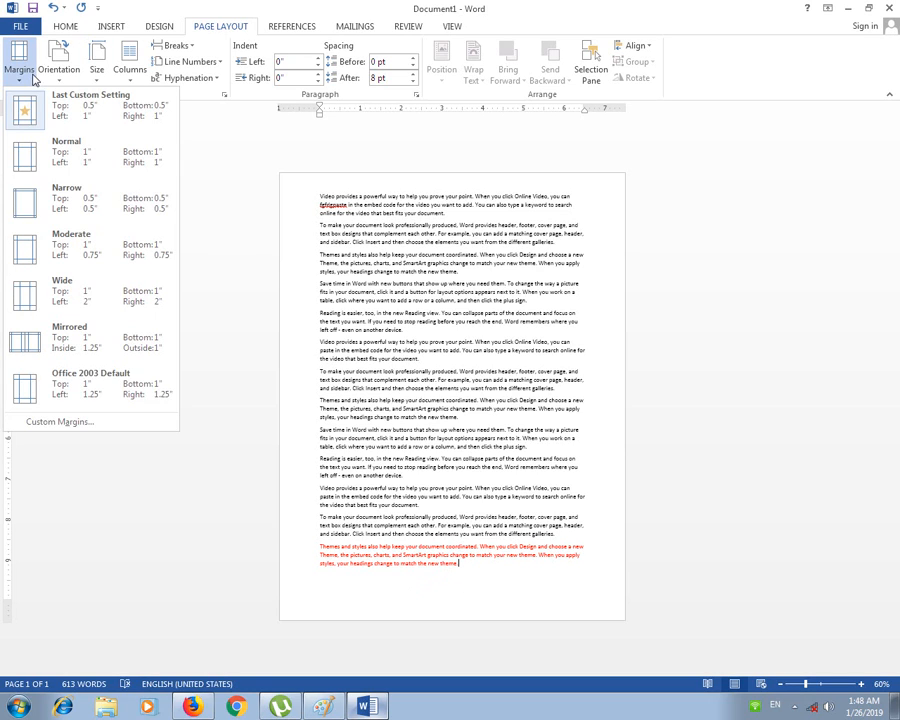
pyautogui.click(60, 421)
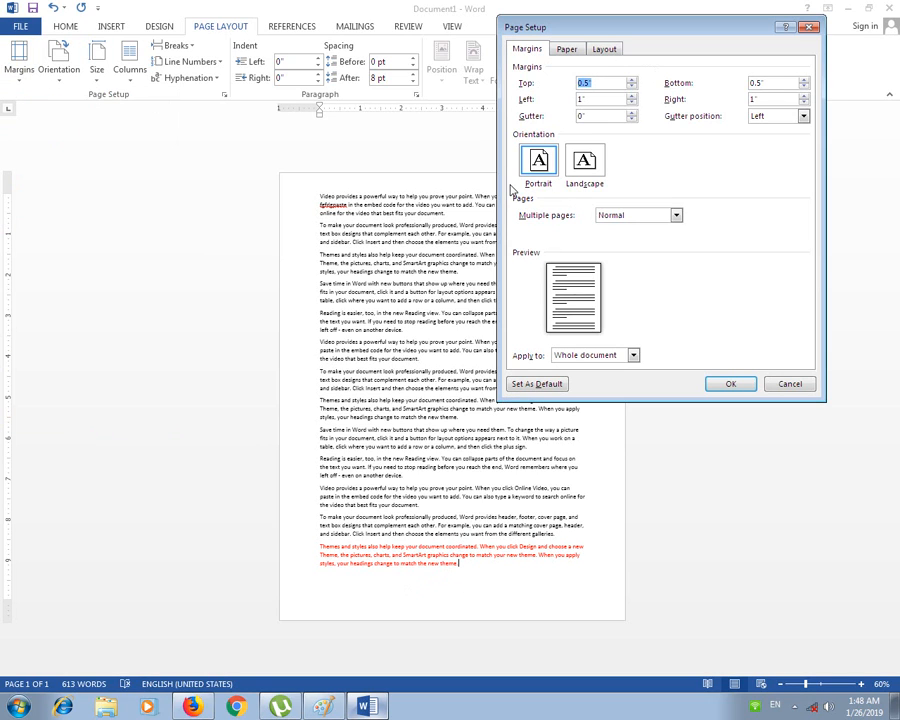
pyautogui.click(631, 103)
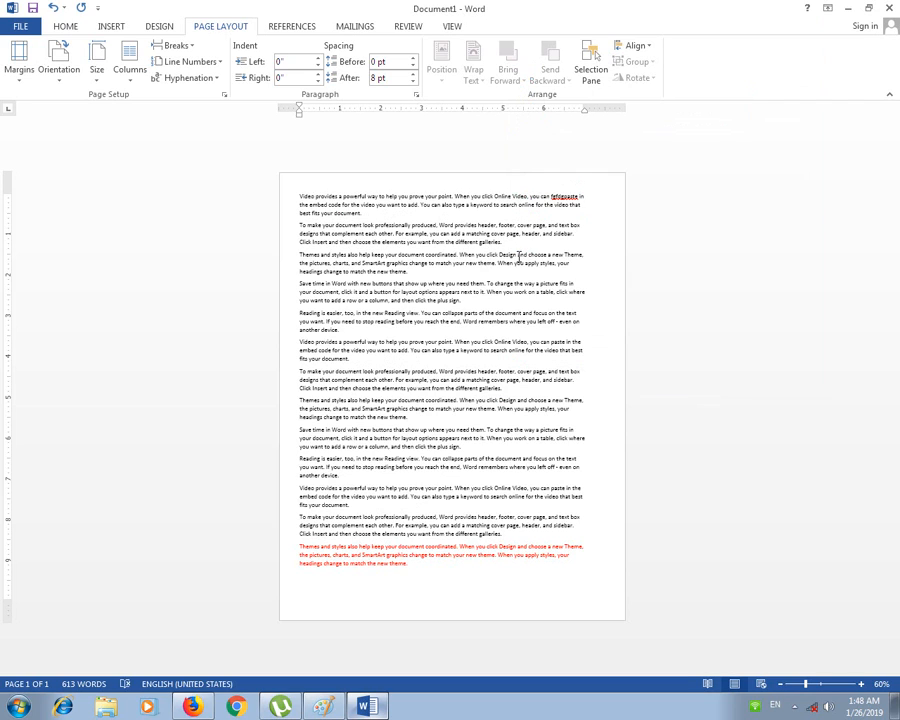
# Step: Increase the right margin to 2.4" in Custom Margins and apply it
pyautogui.click(20, 62)
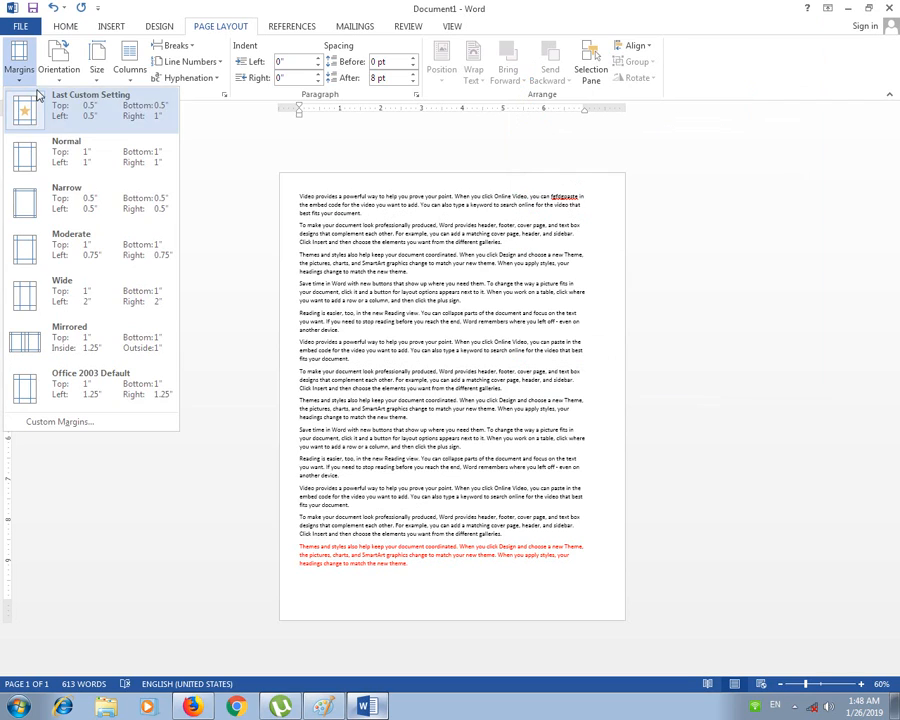
pyautogui.click(88, 423)
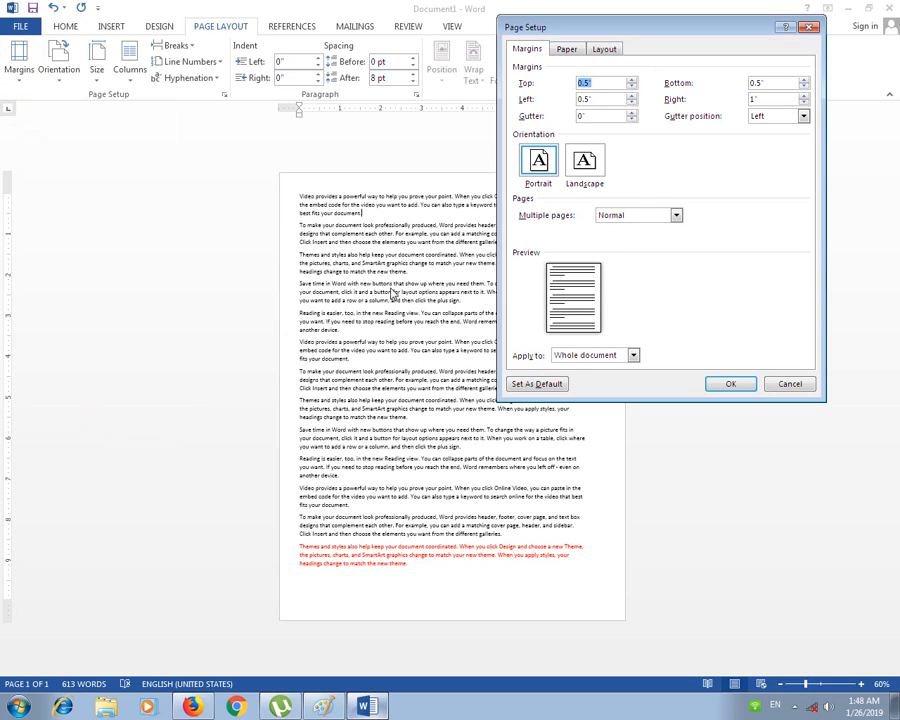
pyautogui.click(803, 97)
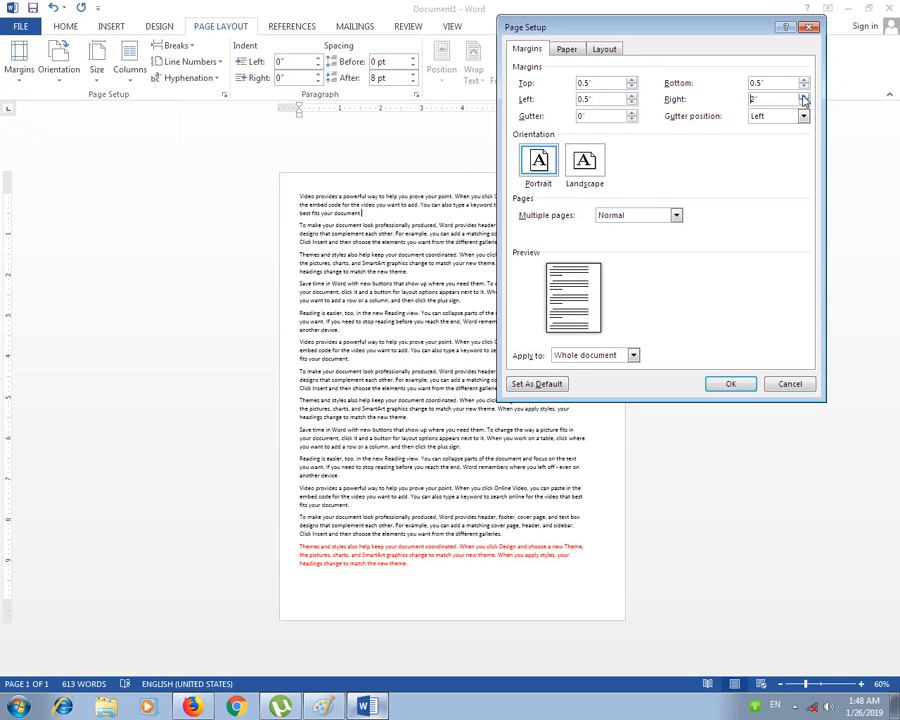
pyautogui.moveTo(718, 28); pyautogui.dragTo(749, 14)
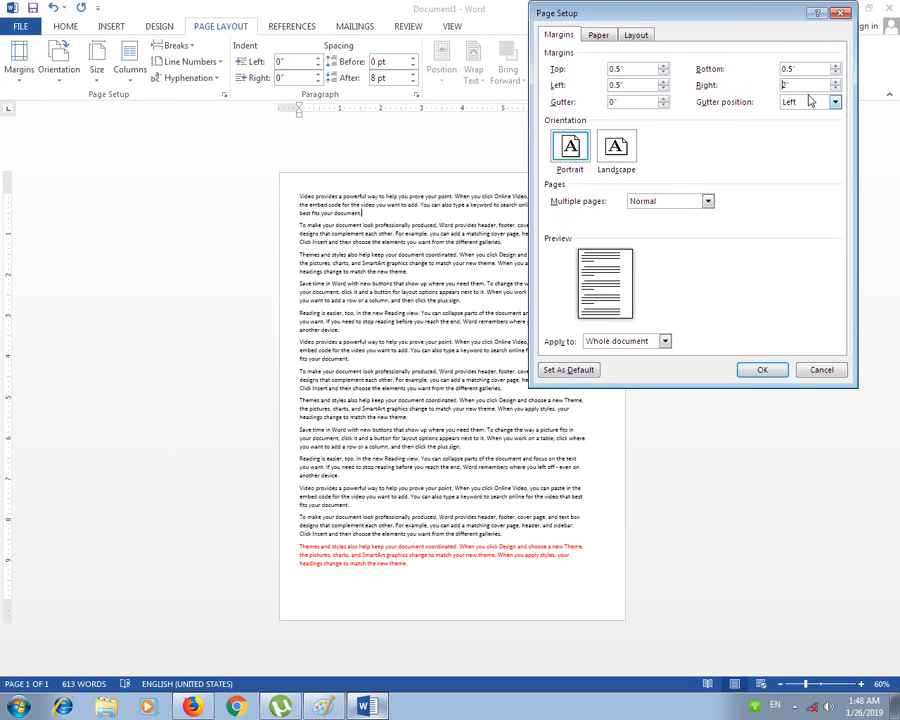
pyautogui.click(835, 81)
pyautogui.click(835, 81)
pyautogui.click(835, 81)
pyautogui.click(835, 81)
pyautogui.click(765, 370)
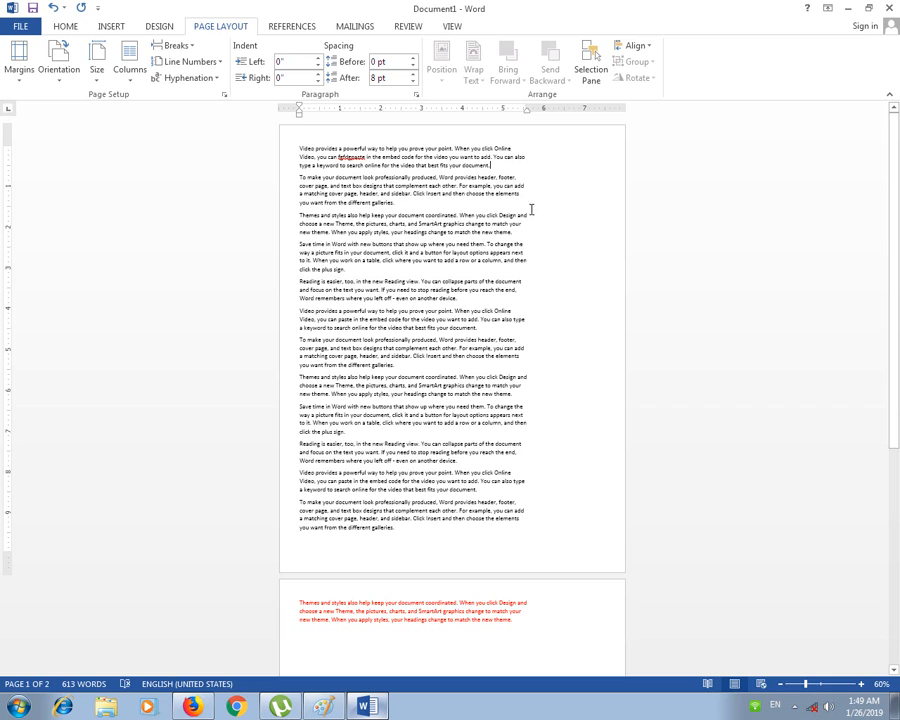
# Step: Review the Paper tab of Page Setup and close it without changes
pyautogui.click(13, 64)
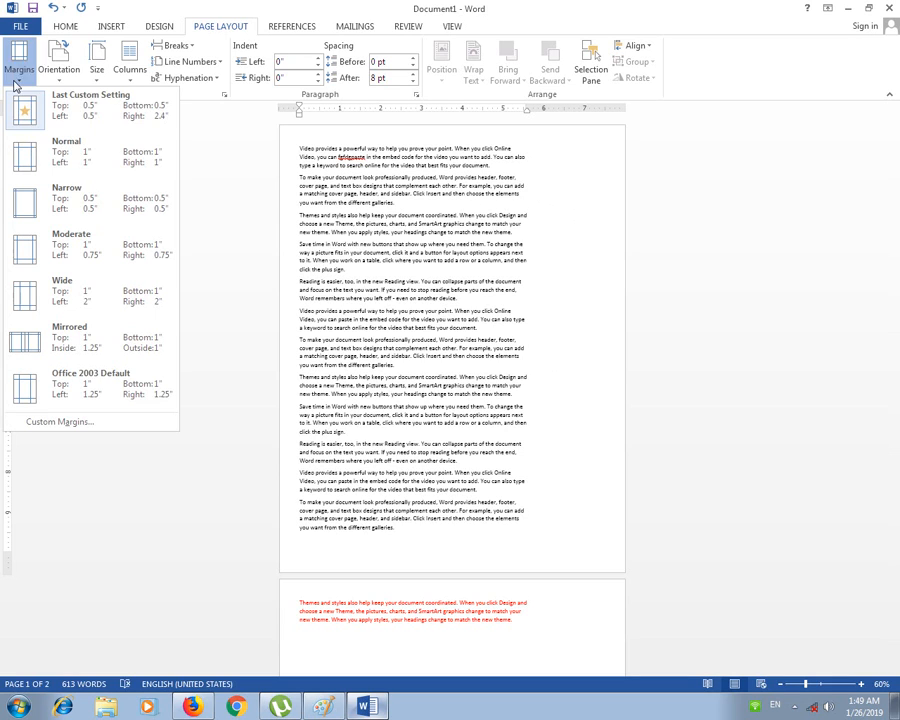
pyautogui.click(90, 421)
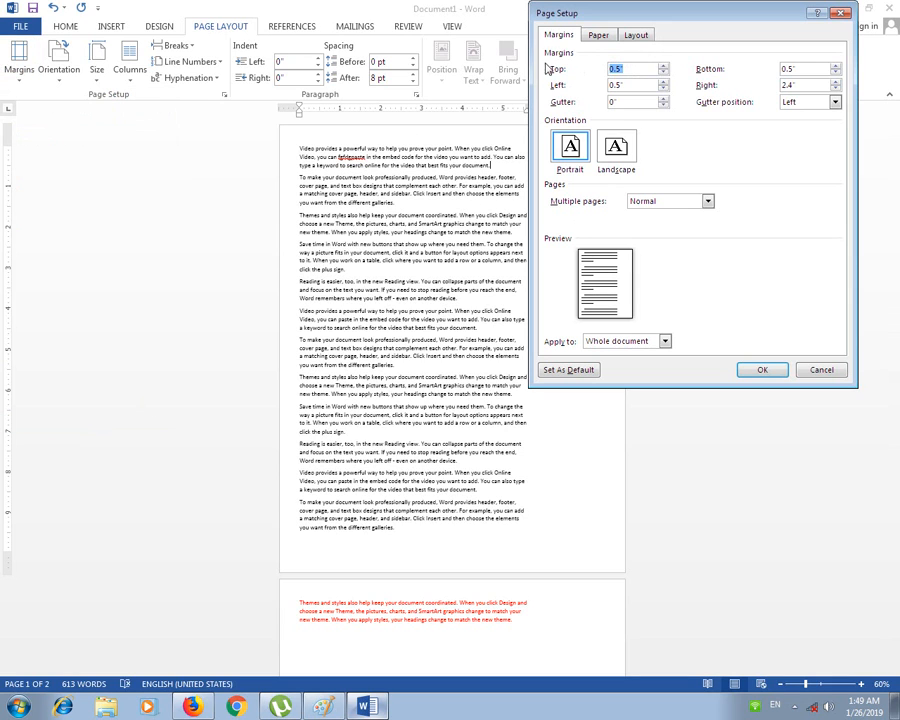
pyautogui.click(592, 37)
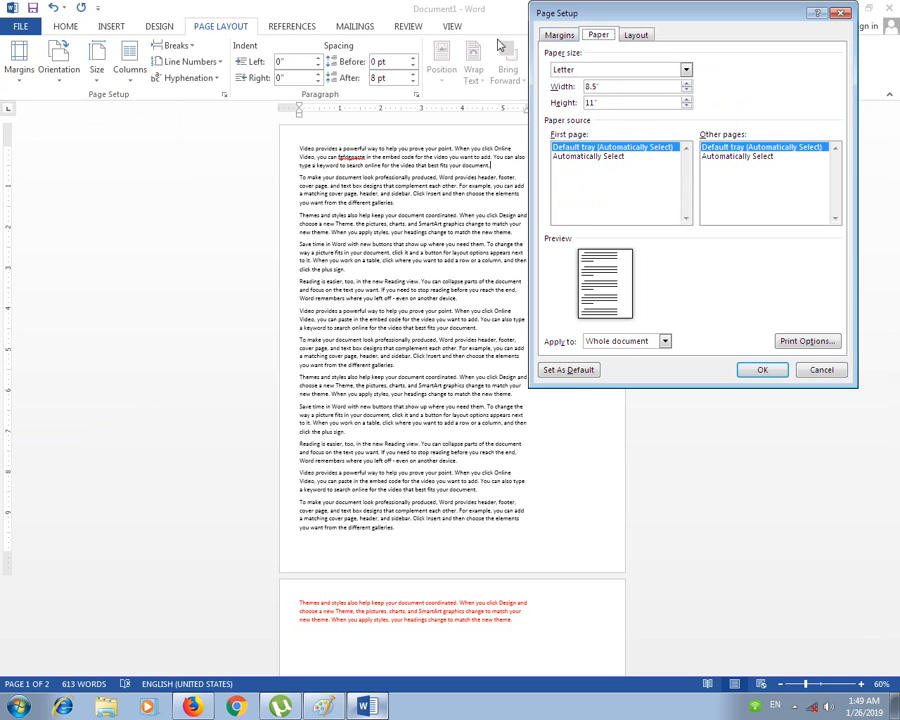
pyautogui.click(559, 35)
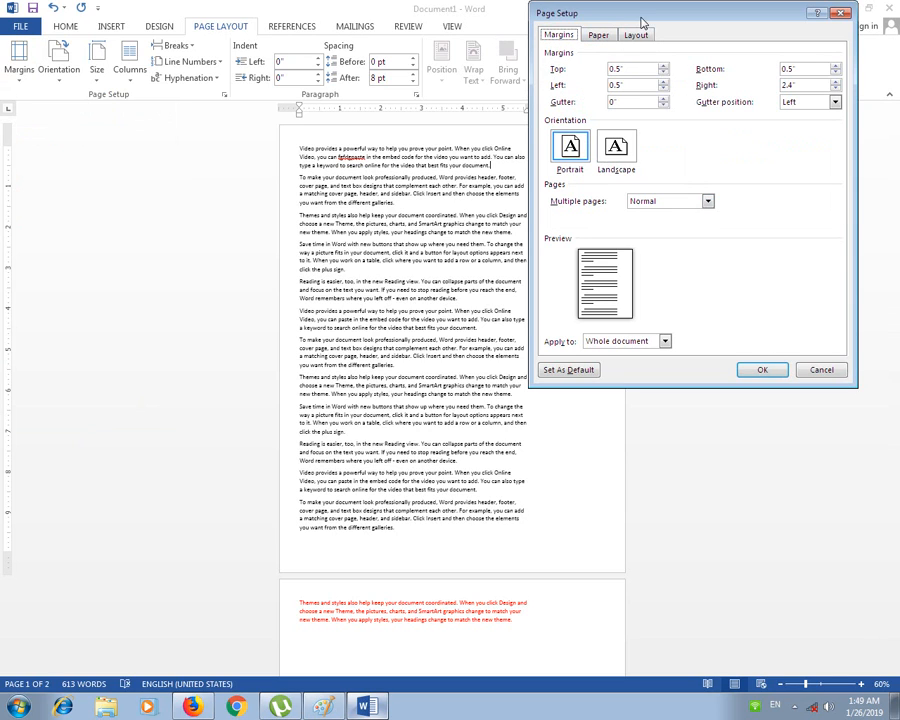
pyautogui.moveTo(640, 17); pyautogui.dragTo(504, 91)
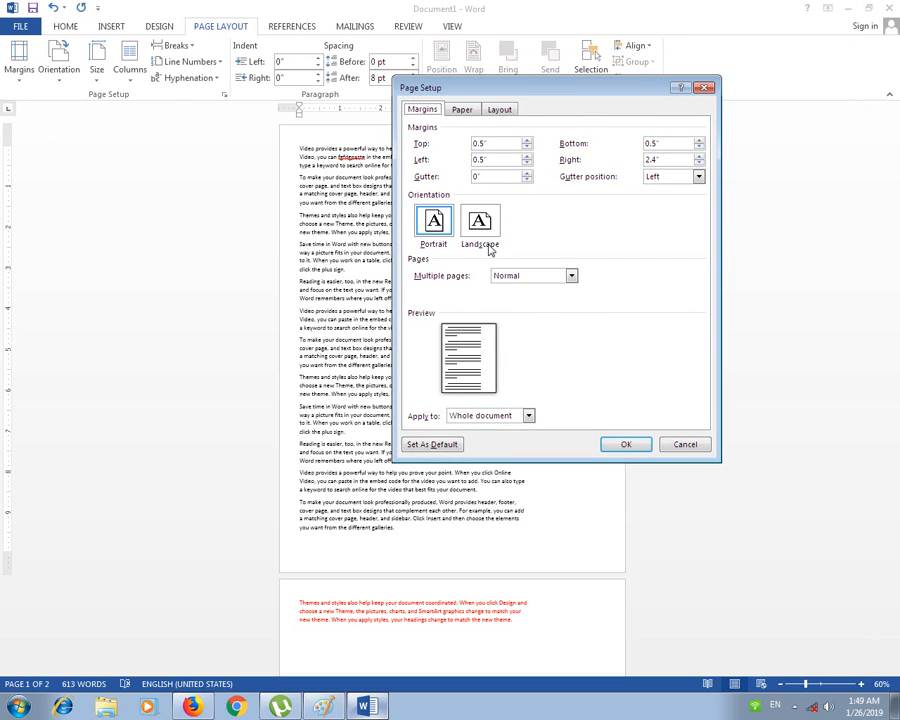
pyautogui.click(634, 445)
# Step: Apply the Narrow margin preset, 0.5" on every side
pyautogui.click(17, 72)
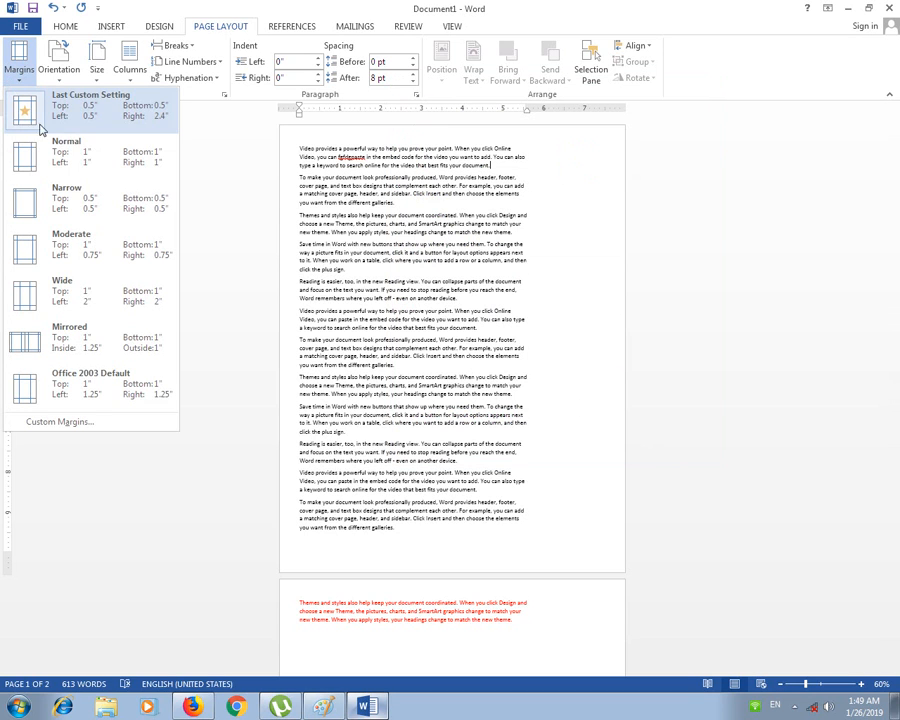
pyautogui.click(100, 206)
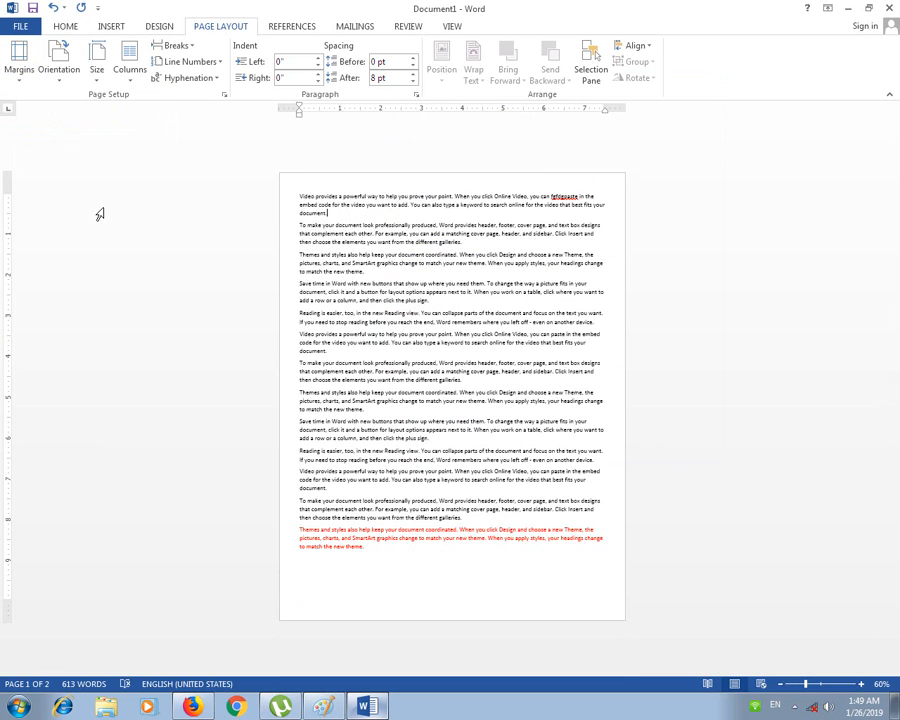
pyautogui.click(18, 76)
# Step: Widen the gutter margin to 0.6" in Page Setup and apply it
pyautogui.click(62, 482)
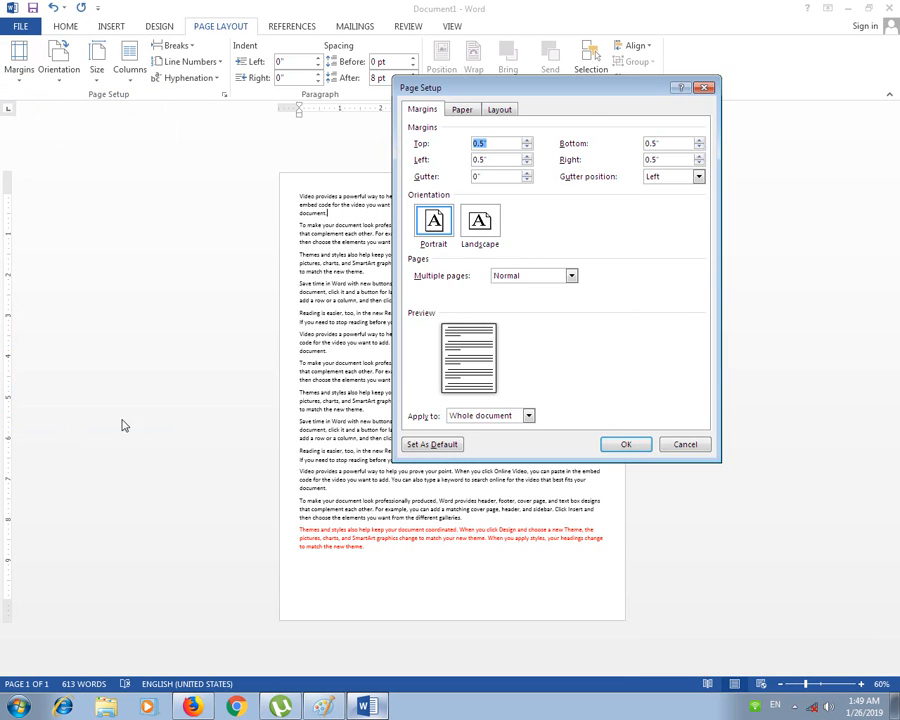
pyautogui.moveTo(493, 143); pyautogui.dragTo(472, 143)
pyautogui.click(661, 143)
pyautogui.moveTo(661, 143); pyautogui.dragTo(652, 156)
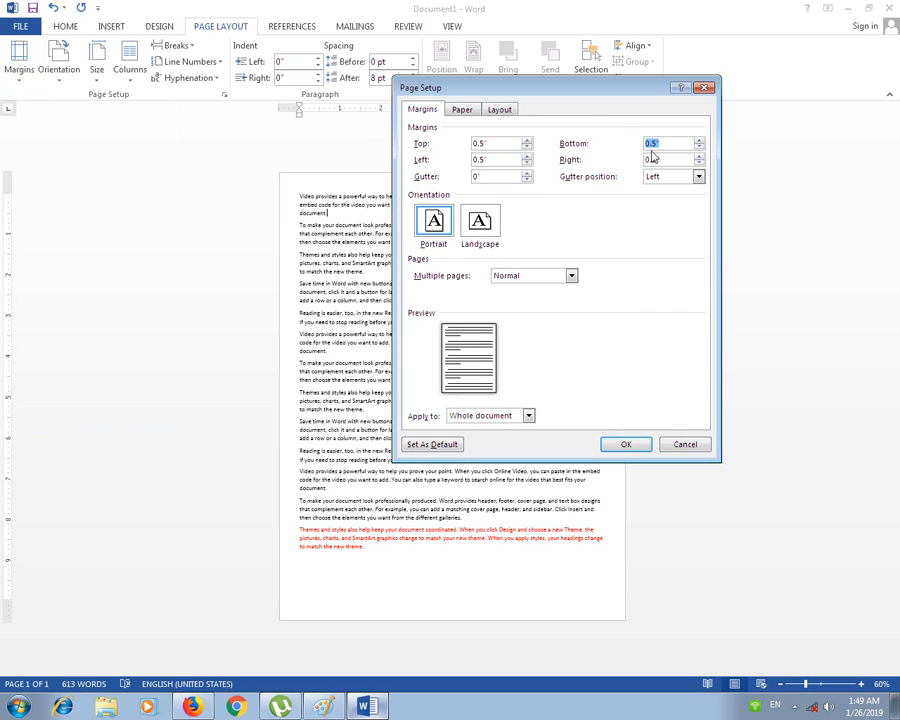
pyautogui.click(486, 159)
pyautogui.click(527, 174)
pyautogui.click(527, 174)
pyautogui.click(527, 174)
pyautogui.click(527, 174)
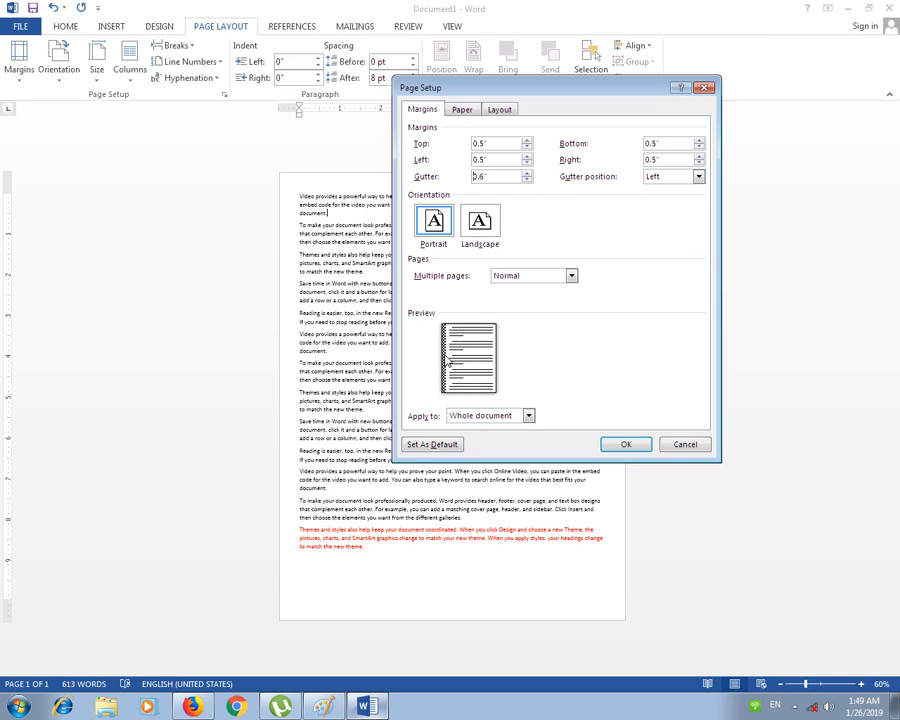
pyautogui.click(626, 444)
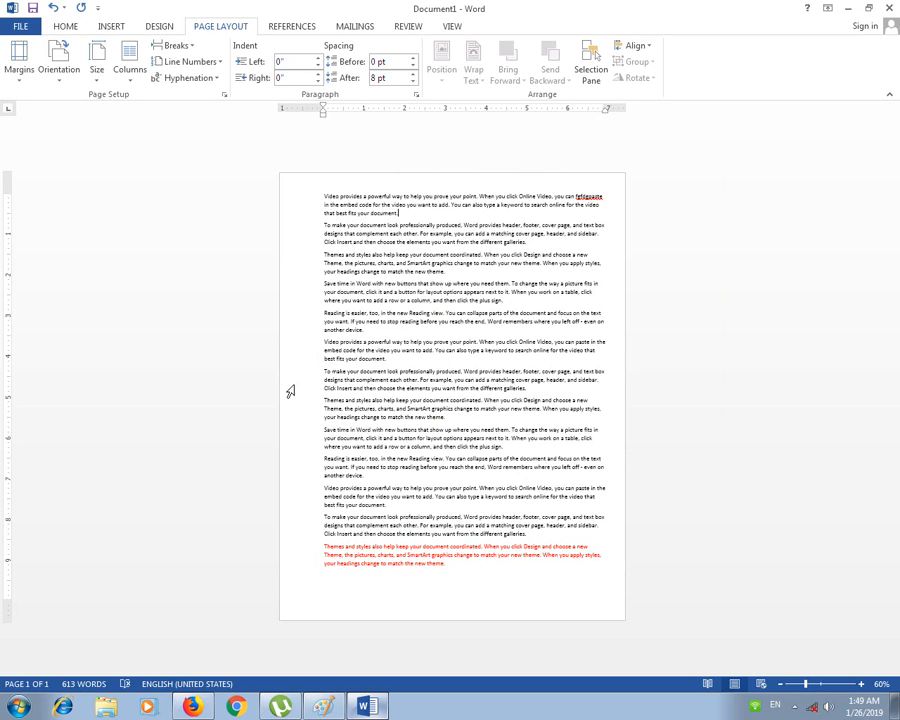
# Step: Set the gutter position to Top and apply the margin settings
pyautogui.click(20, 60)
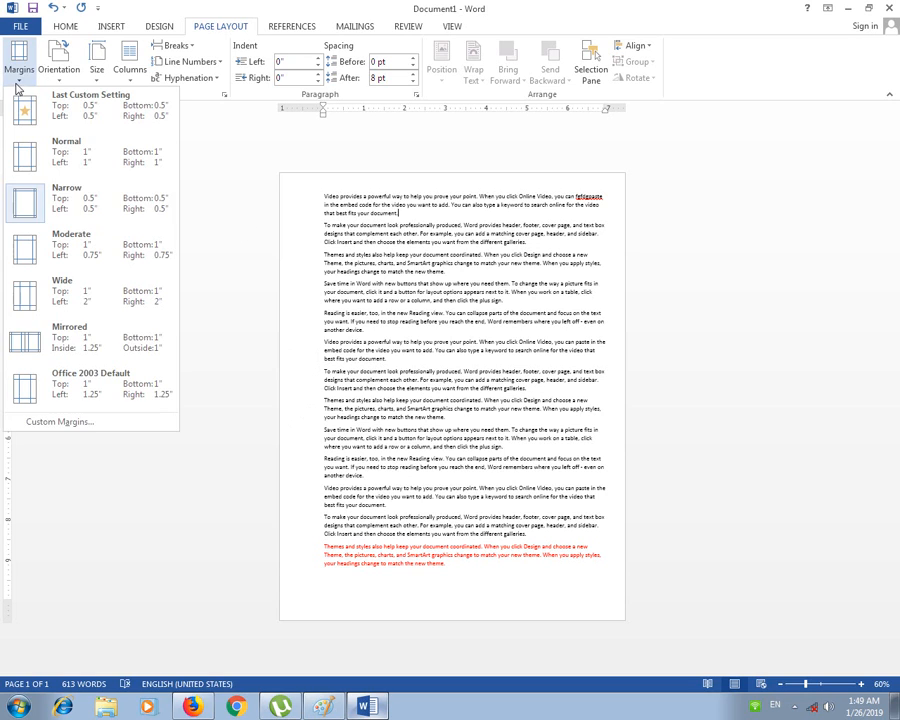
pyautogui.click(88, 425)
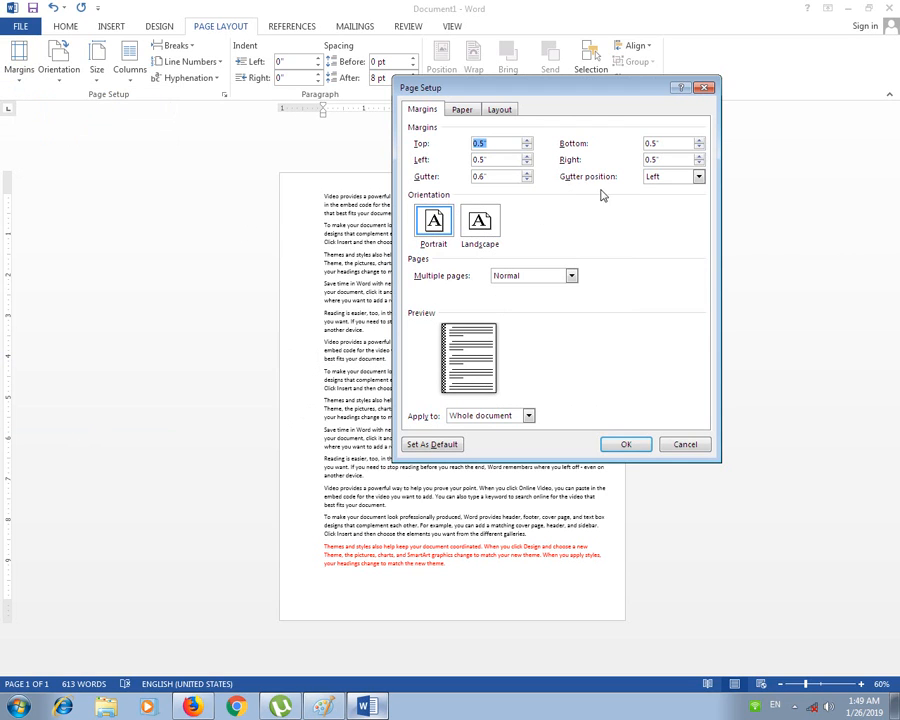
pyautogui.click(698, 177)
pyautogui.click(676, 207)
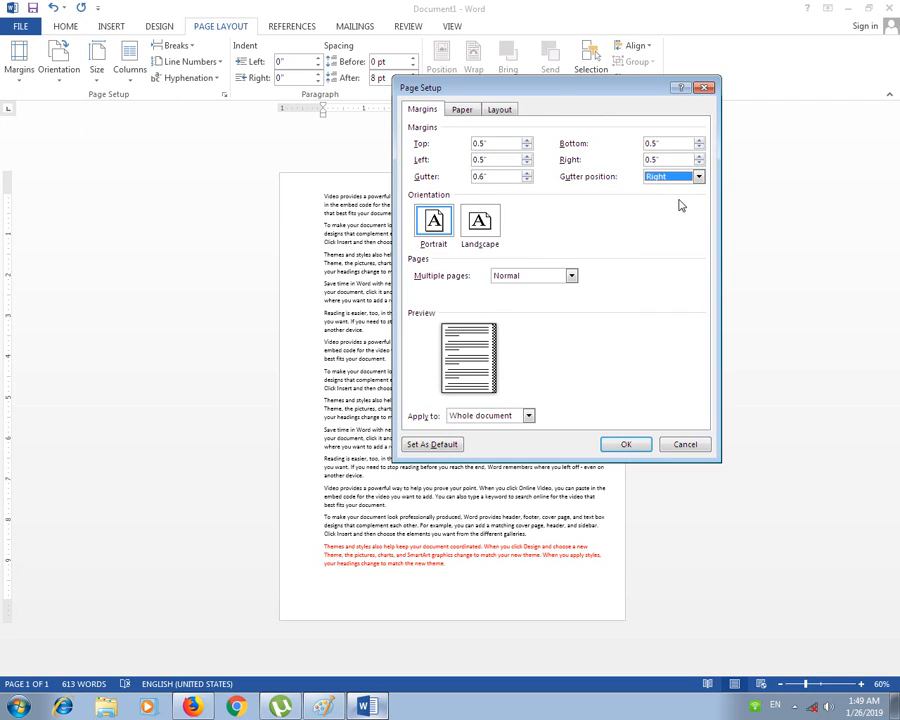
pyautogui.click(698, 176)
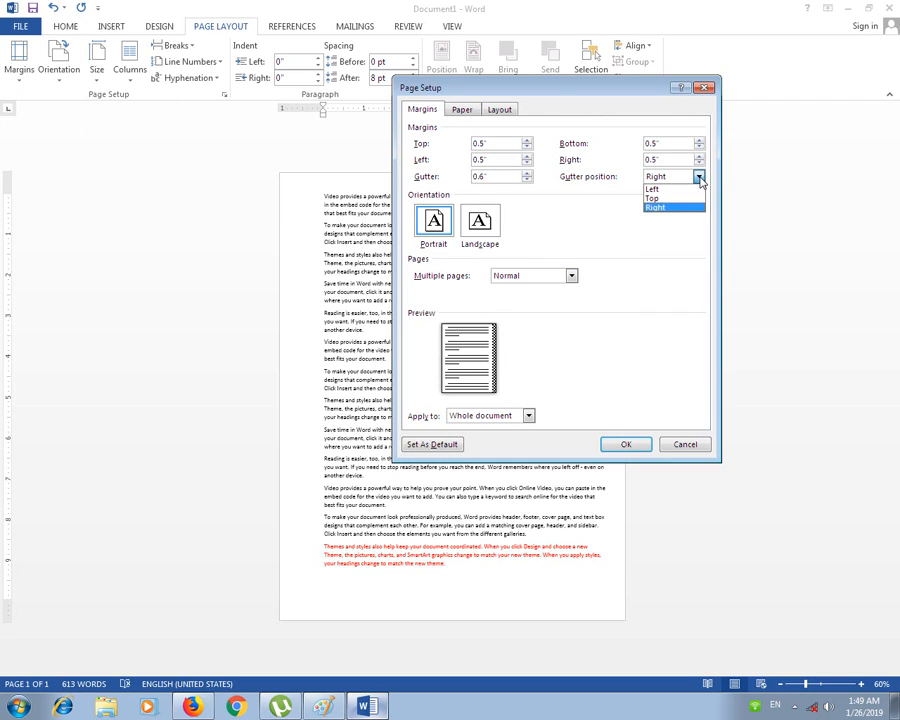
pyautogui.click(652, 197)
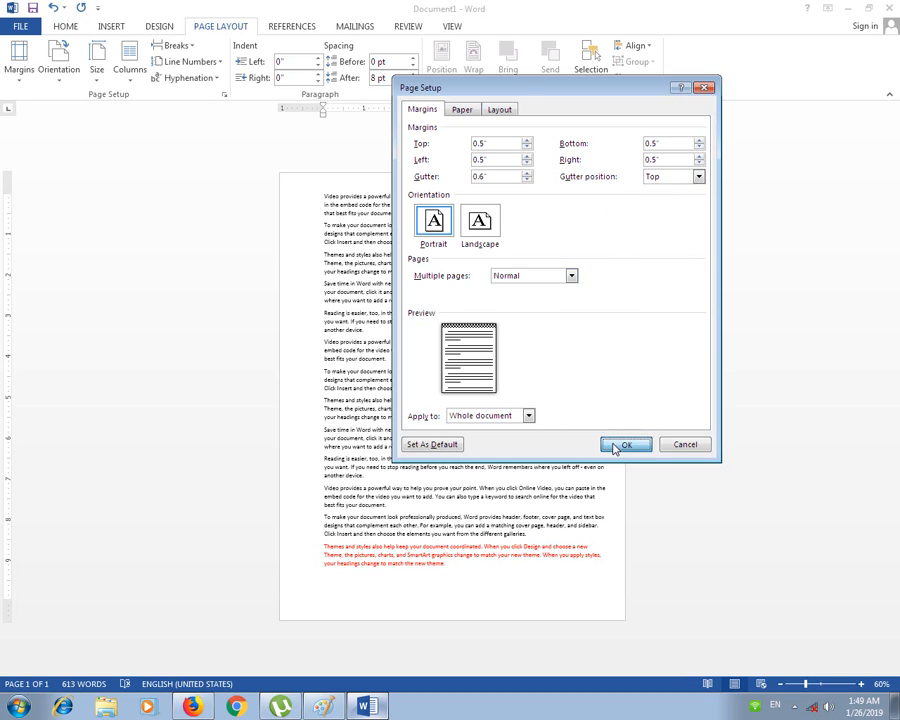
pyautogui.click(621, 445)
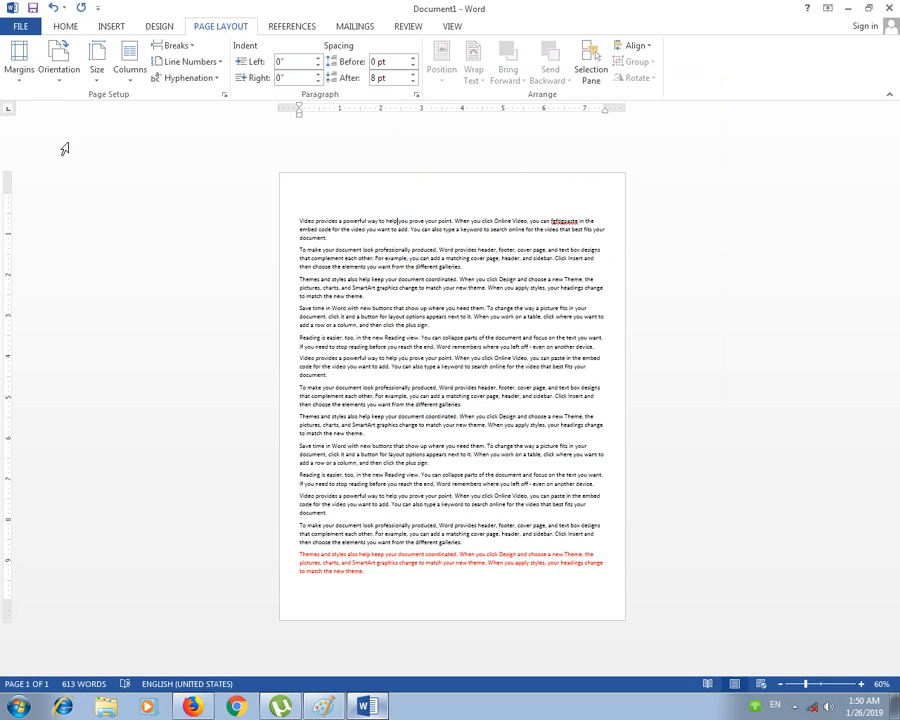
# Step: Reduce the gutter width back to 0" in Custom Margins and apply it
pyautogui.click(19, 65)
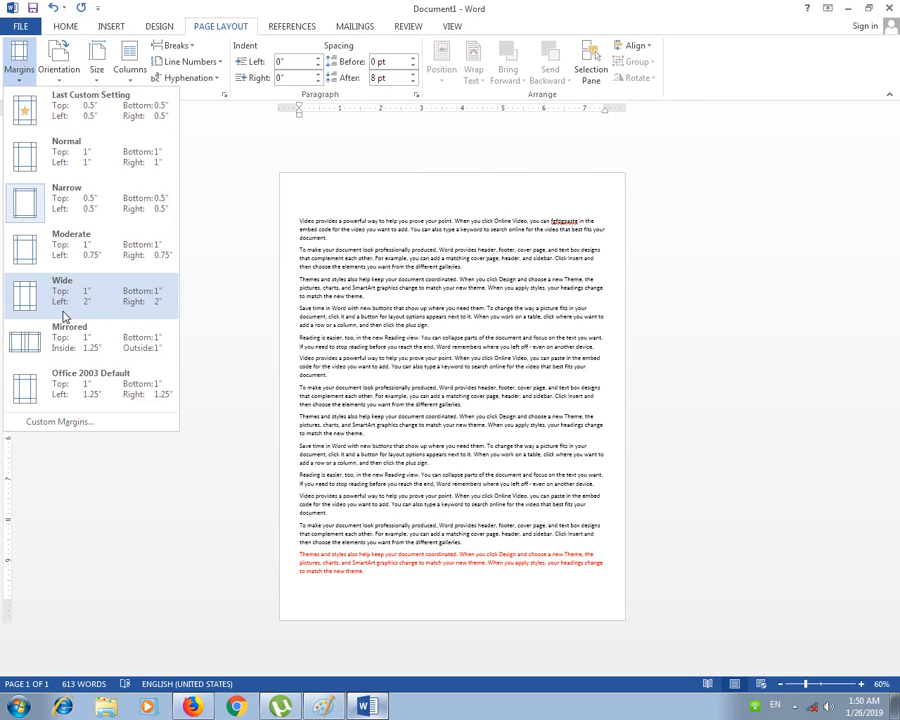
pyautogui.click(66, 476)
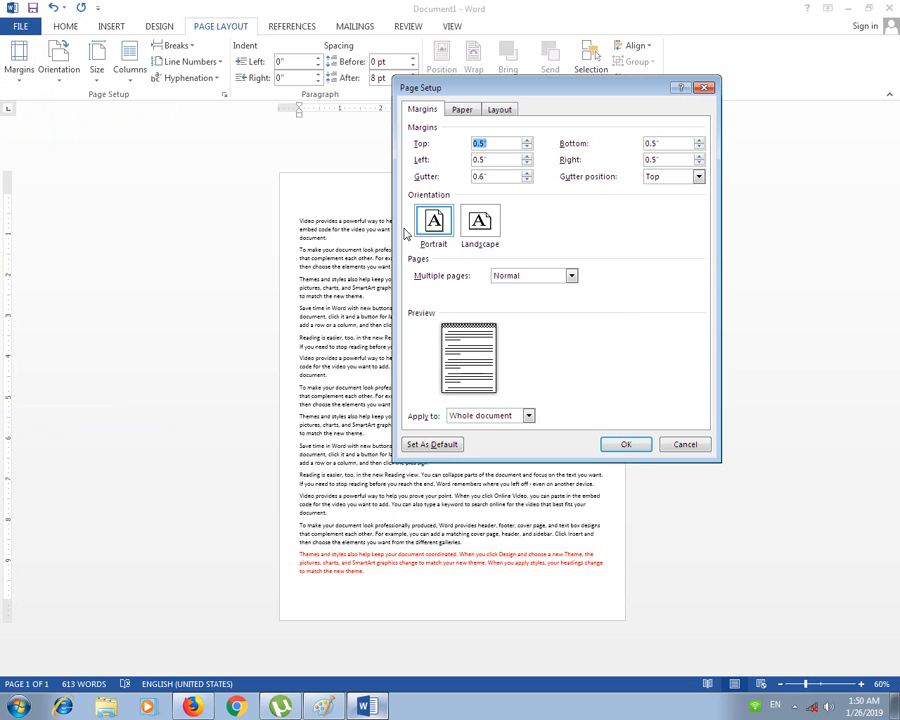
pyautogui.click(527, 180)
pyautogui.click(527, 180)
pyautogui.click(527, 180)
pyautogui.click(527, 180)
pyautogui.click(527, 180)
pyautogui.click(527, 180)
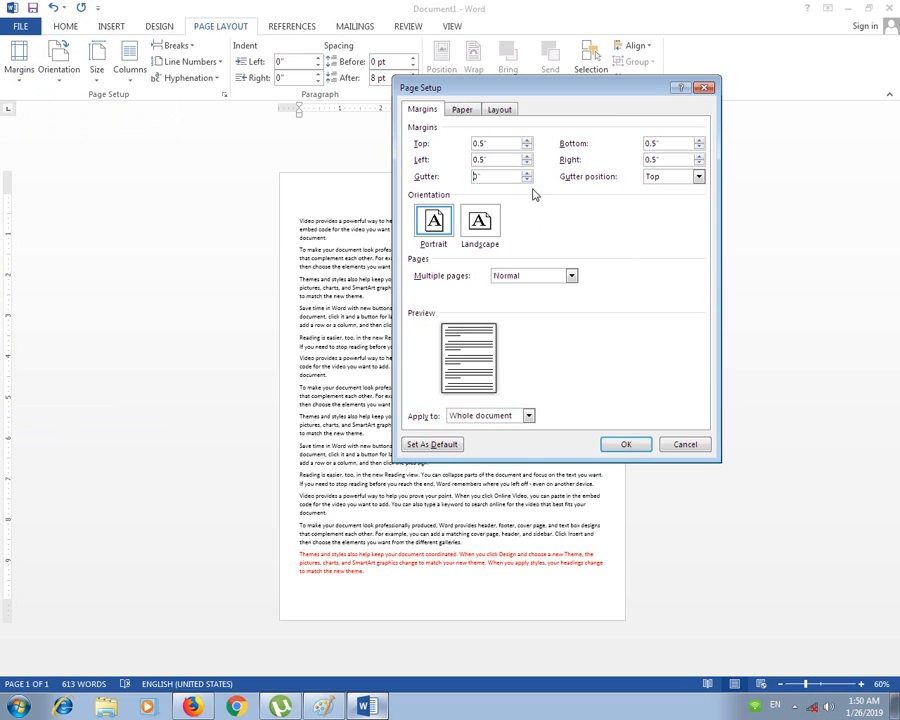
pyautogui.click(626, 446)
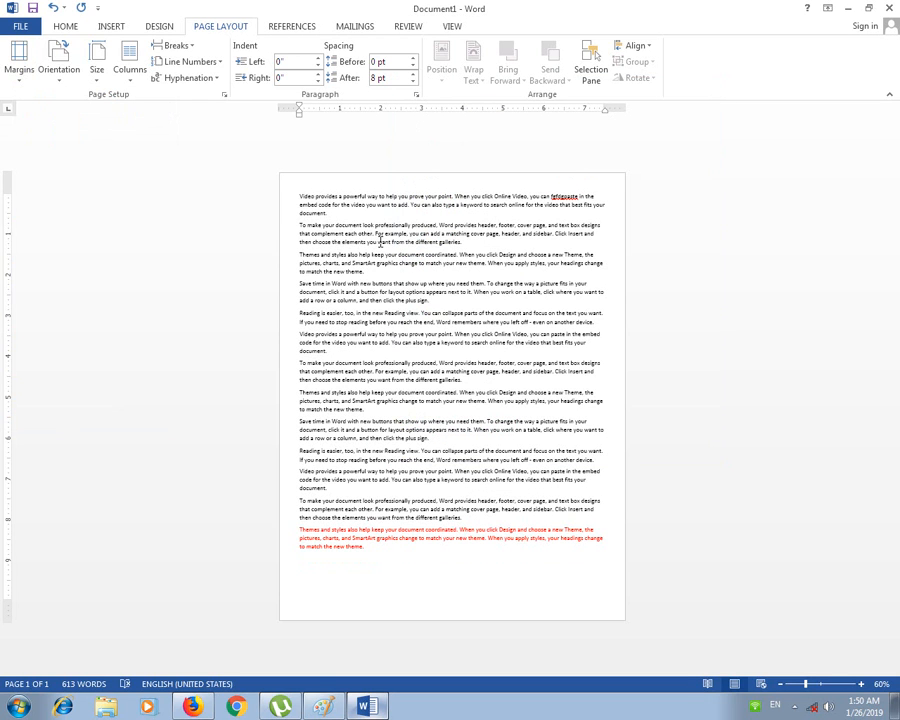
# Step: Look over the margin presets and orientation choices, keeping portrait
pyautogui.keyDown('ctrl'); pyautogui.scroll(3, 388, 244); pyautogui.keyUp('ctrl')
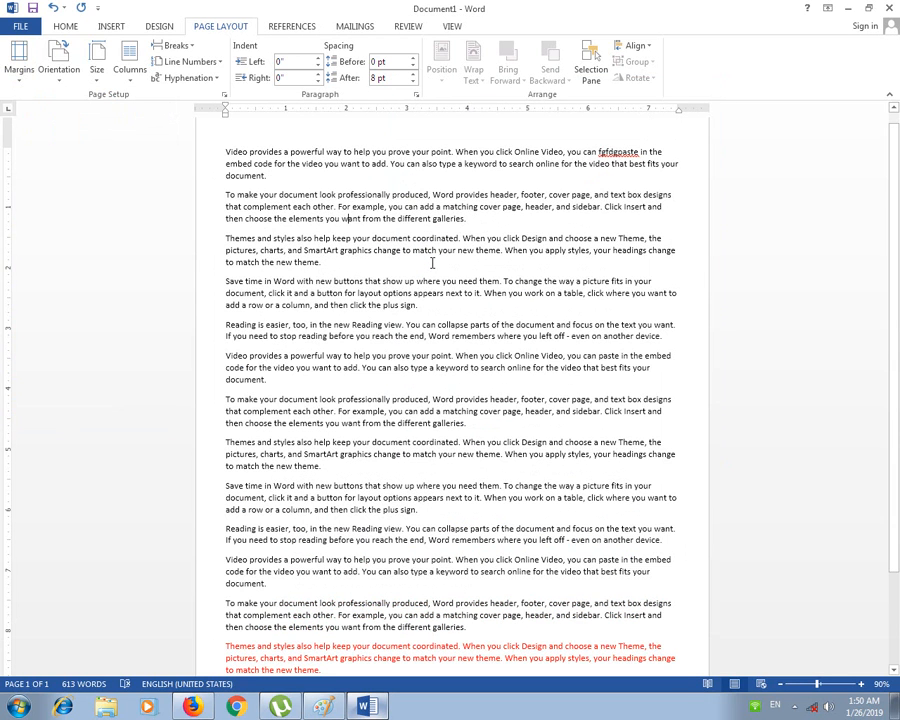
pyautogui.click(19, 72)
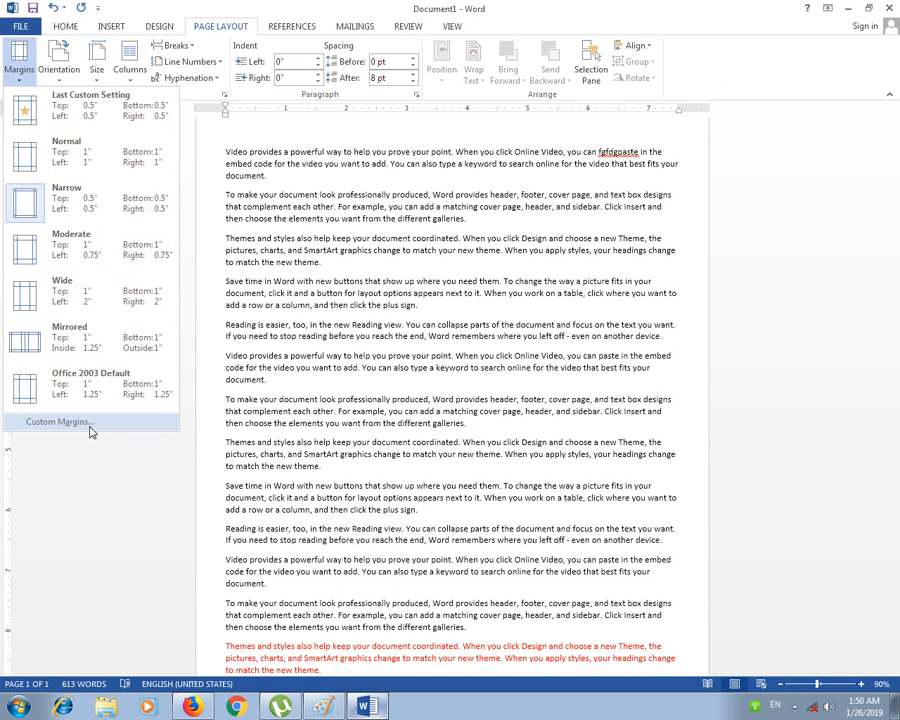
pyautogui.click(317, 232)
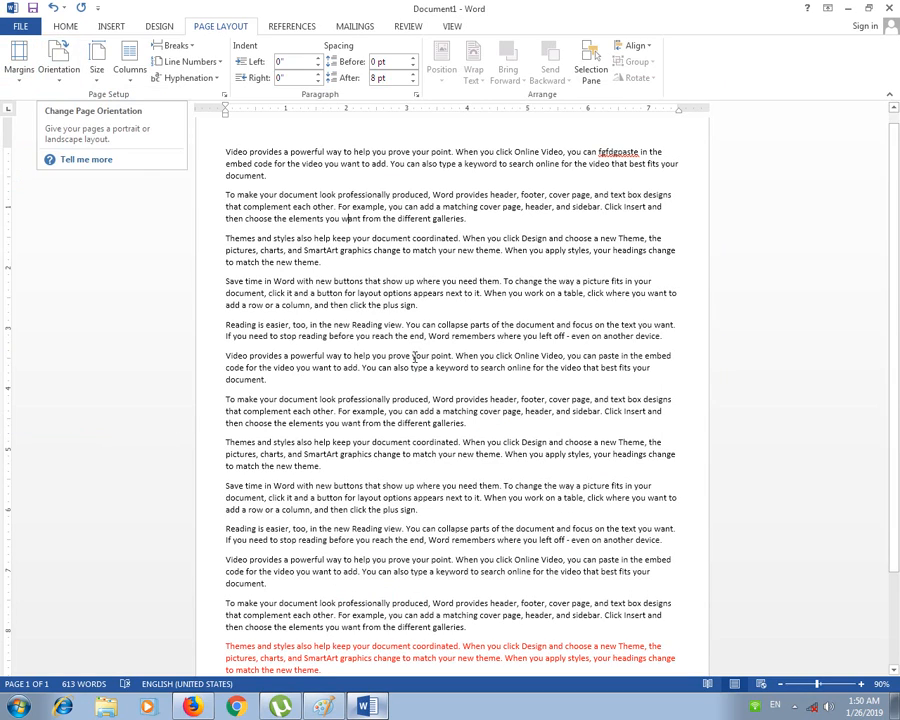
pyautogui.scroll(-2, 400, 302)
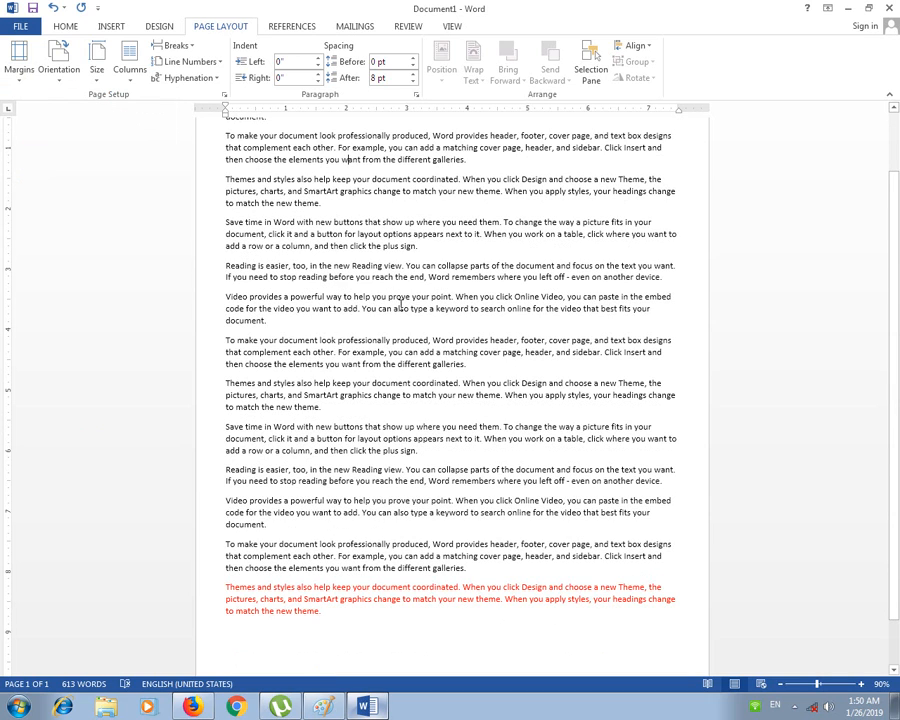
pyautogui.keyDown('ctrl'); pyautogui.scroll(-2, 400, 306); pyautogui.keyUp('ctrl')
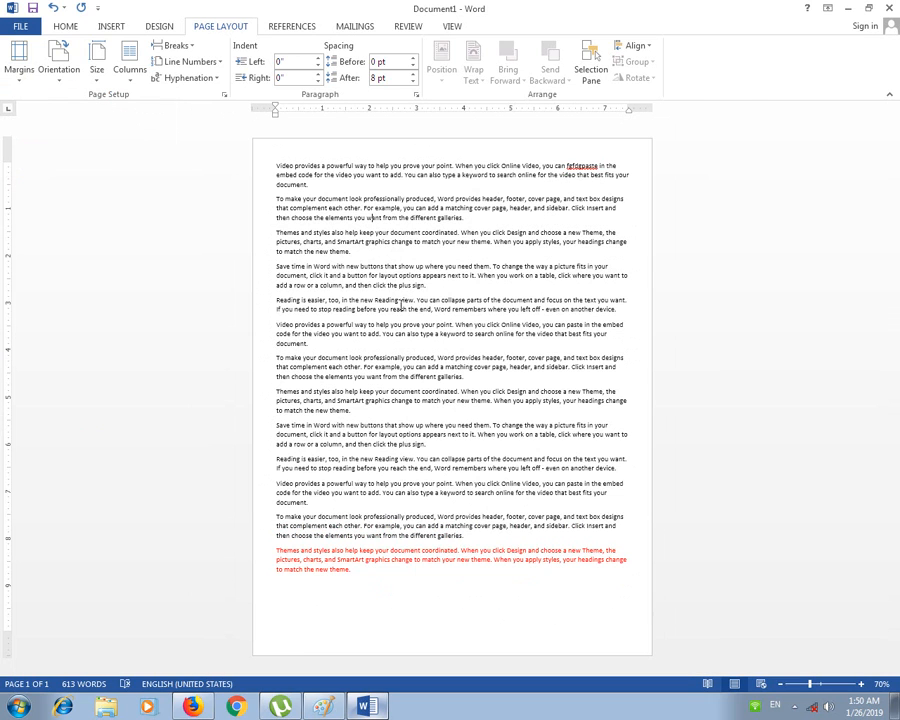
pyautogui.click(58, 66)
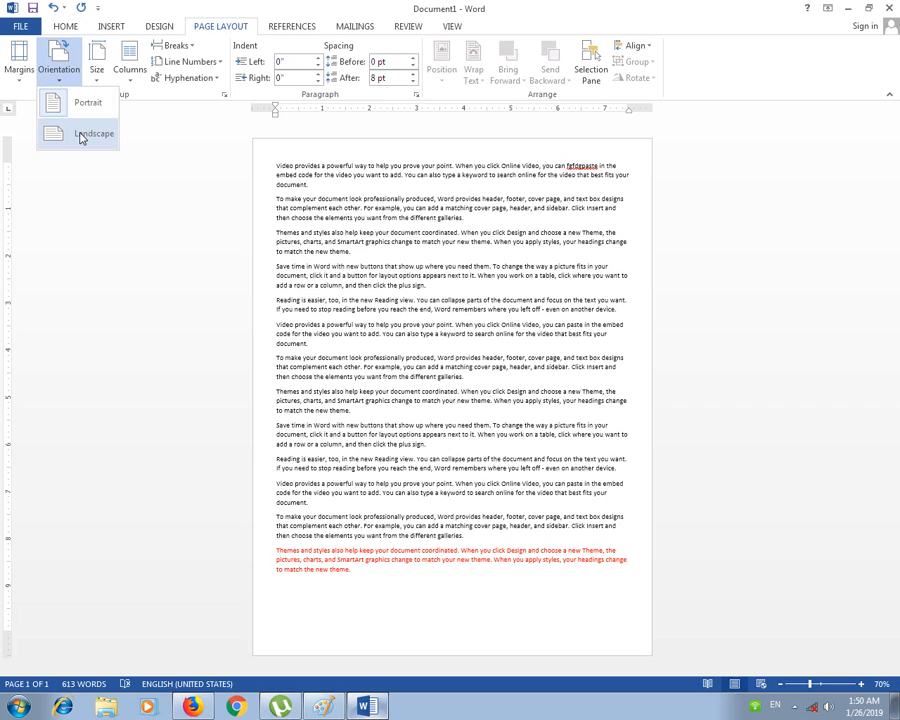
pyautogui.click(372, 217)
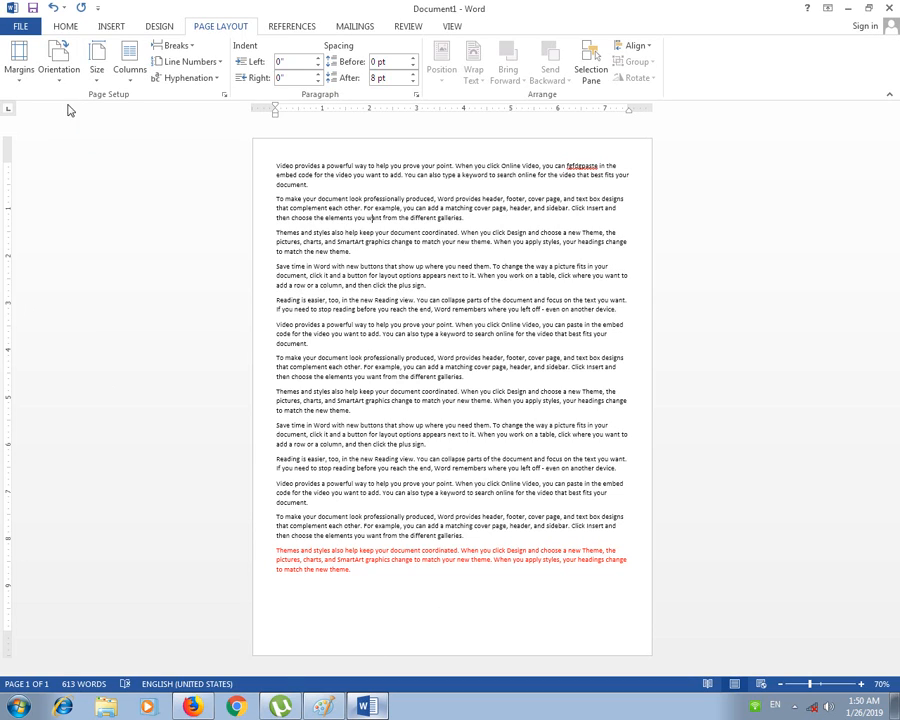
# Step: Try landscape orientation, then switch the page back to portrait
pyautogui.click(58, 62)
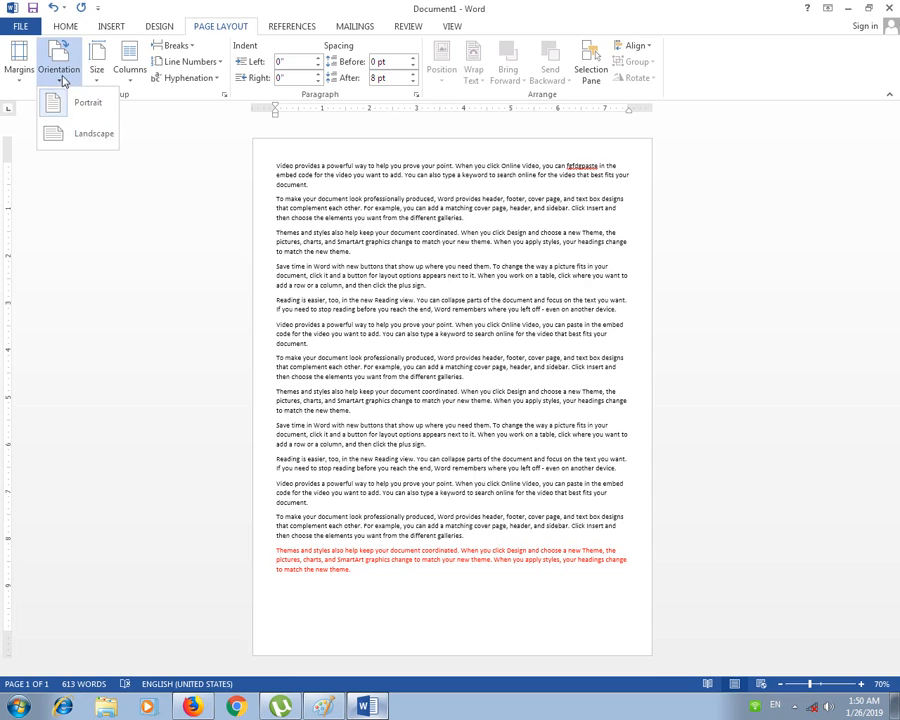
pyautogui.click(75, 134)
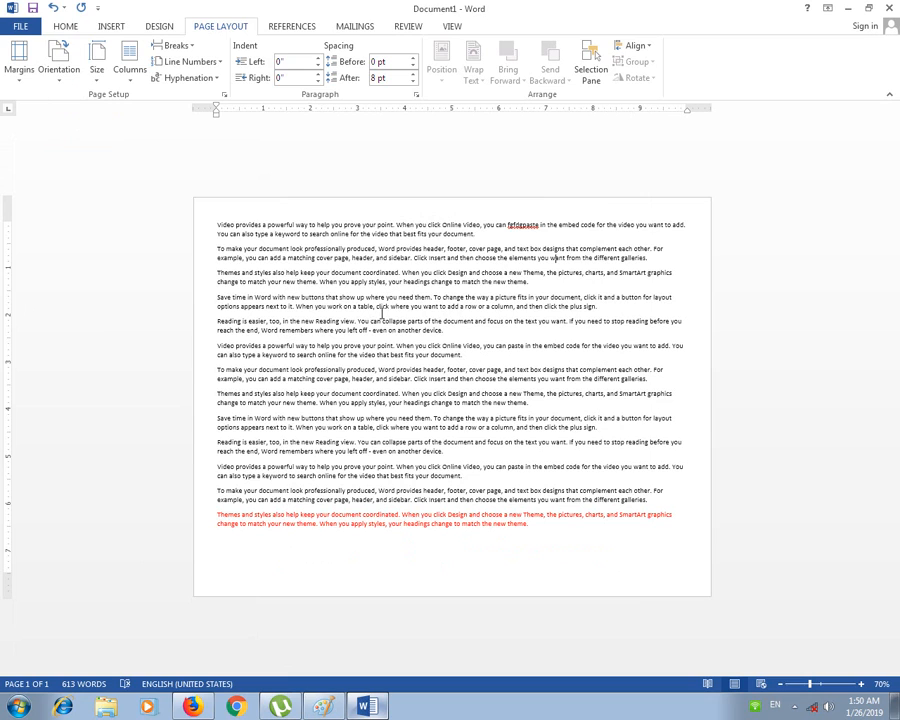
pyautogui.click(58, 62)
pyautogui.click(75, 98)
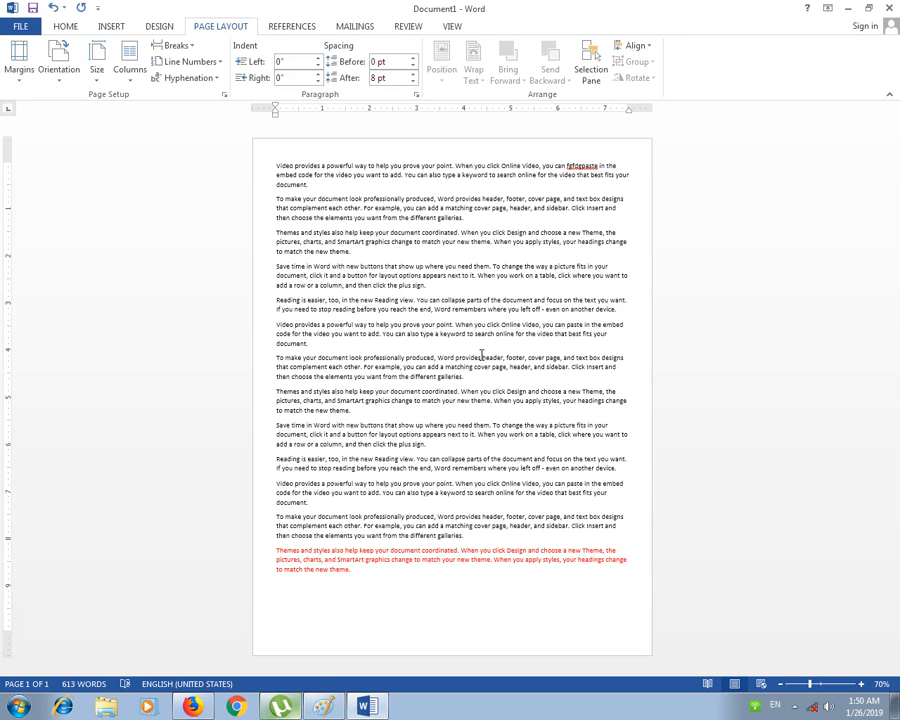
# Step: Check the text layout, then set the page to landscape orientation
pyautogui.moveTo(276, 168); pyautogui.dragTo(612, 575)
pyautogui.click(520, 377)
pyautogui.click(60, 82)
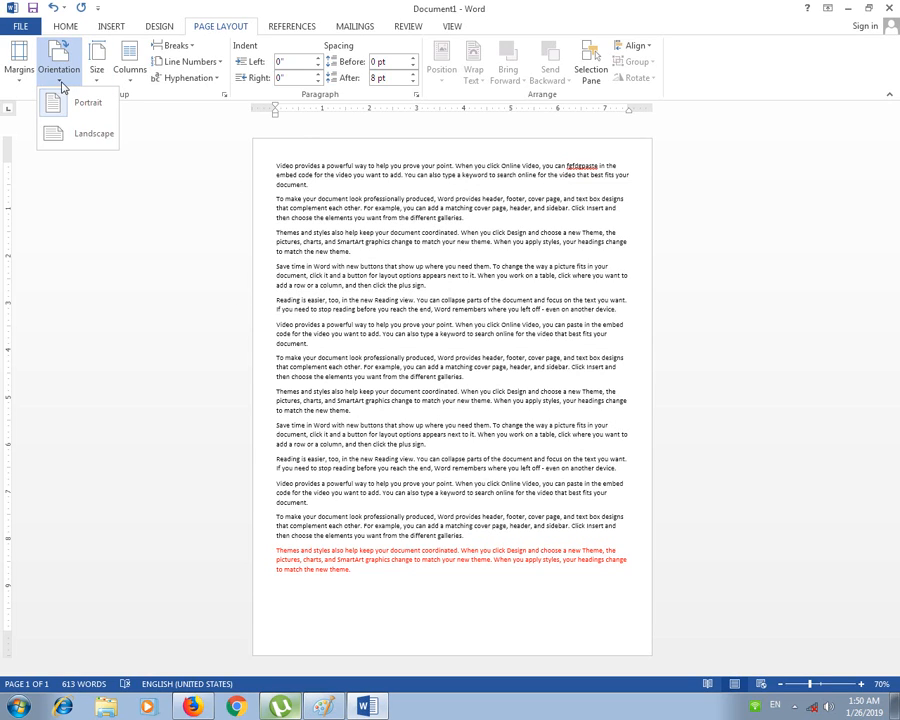
pyautogui.click(74, 138)
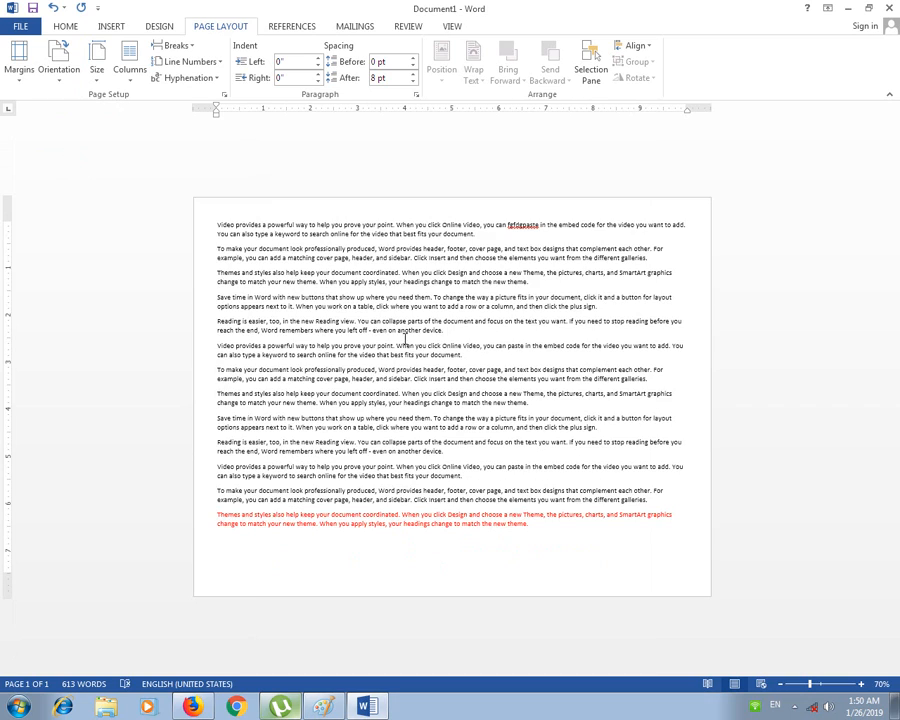
# Step: Replace all text with 'The hunar foundation', centred and enlarged to 79 pt
pyautogui.hotkey('ctrl', 'a')
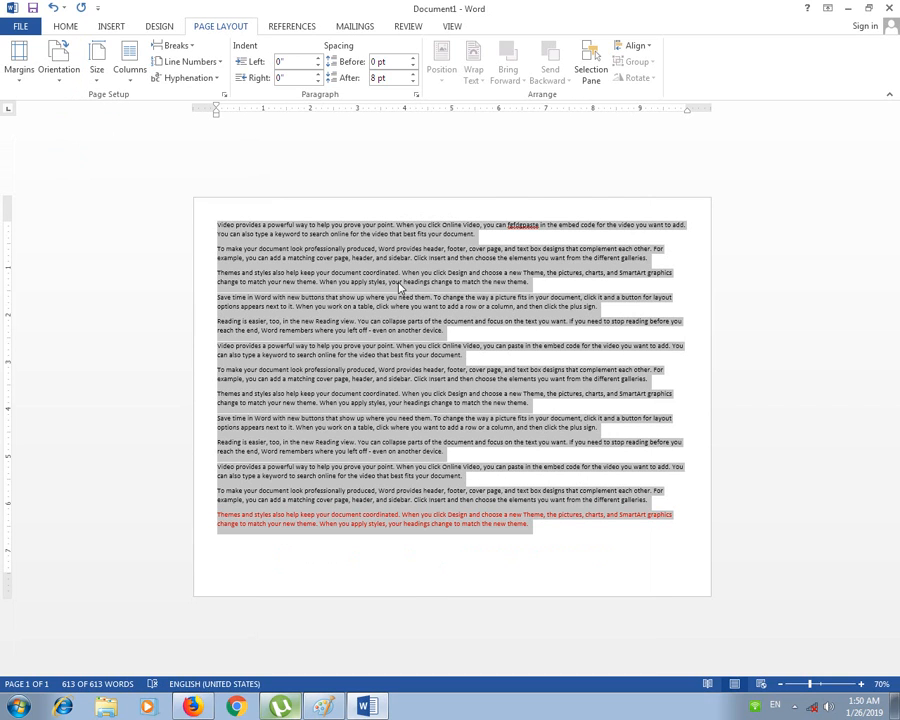
pyautogui.write('The hunar')
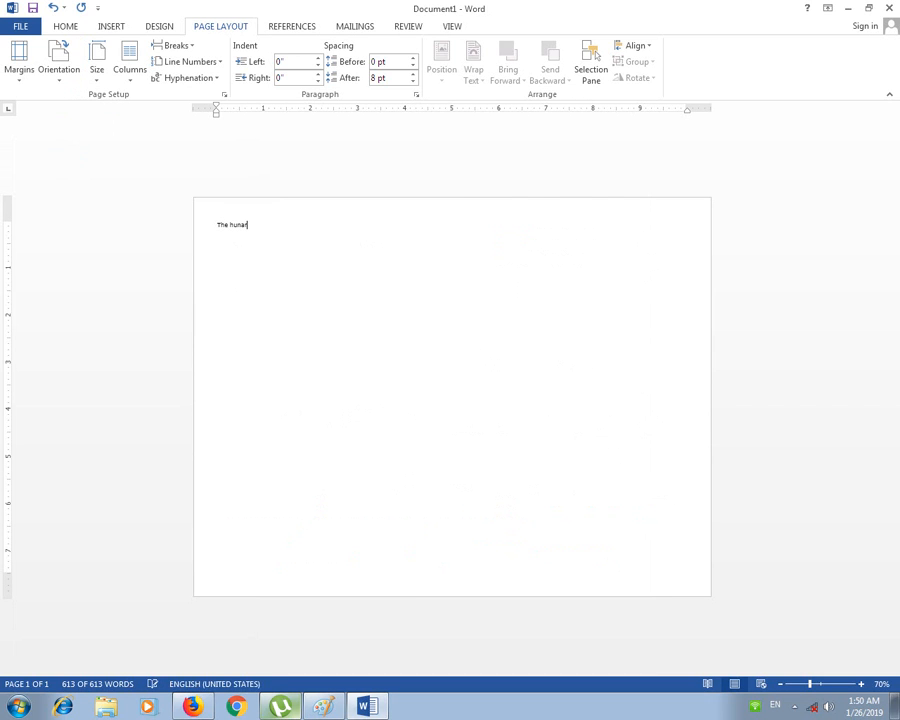
pyautogui.write(' fou')
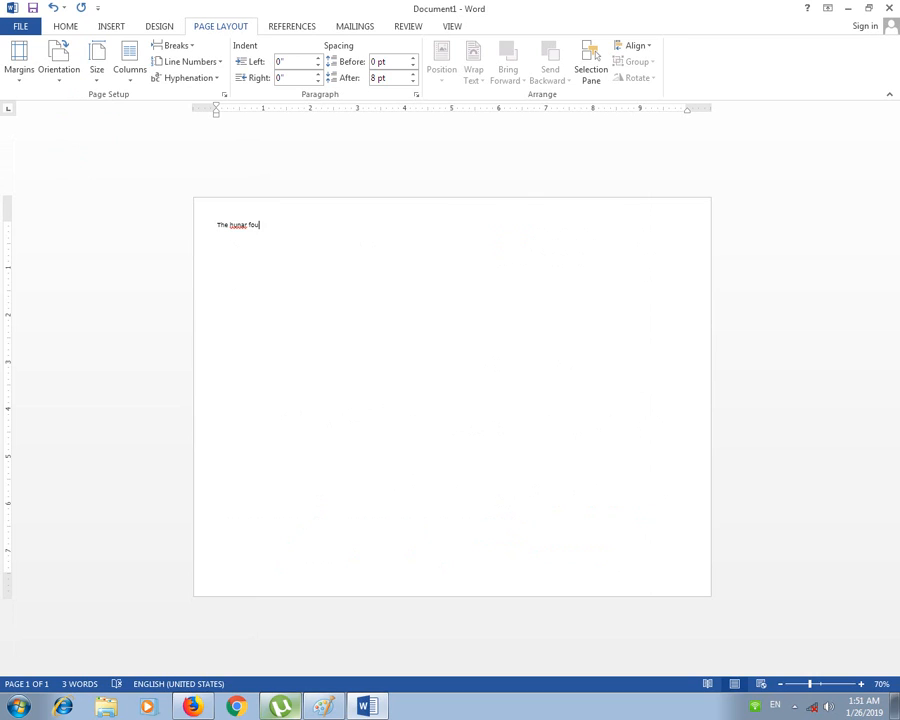
pyautogui.write('ndation')
pyautogui.hotkey('ctrl', 'a')
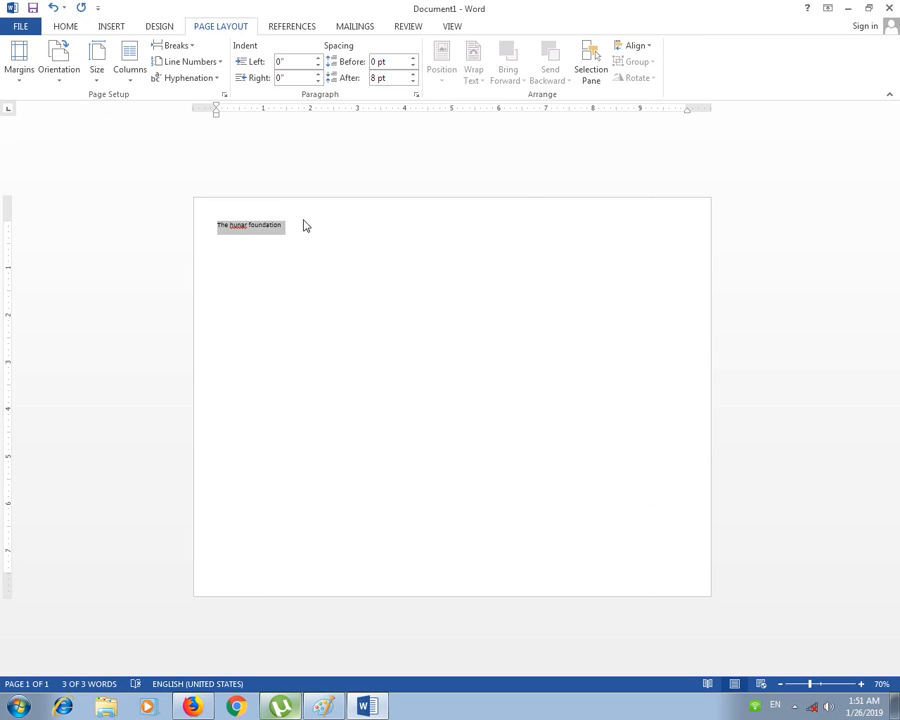
pyautogui.click(111, 29)
pyautogui.click(68, 27)
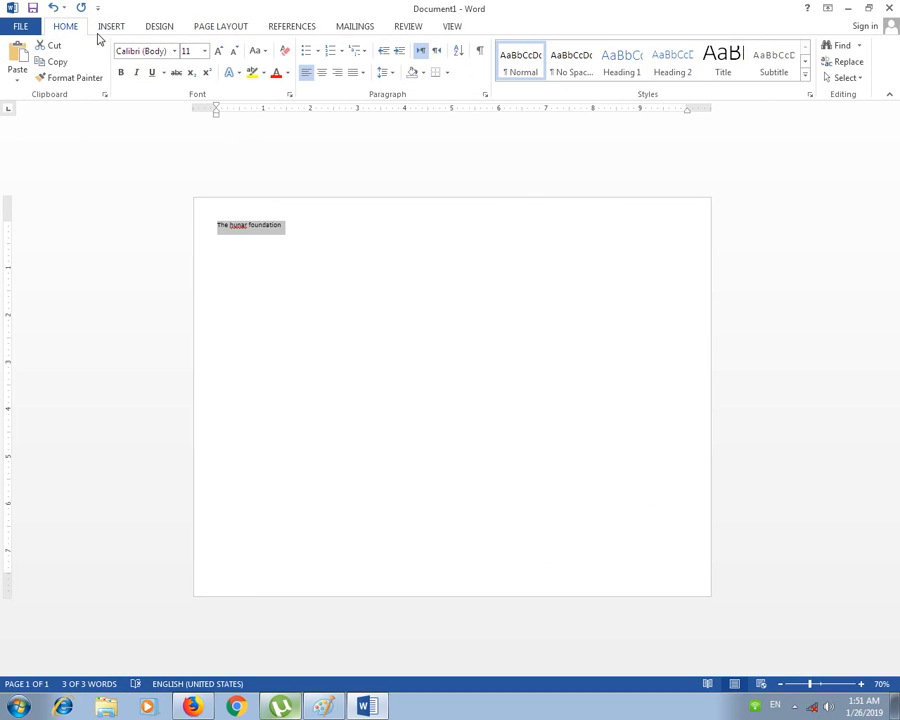
pyautogui.click(323, 74)
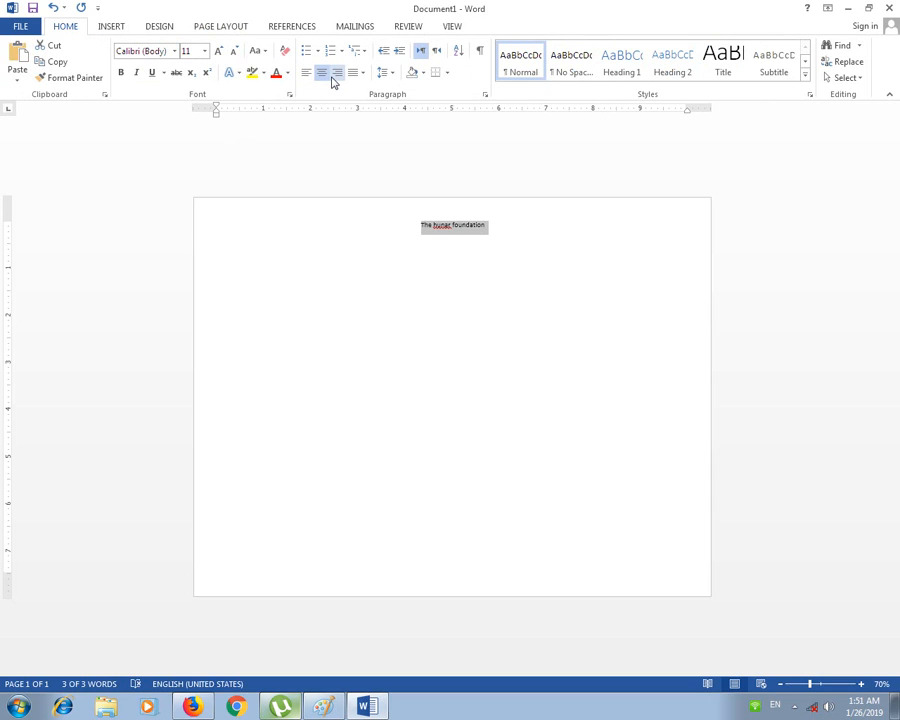
pyautogui.hotkey('ctrl', ']')
pyautogui.hotkey('ctrl', ']')
pyautogui.hotkey('ctrl', ']')
pyautogui.hotkey('ctrl', ']')
pyautogui.hotkey('ctrl', ']')
pyautogui.hotkey('ctrl', ']')
pyautogui.hotkey('ctrl', ']')
pyautogui.hotkey('ctrl', ']')
pyautogui.hotkey('ctrl', ']')
pyautogui.hotkey('ctrl', ']')
pyautogui.hotkey('ctrl', ']')
pyautogui.hotkey('ctrl', ']')
pyautogui.hotkey('ctrl', ']')
pyautogui.hotkey('ctrl', ']')
pyautogui.hotkey('ctrl', ']')
pyautogui.hotkey('ctrl', ']')
pyautogui.hotkey('ctrl', ']')
pyautogui.hotkey('ctrl', ']')
pyautogui.hotkey('ctrl', ']')
pyautogui.hotkey('ctrl', ']')
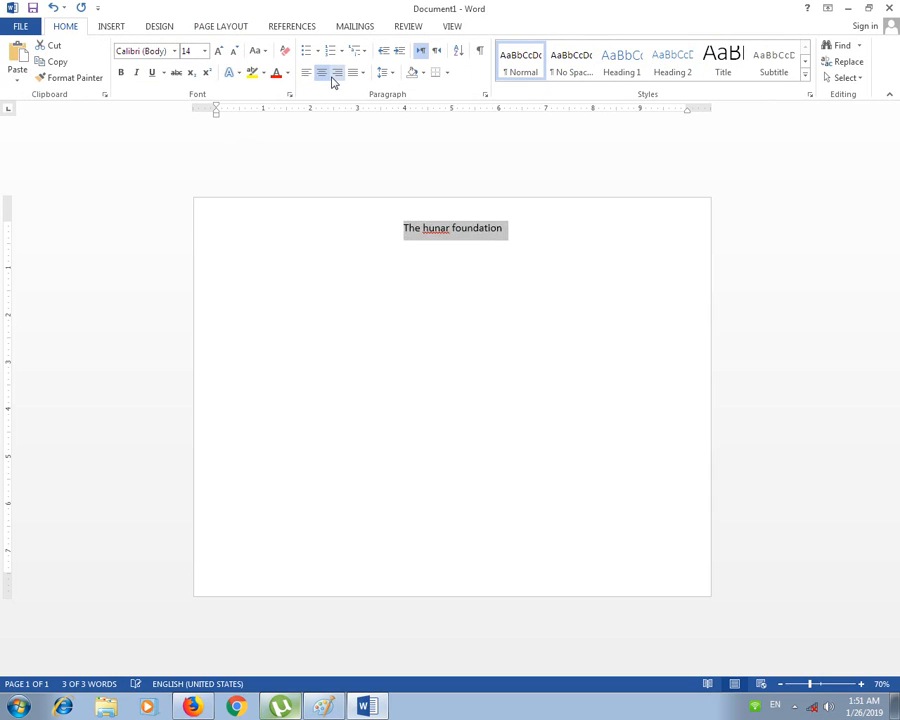
pyautogui.hotkey('ctrl', ']')
pyautogui.hotkey('ctrl', ']')
pyautogui.hotkey('ctrl', ']')
pyautogui.hotkey('ctrl', ']')
pyautogui.hotkey('ctrl', ']')
pyautogui.hotkey('ctrl', ']')
pyautogui.hotkey('ctrl', ']')
pyautogui.hotkey('ctrl', ']')
pyautogui.hotkey('ctrl', ']')
pyautogui.hotkey('ctrl', ']')
pyautogui.hotkey('ctrl', ']')
pyautogui.hotkey('ctrl', ']')
pyautogui.hotkey('ctrl', ']')
pyautogui.hotkey('ctrl', ']')
pyautogui.hotkey('ctrl', ']')
pyautogui.hotkey('ctrl', ']')
pyautogui.hotkey('ctrl', ']')
pyautogui.hotkey('ctrl', ']')
pyautogui.hotkey('ctrl', ']')
pyautogui.hotkey('ctrl', ']')
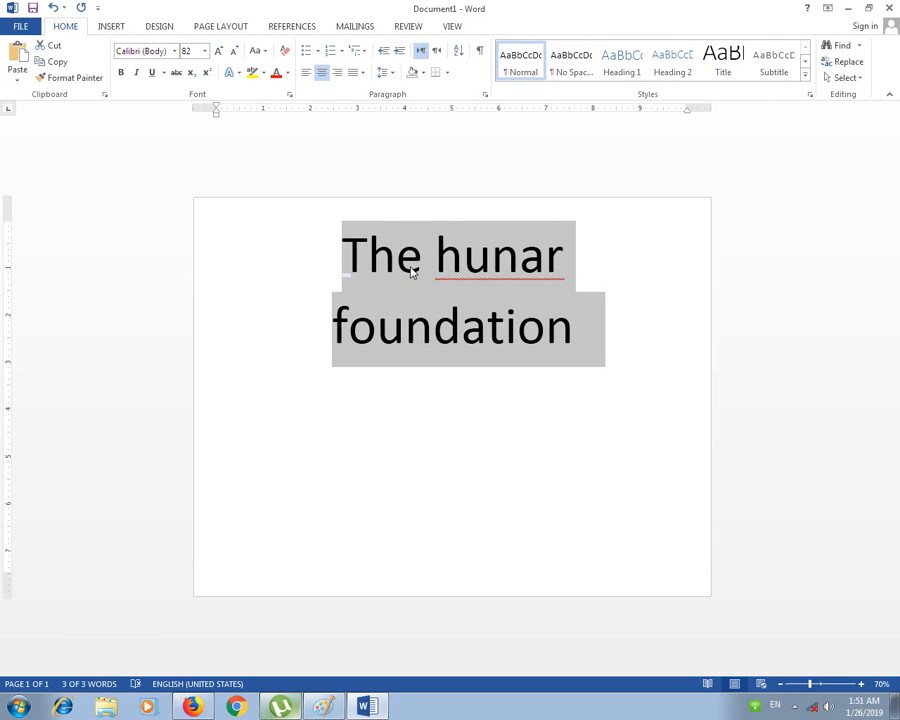
pyautogui.hotkey('ctrl', '[')
pyautogui.hotkey('ctrl', '[')
pyautogui.hotkey('ctrl', '[')
pyautogui.click(404, 362)
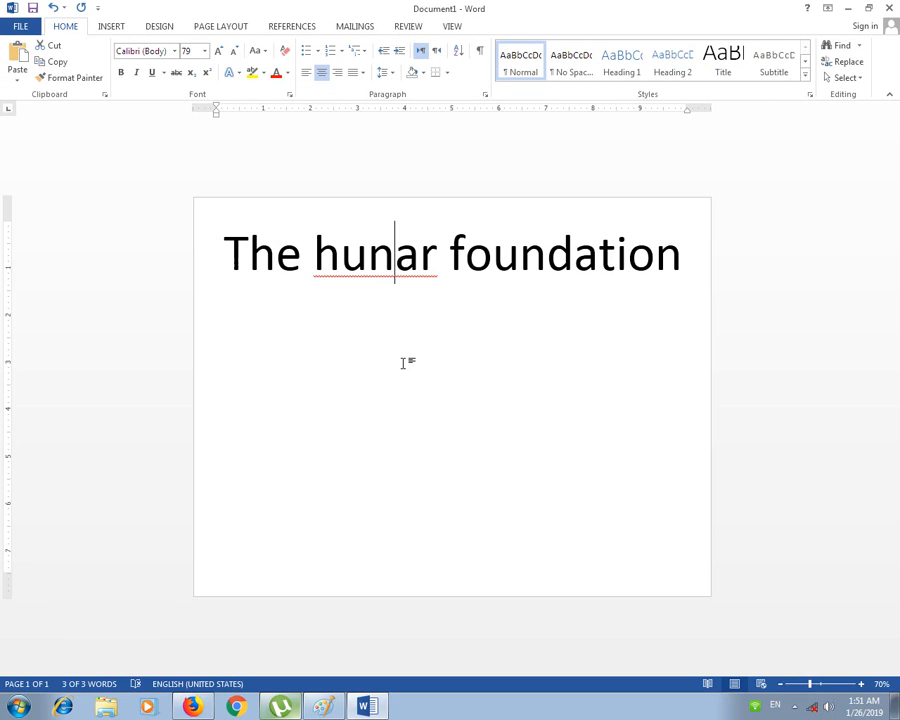
# Step: Try portrait orientation, then return the page to landscape
pyautogui.click(111, 26)
pyautogui.click(220, 26)
pyautogui.click(59, 78)
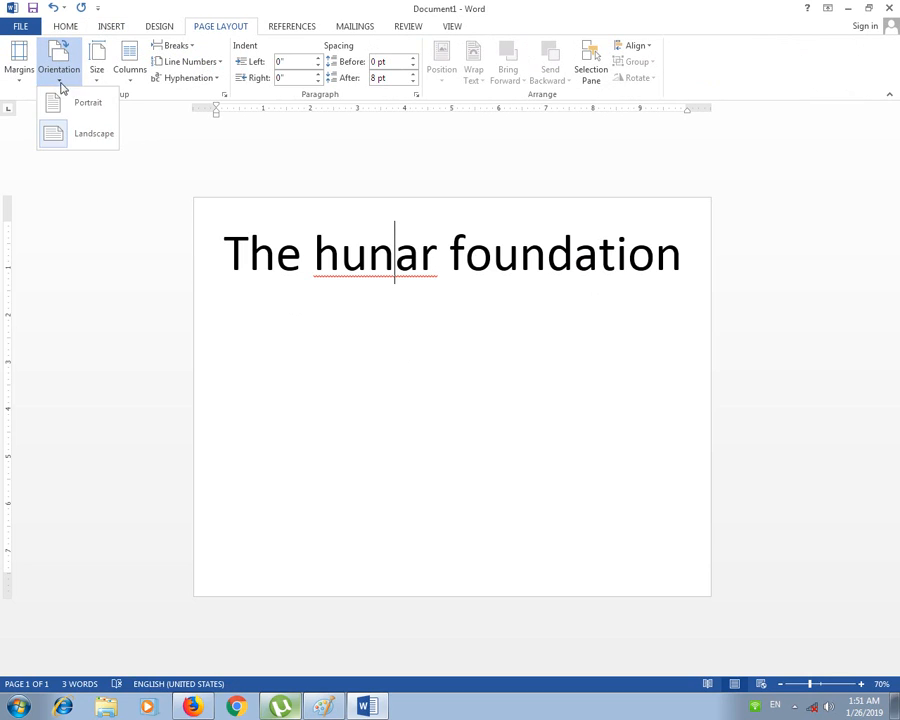
pyautogui.click(86, 106)
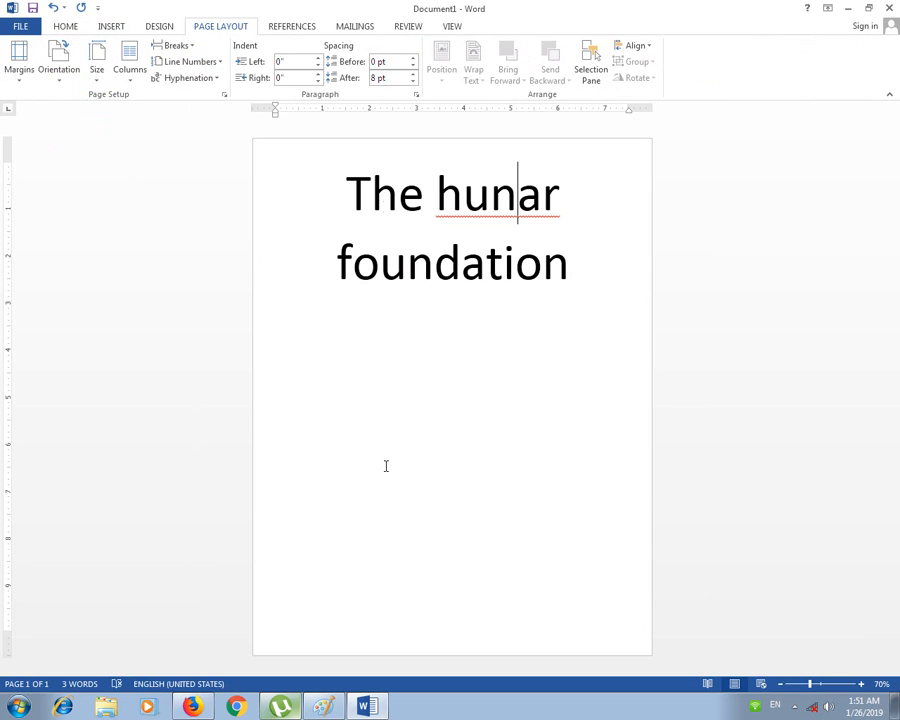
pyautogui.click(66, 80)
pyautogui.click(88, 137)
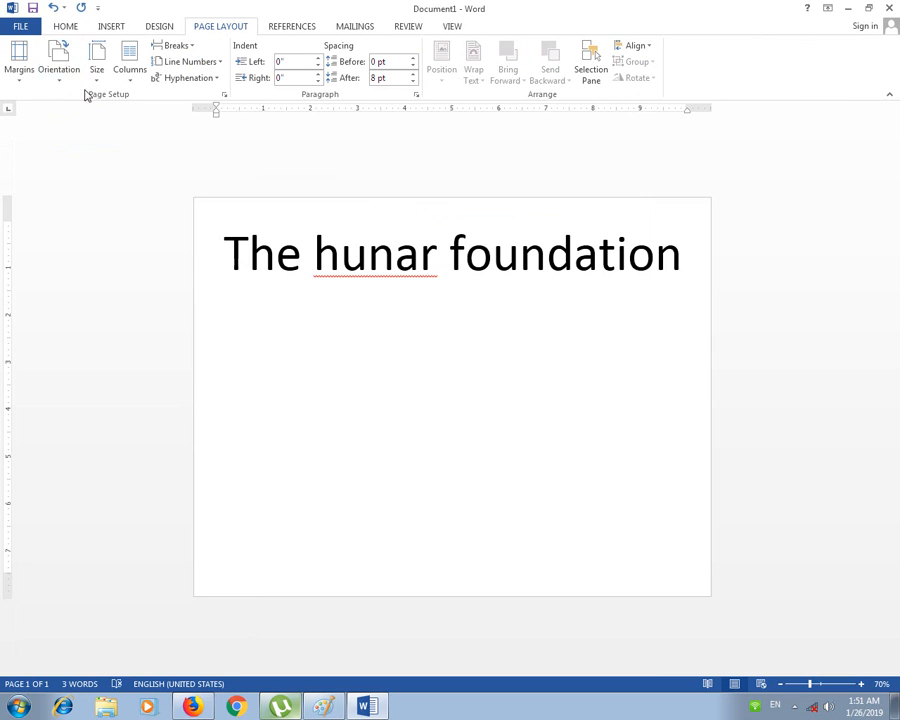
# Step: Toggle the orientation in Page Setup, leave it at landscape, and confirm
pyautogui.click(19, 60)
pyautogui.click(56, 422)
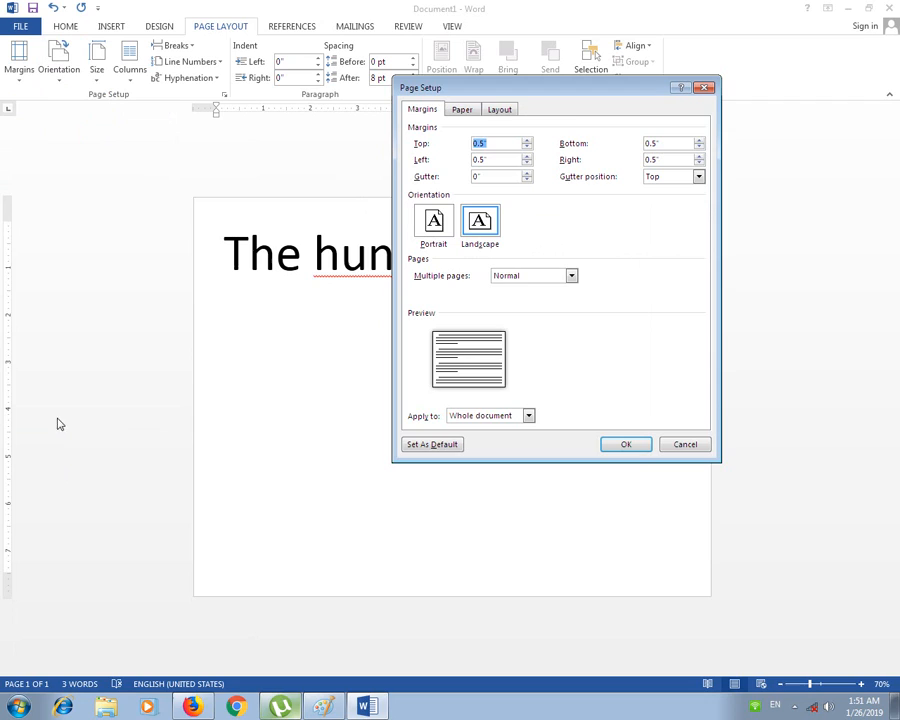
pyautogui.click(433, 221)
pyautogui.click(480, 222)
pyautogui.click(433, 225)
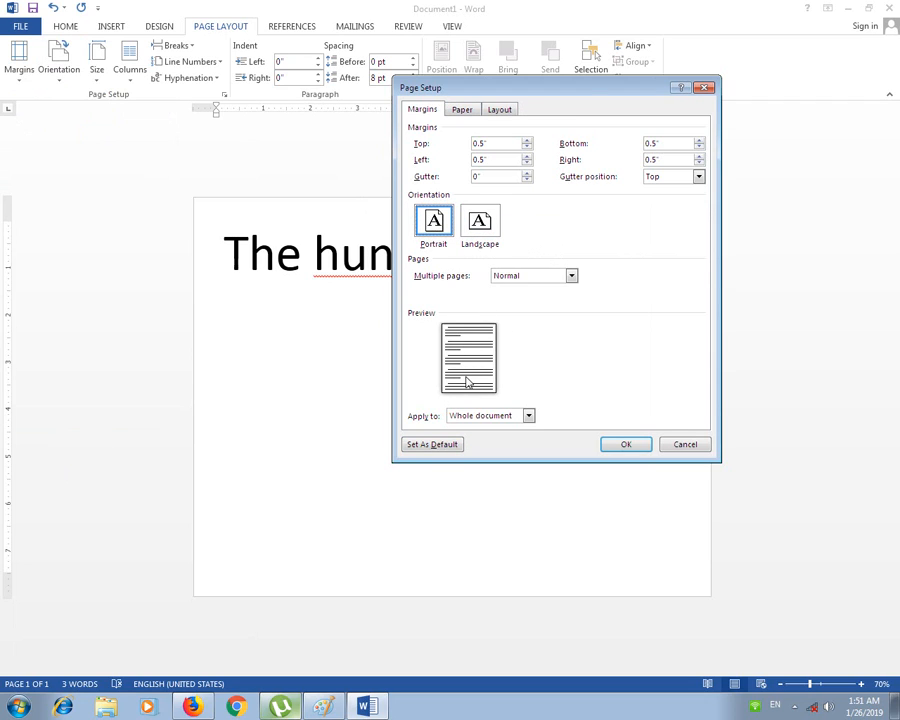
pyautogui.click(480, 222)
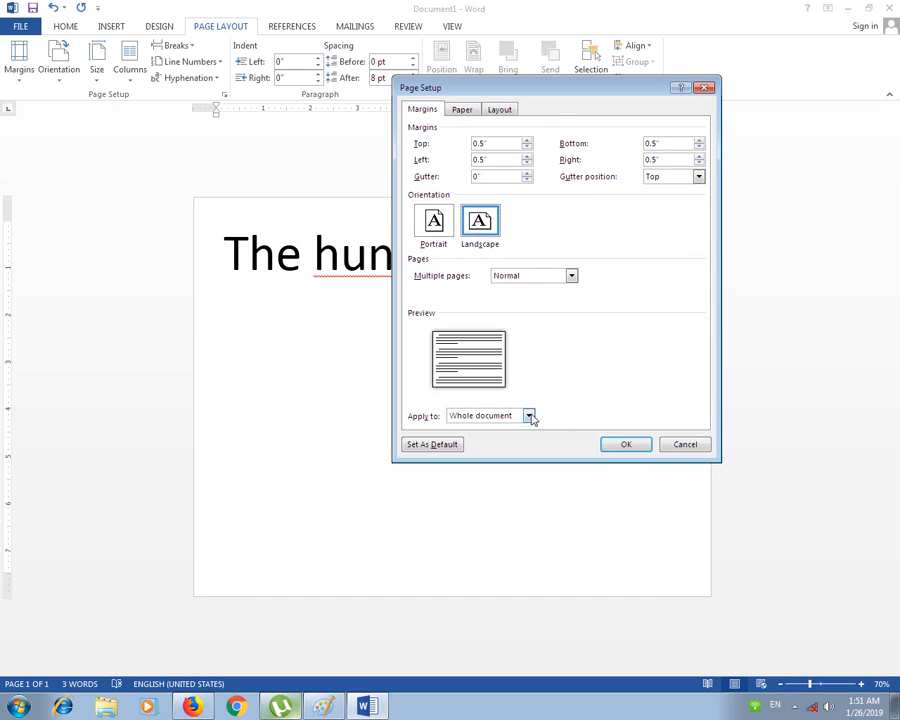
pyautogui.click(625, 444)
# Step: Make the page portrait so the title wraps onto two lines
pyautogui.click(59, 66)
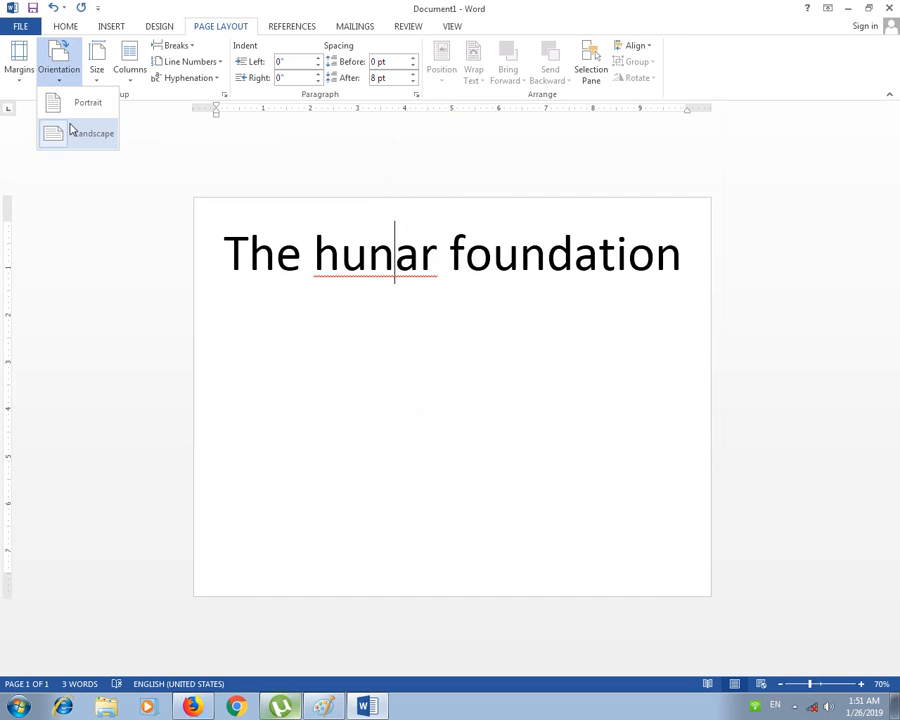
pyautogui.click(72, 105)
pyautogui.click(391, 414)
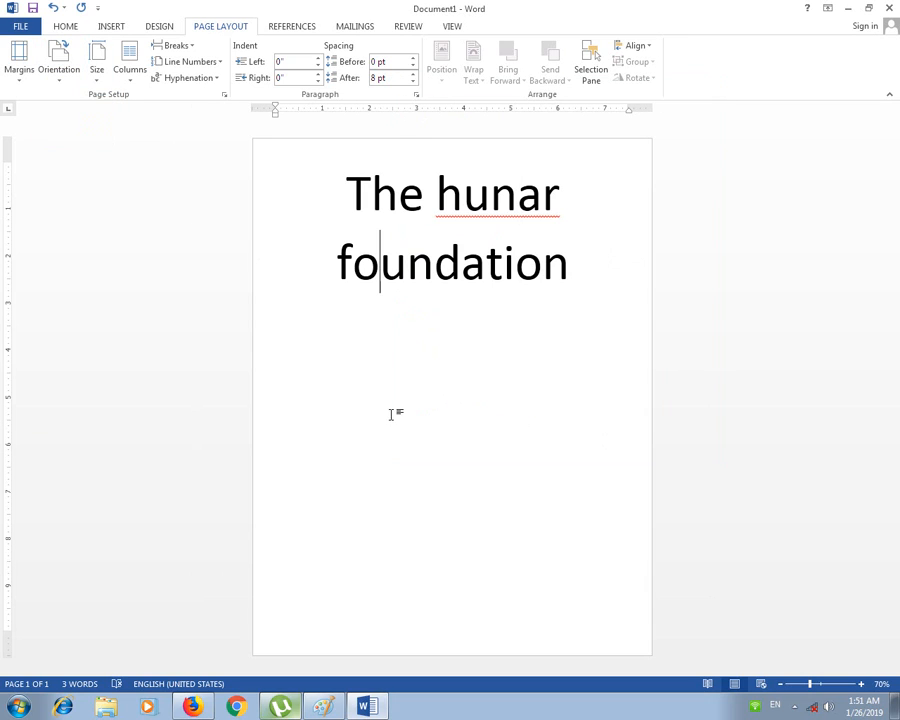
pyautogui.click(59, 66)
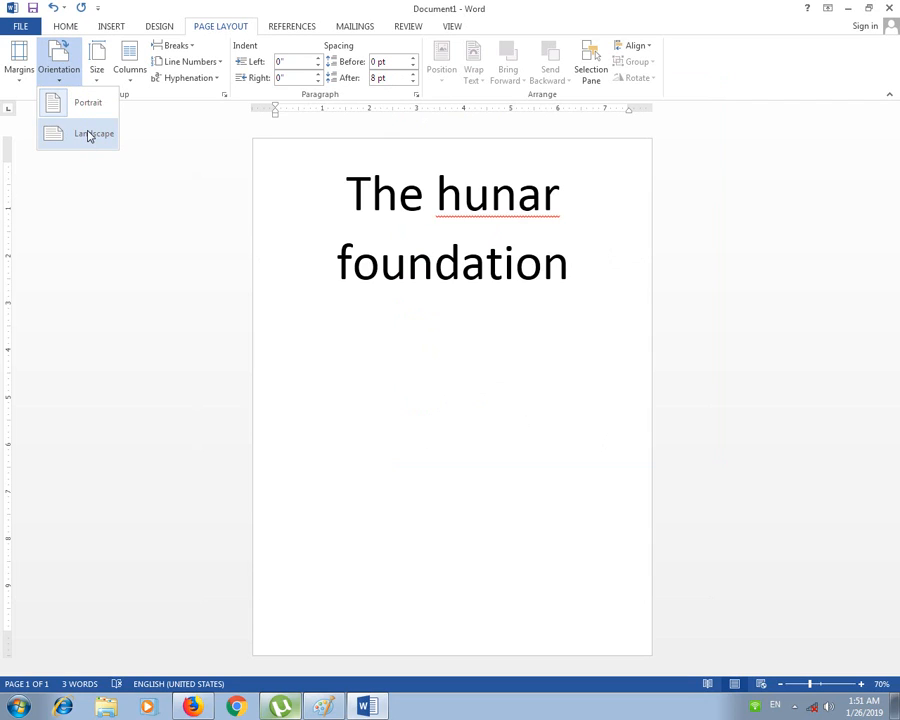
pyautogui.click(441, 301)
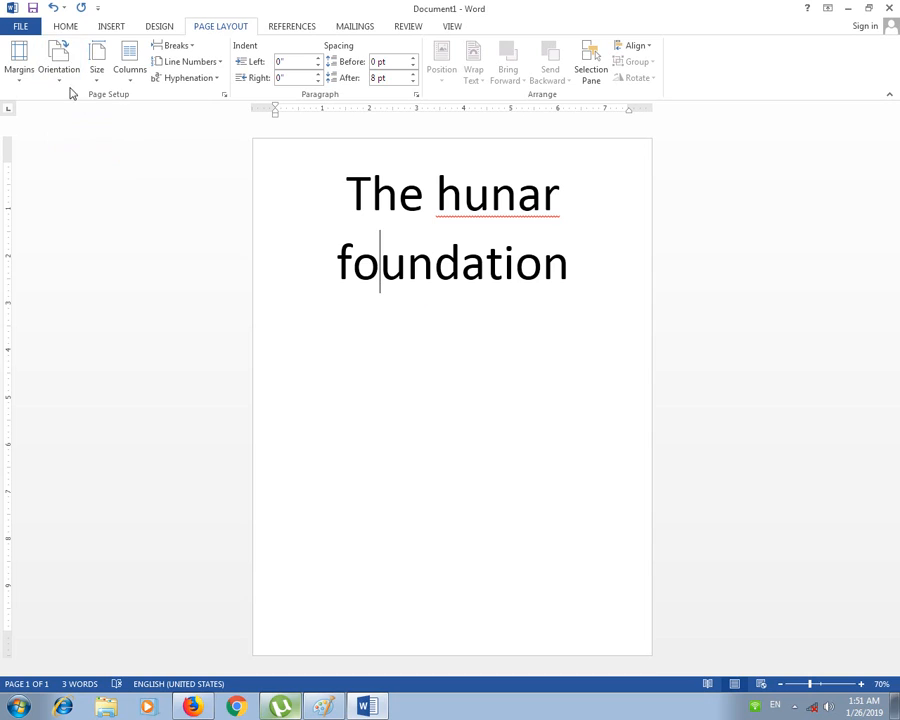
pyautogui.click(92, 82)
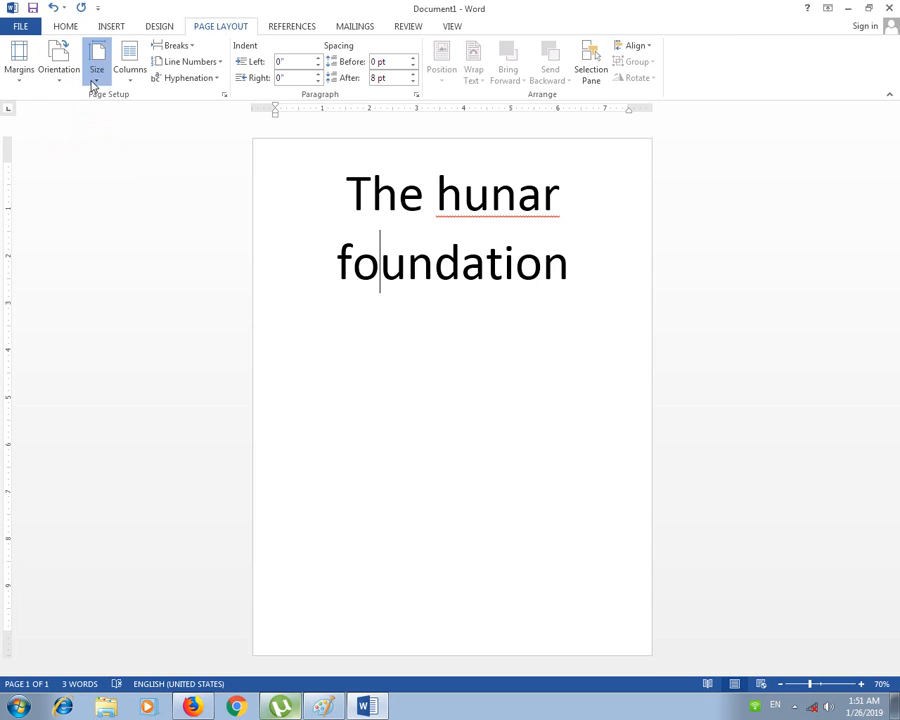
pyautogui.click(408, 307)
pyautogui.click(74, 30)
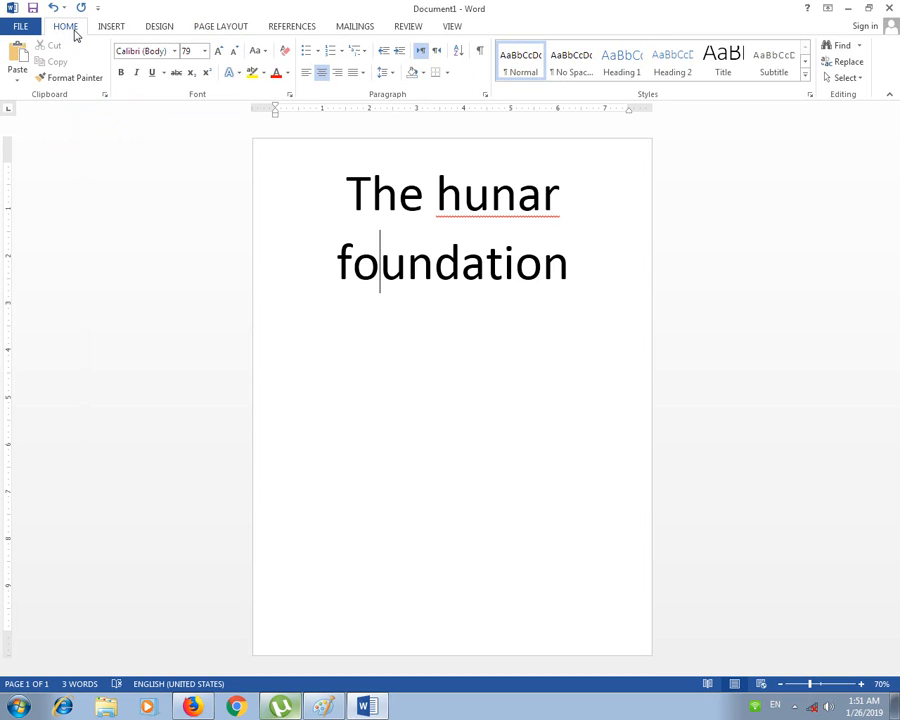
pyautogui.click(204, 31)
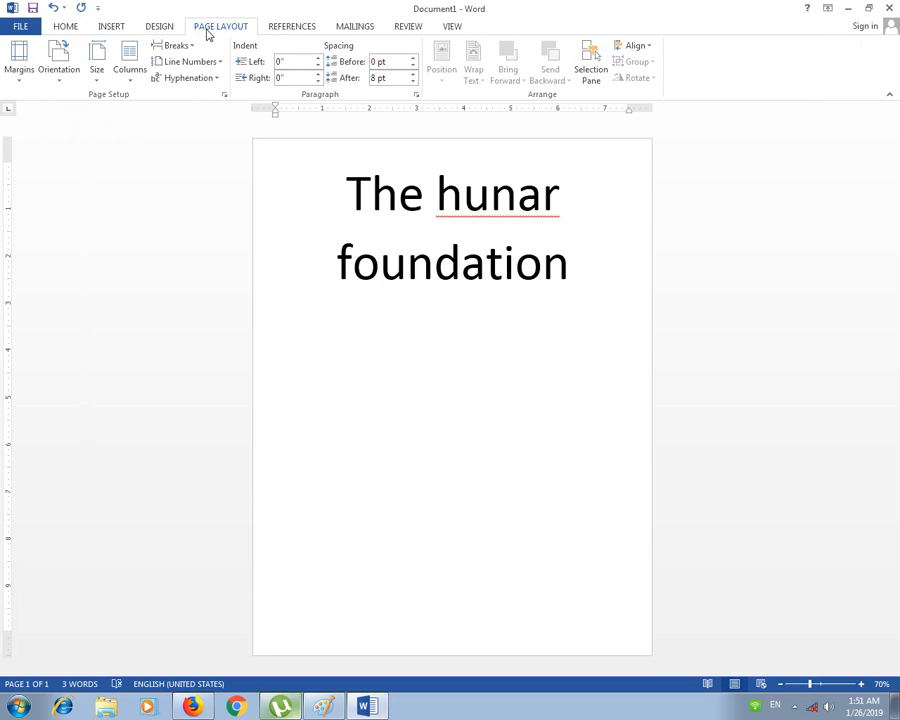
pyautogui.click(101, 84)
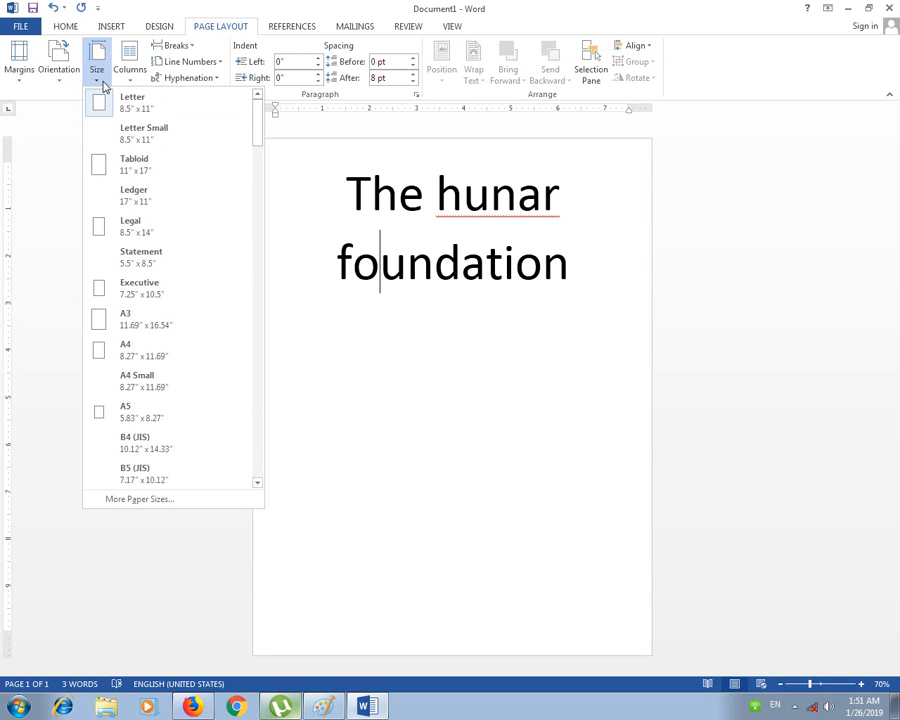
pyautogui.click(103, 85)
pyautogui.click(103, 85)
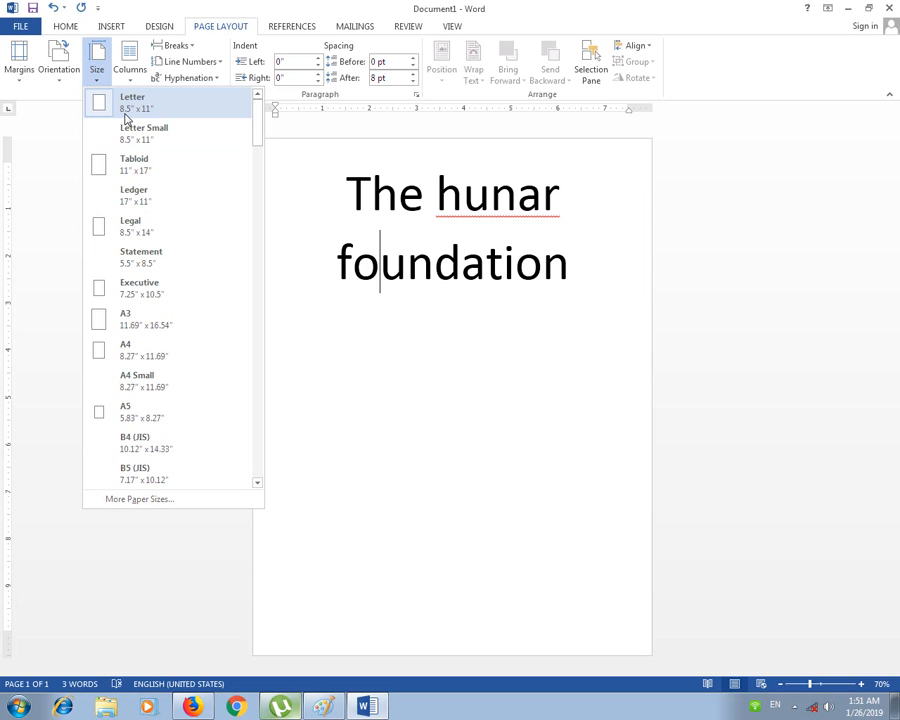
pyautogui.click(313, 157)
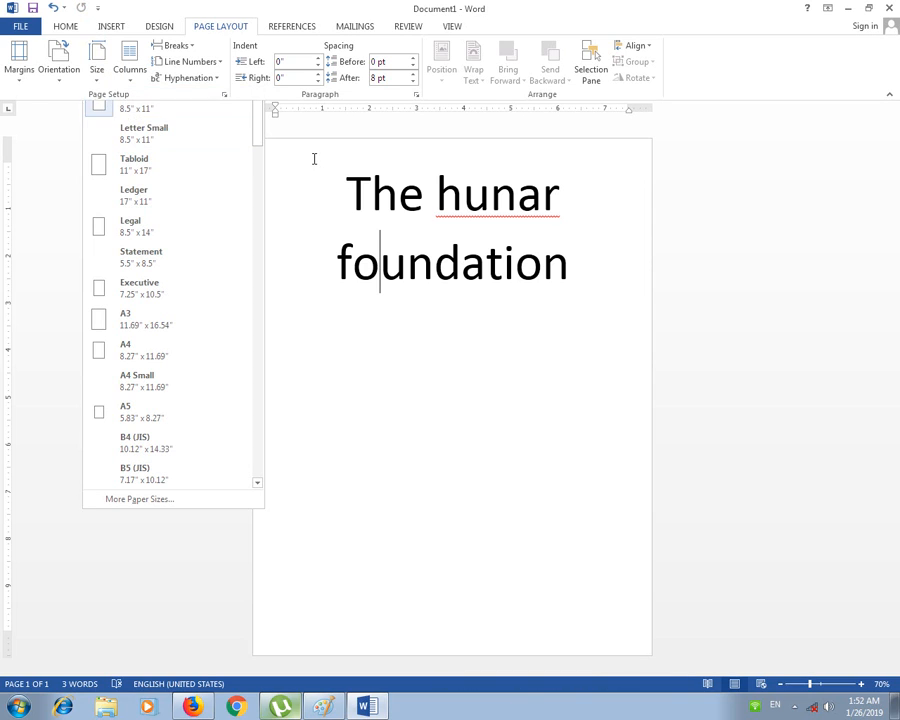
pyautogui.click(68, 28)
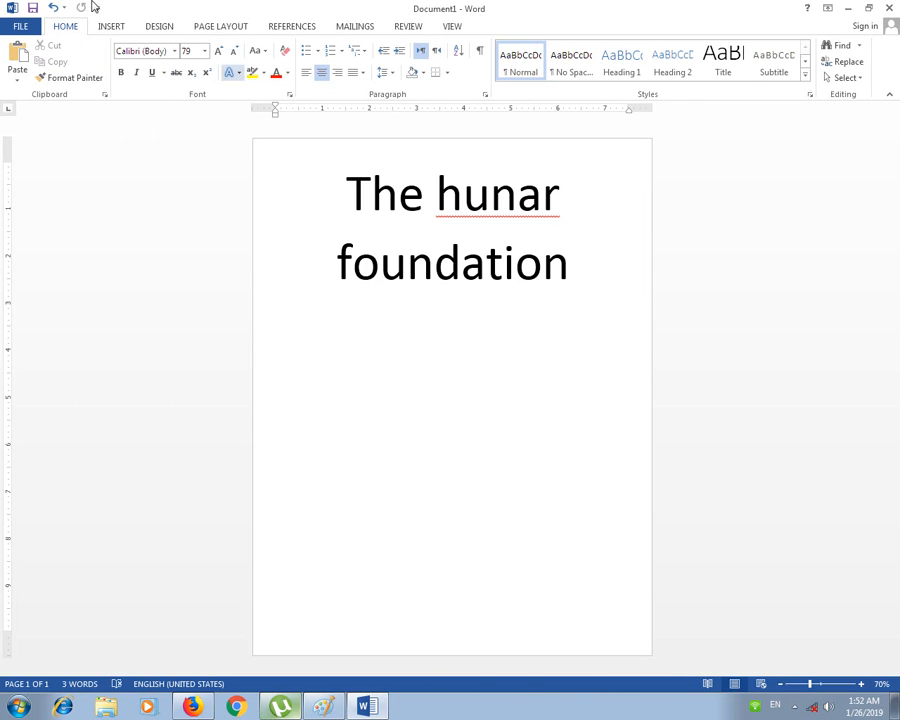
# Step: Draw a horizontal line shape along the top edge of the page above the title
pyautogui.click(110, 26)
pyautogui.click(193, 72)
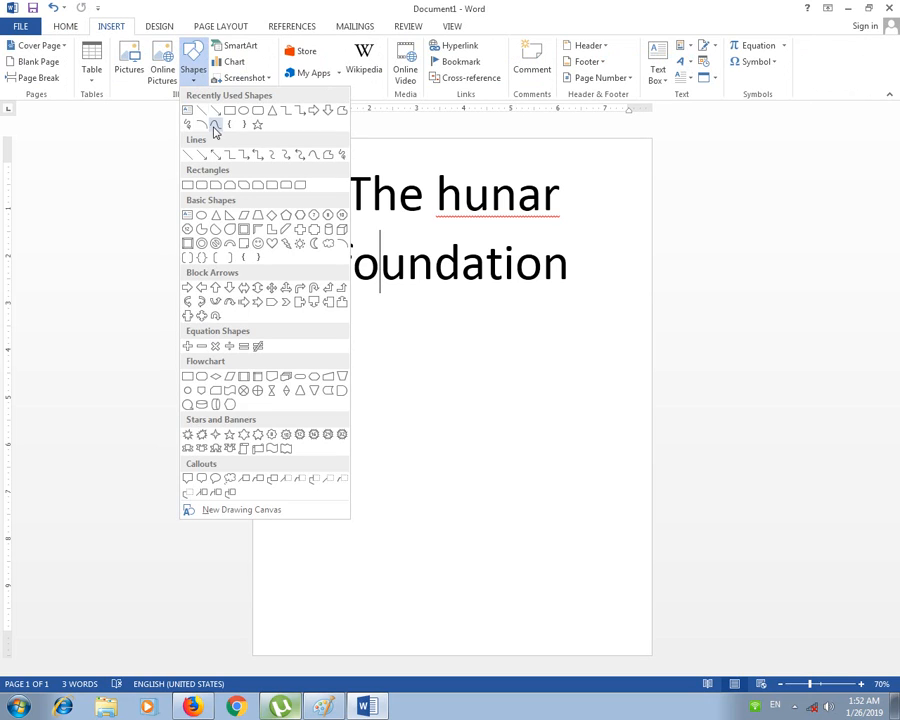
pyautogui.click(212, 122)
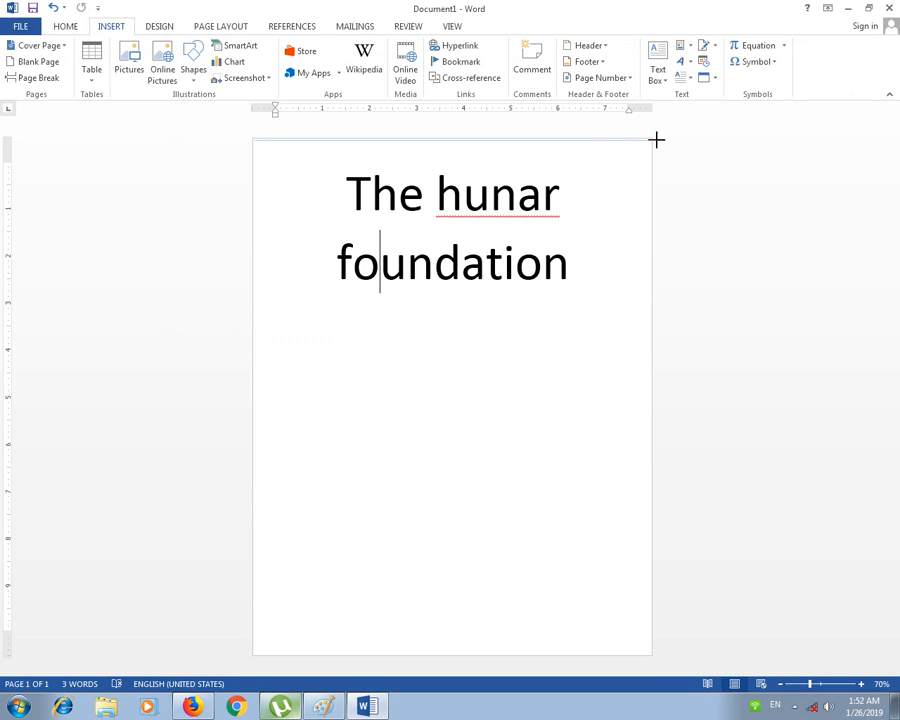
pyautogui.moveTo(656, 140); pyautogui.dragTo(652, 140)
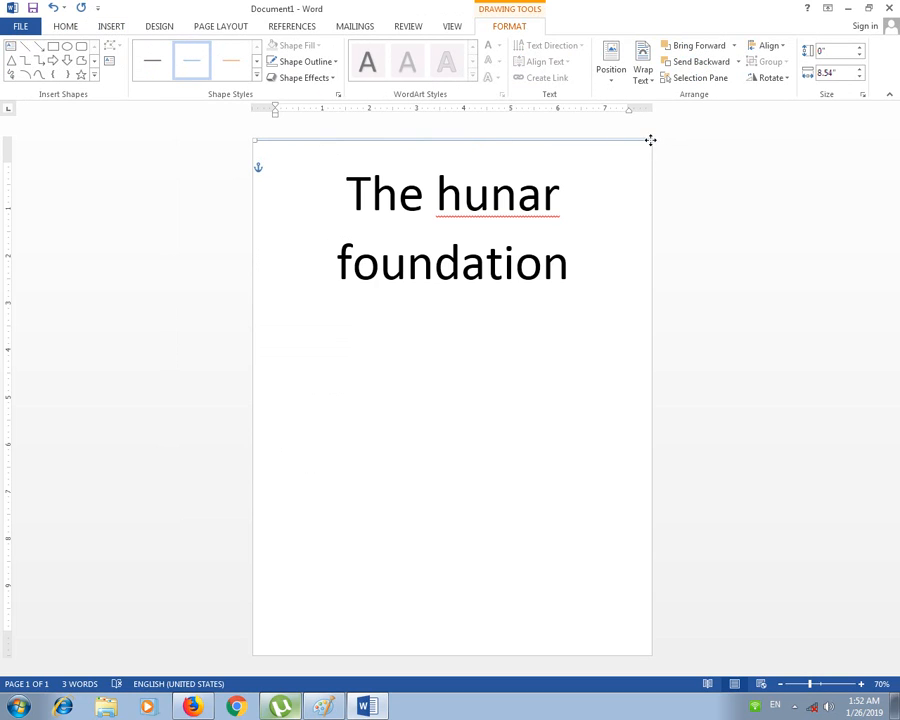
pyautogui.click(648, 640)
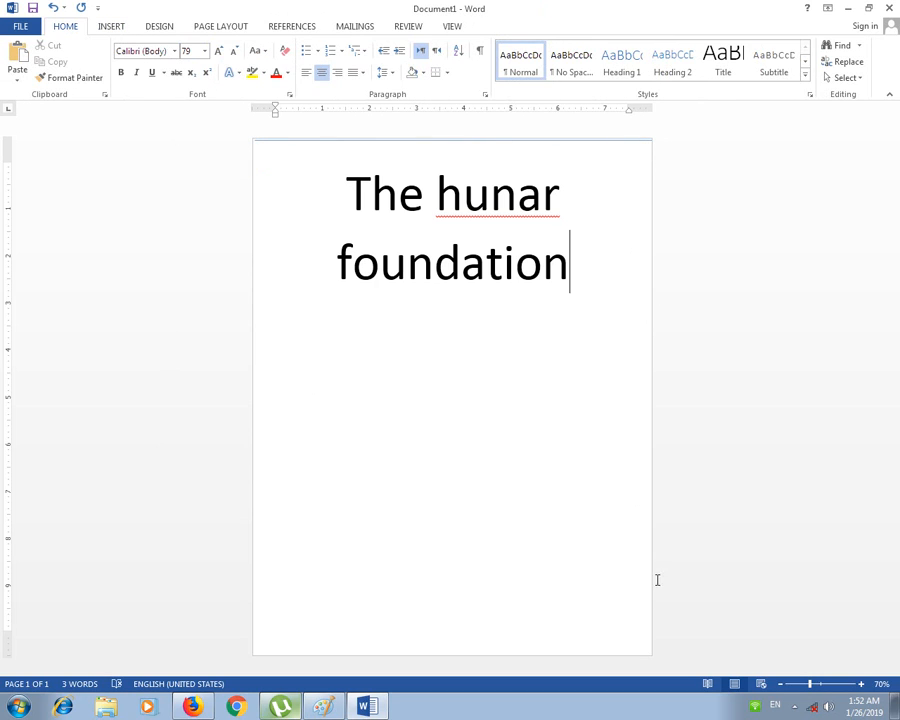
pyautogui.click(156, 27)
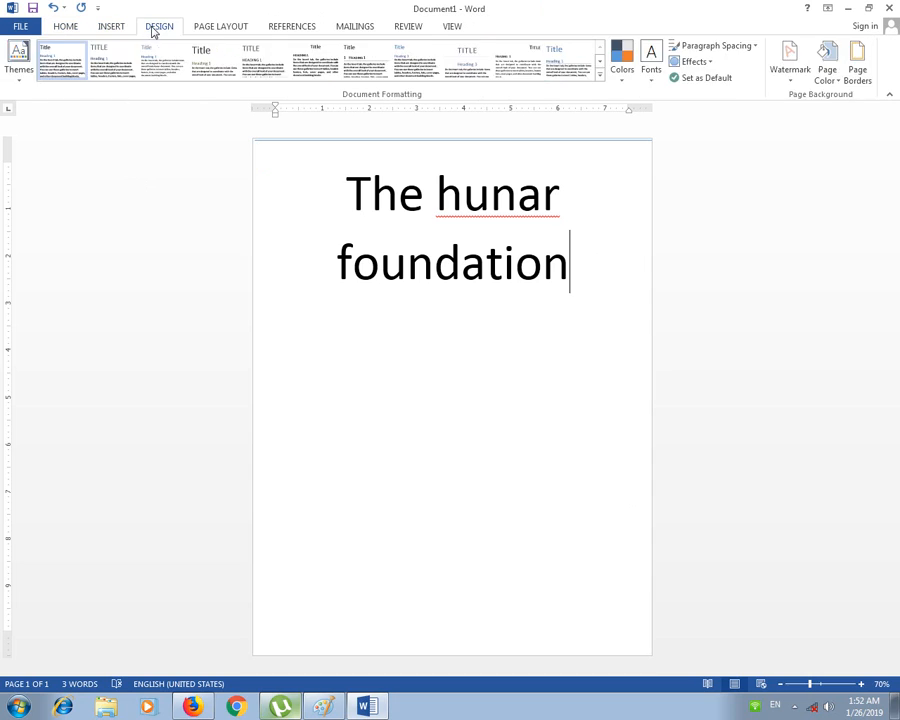
pyautogui.click(215, 27)
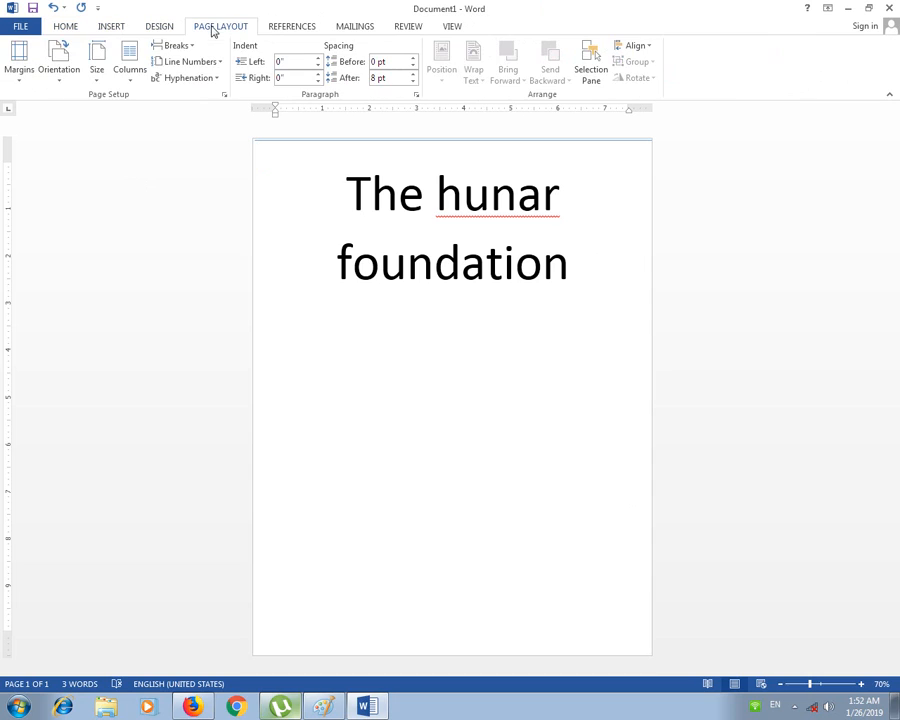
# Step: Change the paper size to A3 and scroll to view the page
pyautogui.click(98, 88)
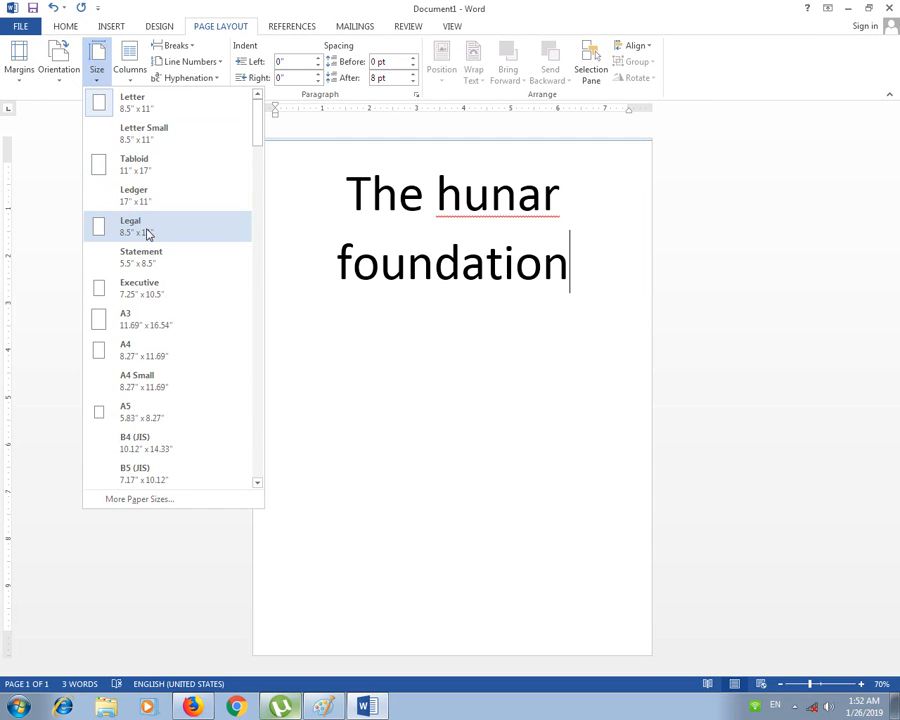
pyautogui.click(176, 329)
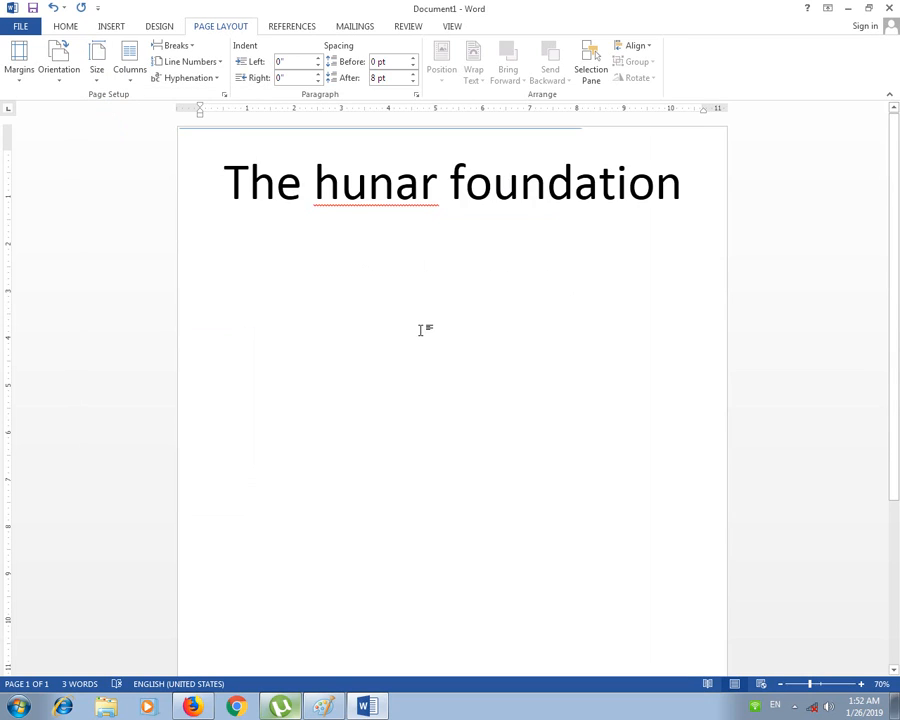
pyautogui.scroll(-4, 419, 330)
pyautogui.scroll(2, 432, 300)
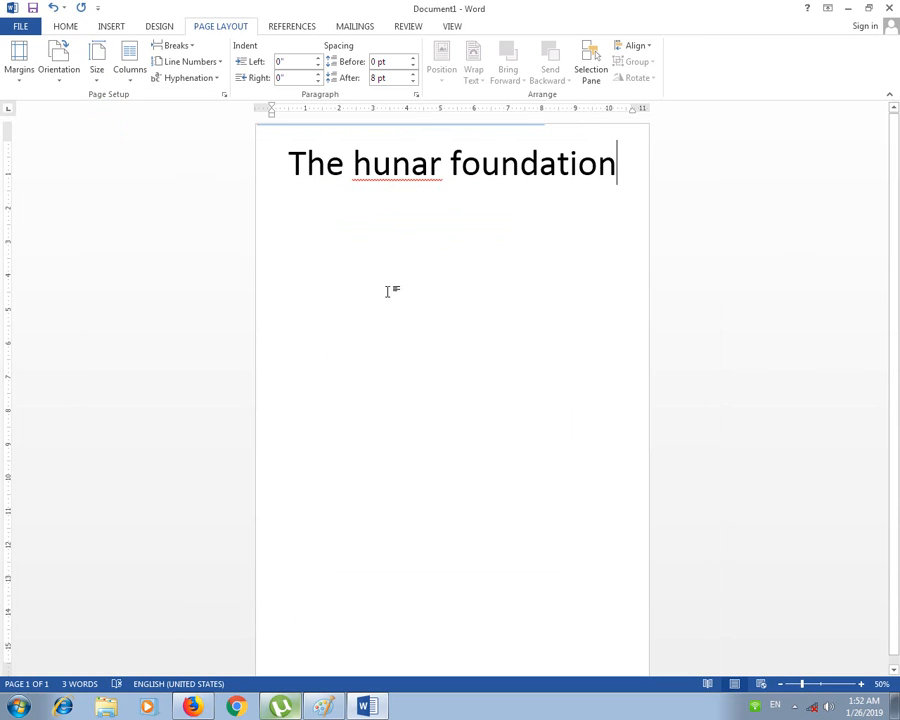
pyautogui.scroll(-1, 390, 300)
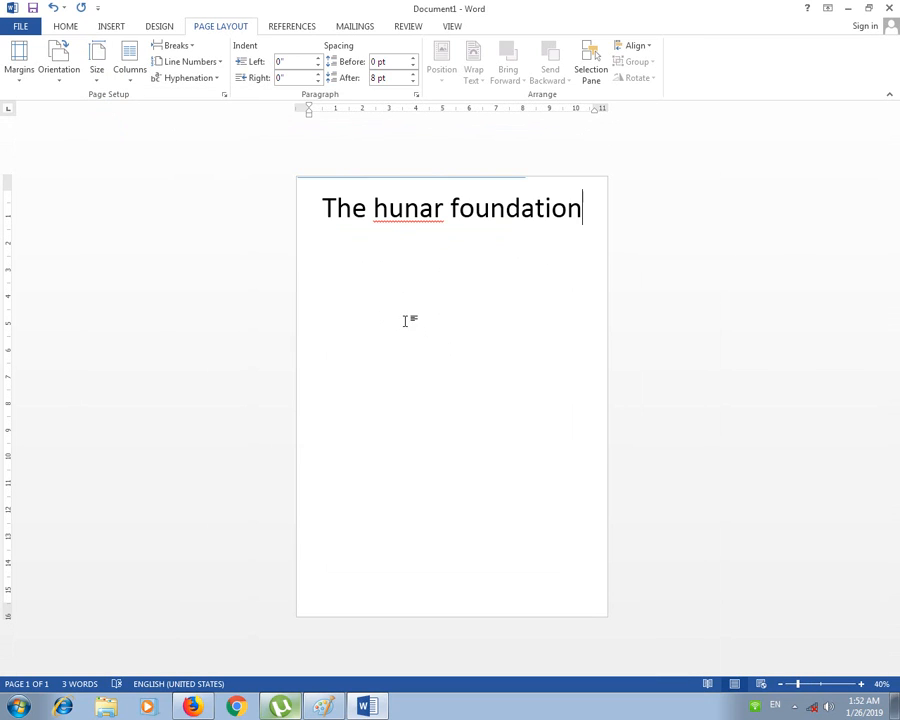
# Step: Change the paper size to Legal 8.5" × 14"
pyautogui.click(96, 60)
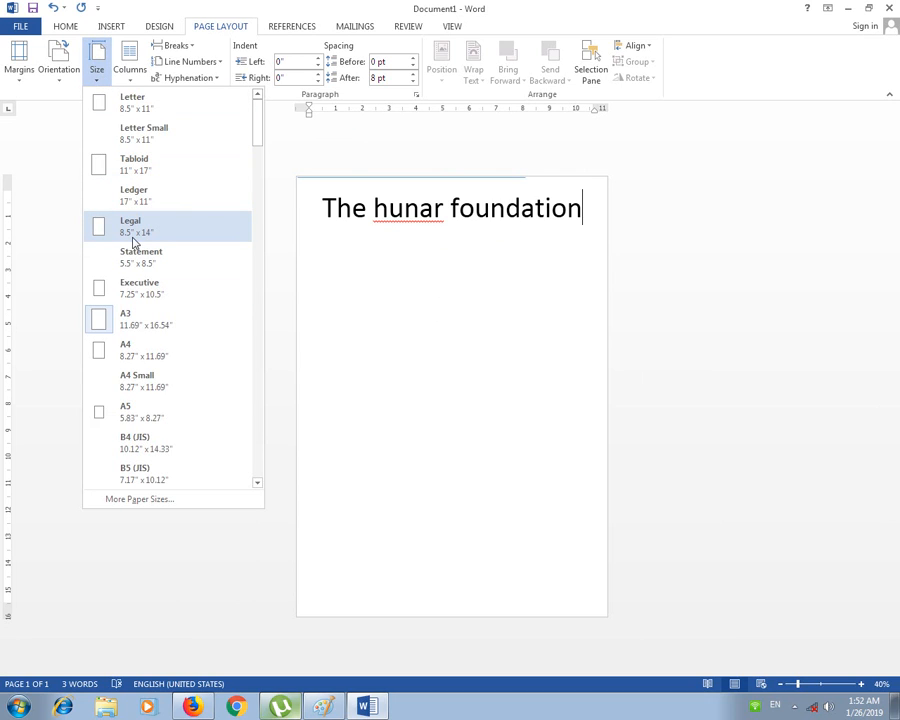
pyautogui.click(170, 241)
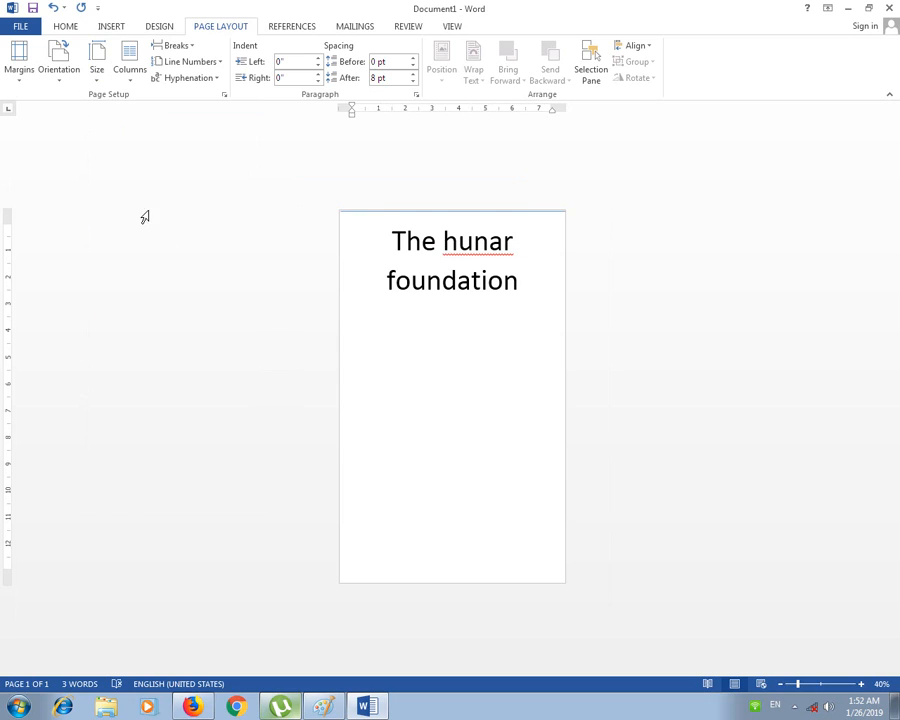
pyautogui.scroll(2, 362, 368)
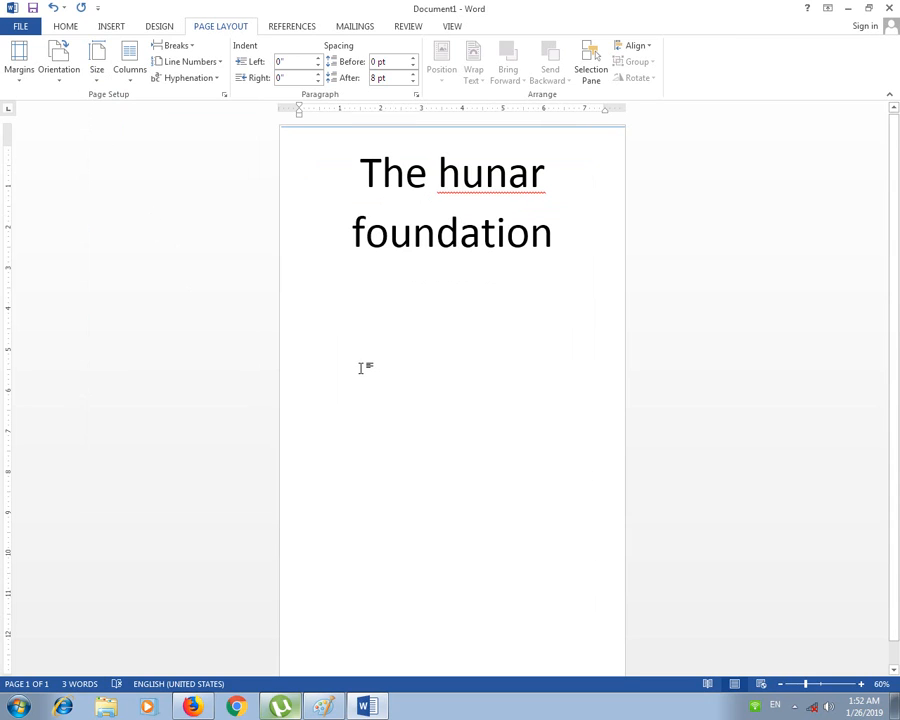
# Step: Browse the paper size list without changing it, then select most of the title
pyautogui.click(92, 78)
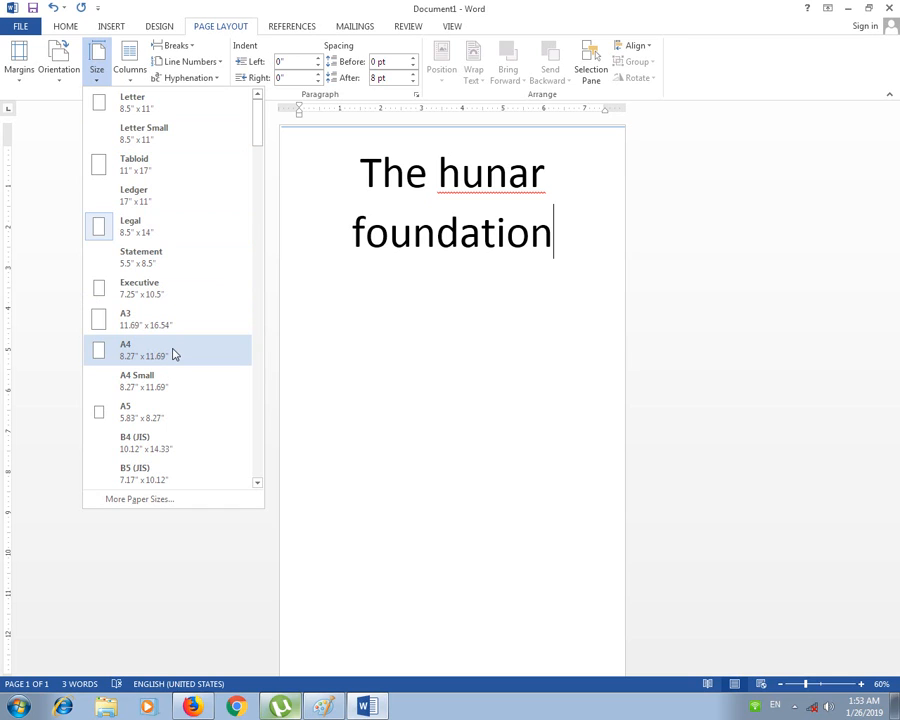
pyautogui.moveTo(261, 133); pyautogui.dragTo(256, 290)
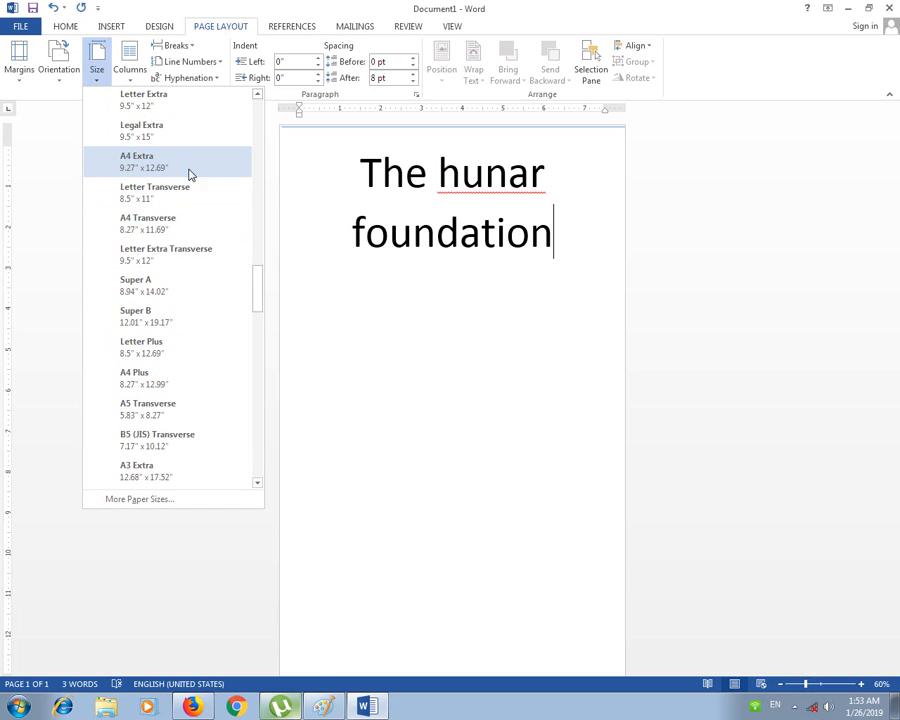
pyautogui.click(418, 257)
pyautogui.moveTo(540, 258); pyautogui.dragTo(380, 168)
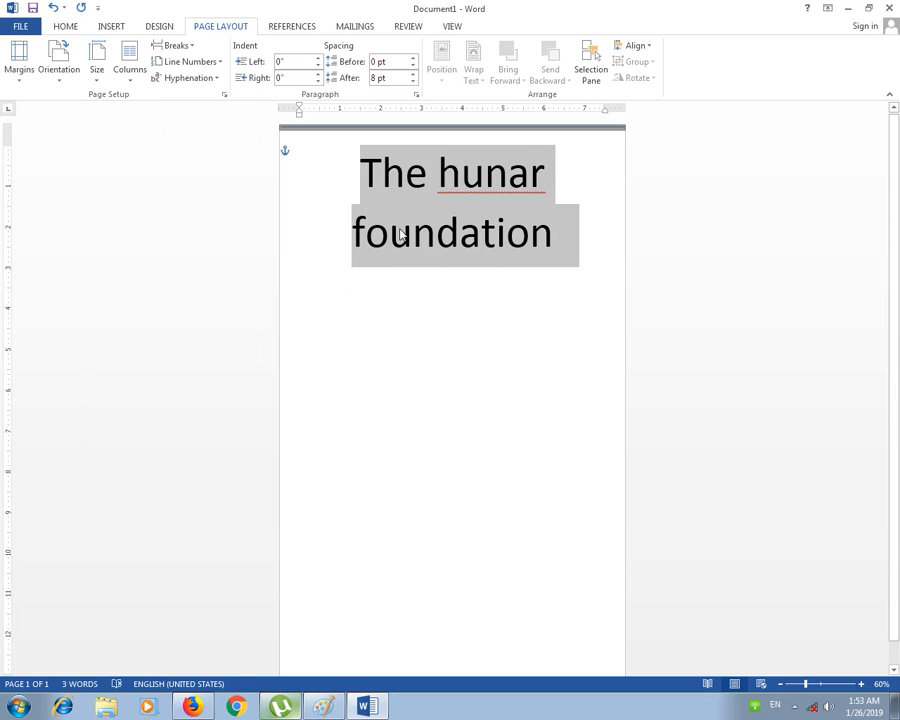
# Step: Set the page to Letter size and replace the title with =rand(10) sample paragraphs
pyautogui.click(100, 82)
pyautogui.click(126, 104)
pyautogui.click(414, 281)
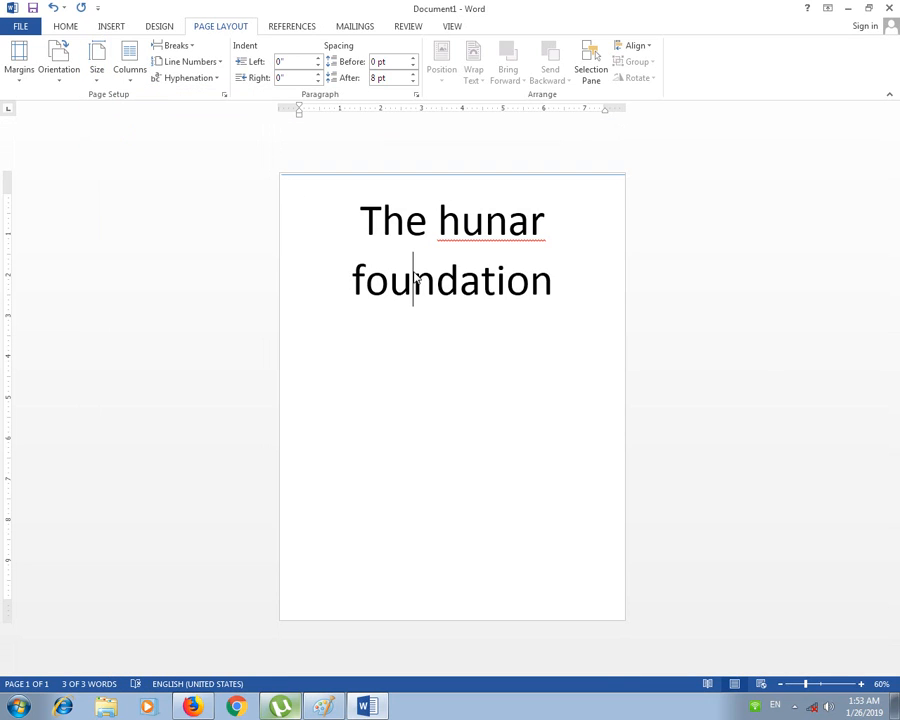
pyautogui.hotkey('ctrl', 'a')
pyautogui.write('=rand')
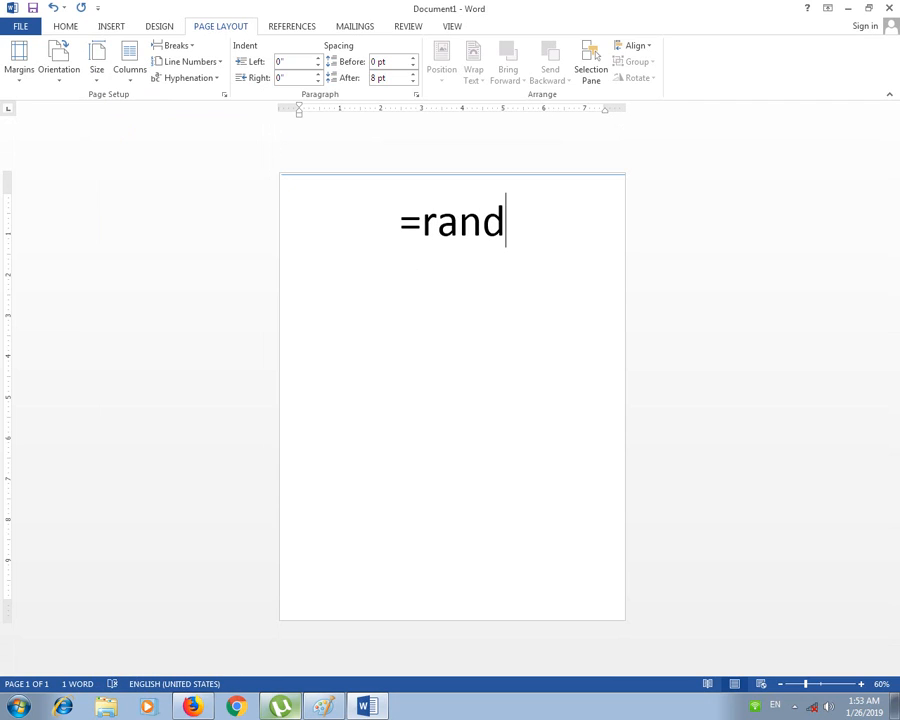
pyautogui.write('(10)')
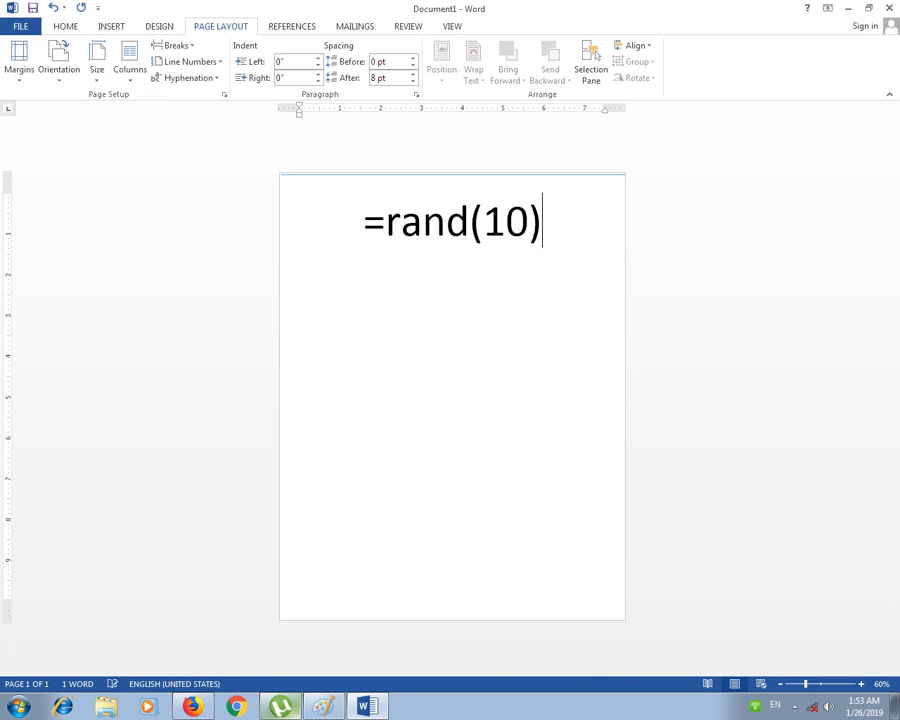
pyautogui.press('Return')
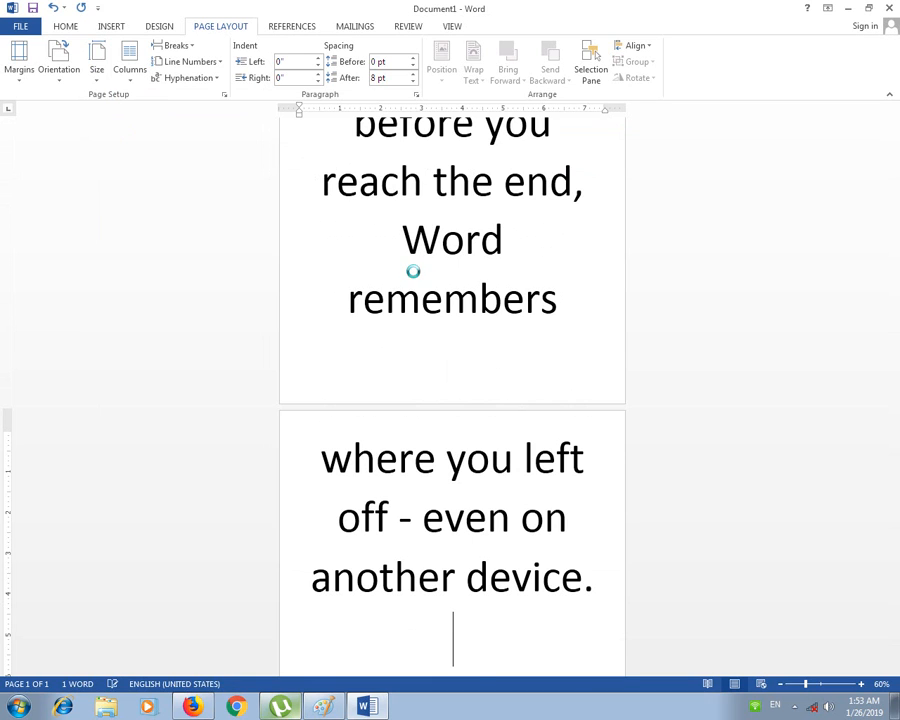
# Step: Shrink all the sample text four font sizes, then enlarge it back two sizes
pyautogui.hotkey('ctrl', 'a')
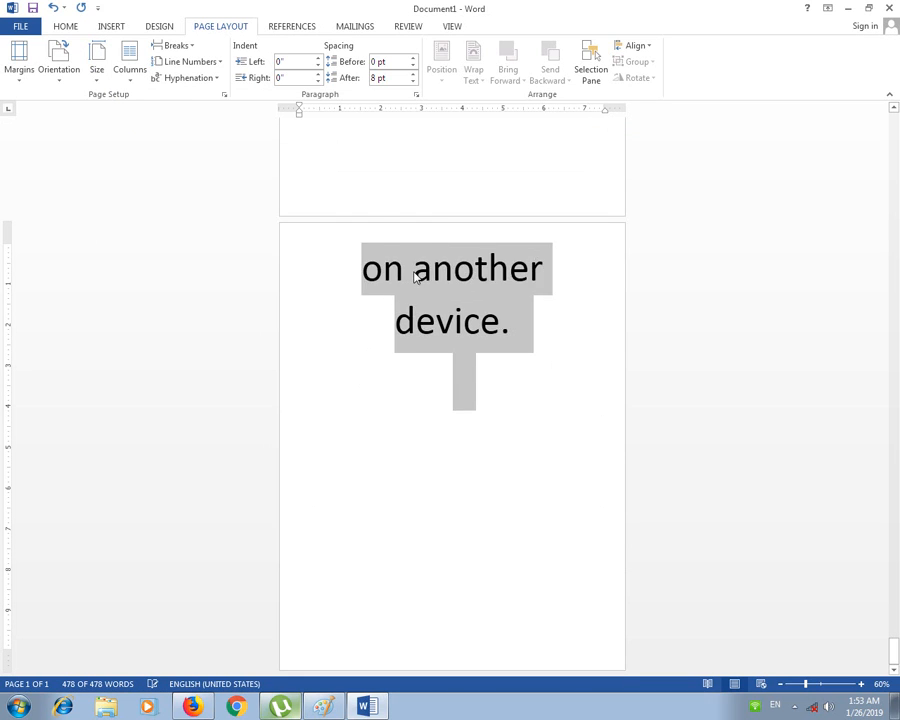
pyautogui.hotkey('ctrl', '[')
pyautogui.hotkey('ctrl', '[')
pyautogui.hotkey('ctrl', '[')
pyautogui.hotkey('ctrl', '[')
pyautogui.hotkey('ctrl', '[')
pyautogui.hotkey('ctrl', '[')
pyautogui.hotkey('ctrl', '[')
pyautogui.hotkey('ctrl', '[')
pyautogui.hotkey('ctrl', '[')
pyautogui.hotkey('ctrl', '[')
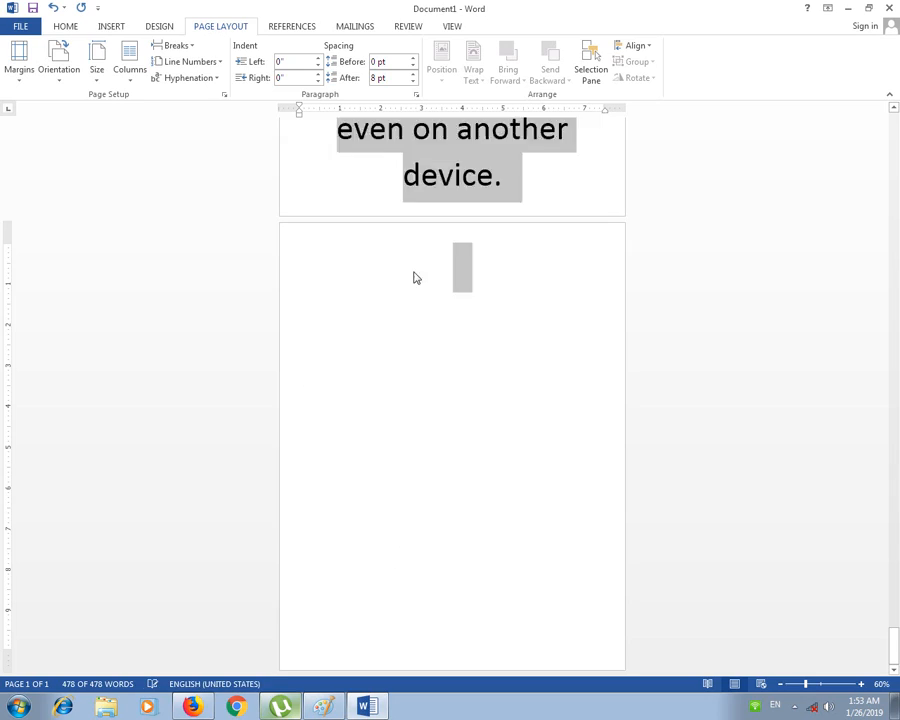
pyautogui.hotkey('ctrl', '[')
pyautogui.hotkey('ctrl', '[')
pyautogui.hotkey('ctrl', '[')
pyautogui.hotkey('ctrl', '[')
pyautogui.hotkey('ctrl', '[')
pyautogui.hotkey('ctrl', '[')
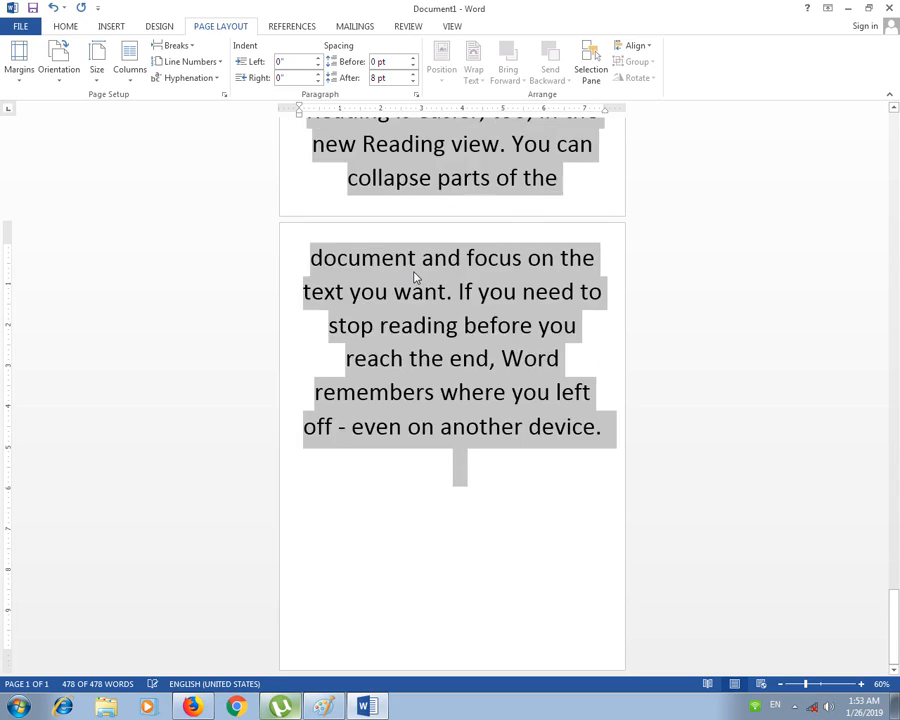
pyautogui.hotkey('ctrl', '[')
pyautogui.hotkey('ctrl', '[')
pyautogui.hotkey('ctrl', '[')
pyautogui.hotkey('ctrl', '[')
pyautogui.hotkey('ctrl', '[')
pyautogui.hotkey('ctrl', '[')
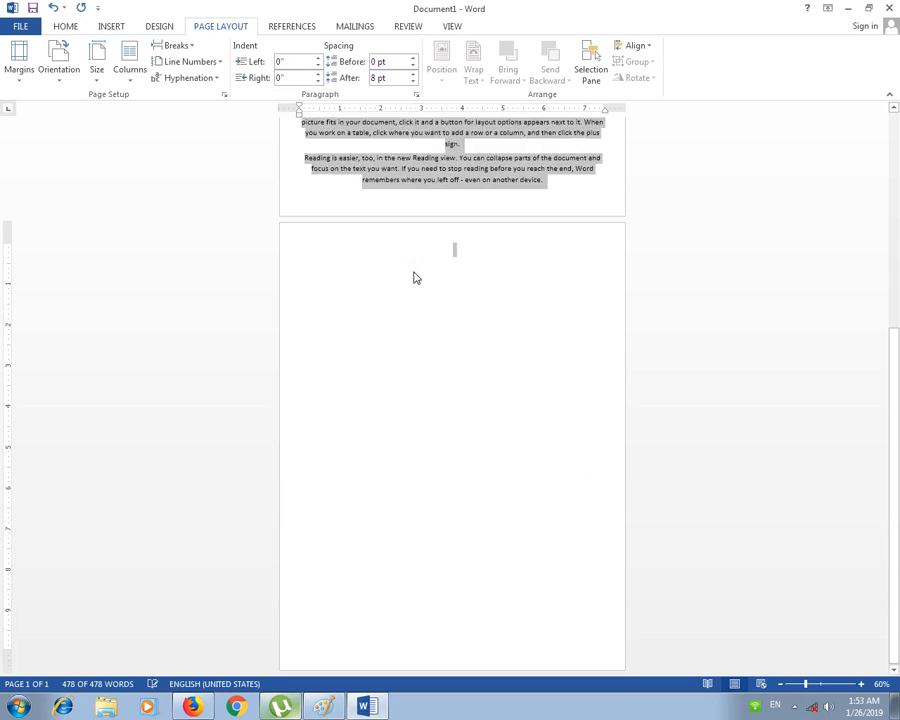
pyautogui.hotkey('ctrl', '[')
pyautogui.hotkey('ctrl', '[')
pyautogui.hotkey('ctrl', ']')
pyautogui.hotkey('ctrl', ']')
pyautogui.hotkey('ctrl', ']')
pyautogui.hotkey('ctrl', ']')
pyautogui.hotkey('ctrl', ']')
pyautogui.hotkey('ctrl', ']')
pyautogui.hotkey('ctrl', ']')
pyautogui.hotkey('ctrl', ']')
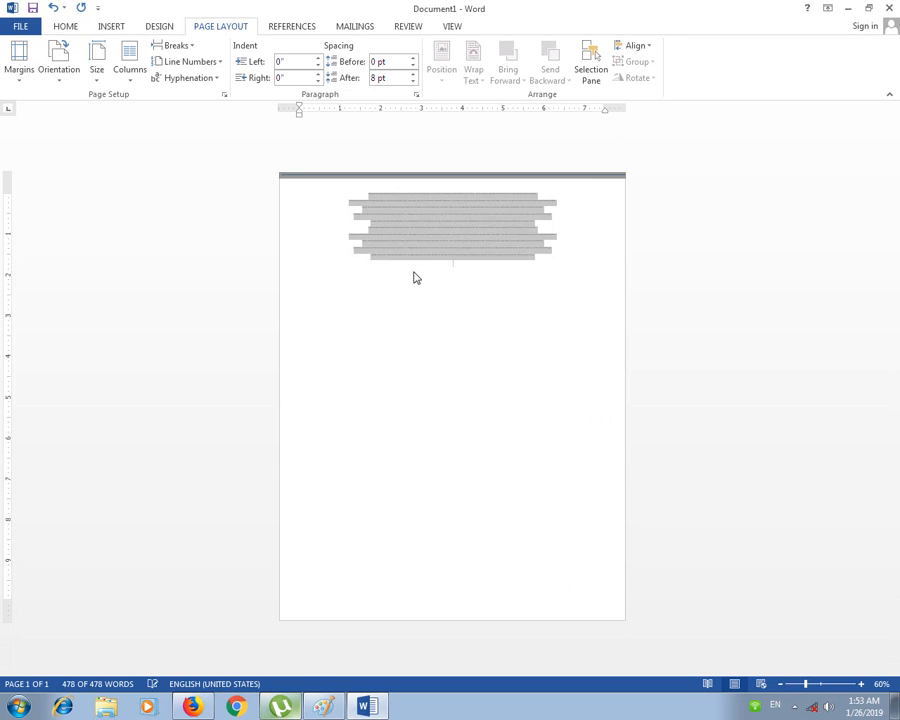
pyautogui.hotkey('ctrl', ']')
pyautogui.hotkey('ctrl', ']')
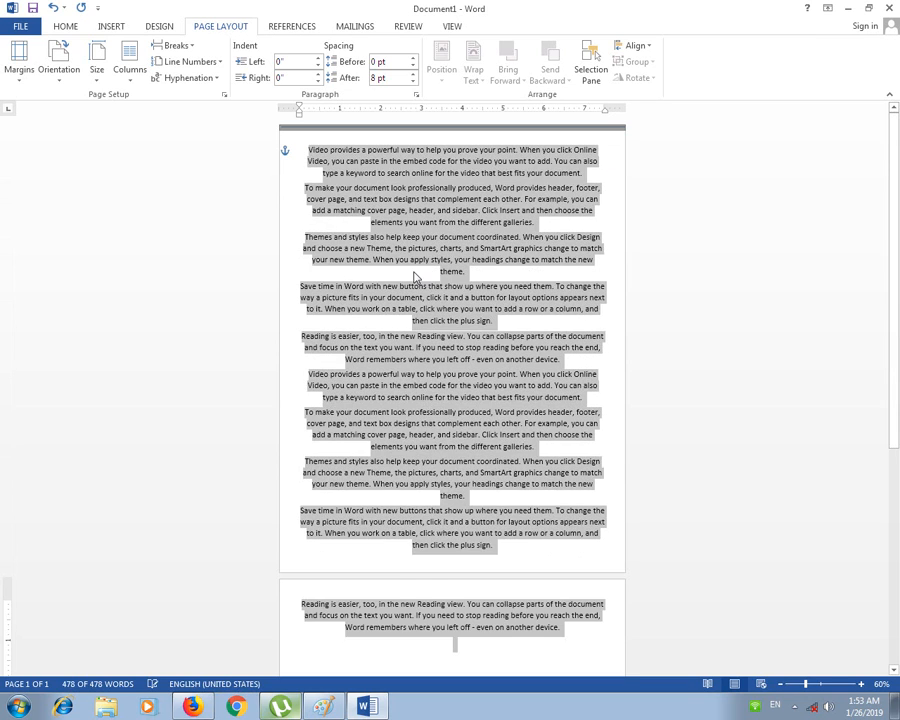
pyautogui.click(413, 318)
pyautogui.scroll(-1, 438, 394)
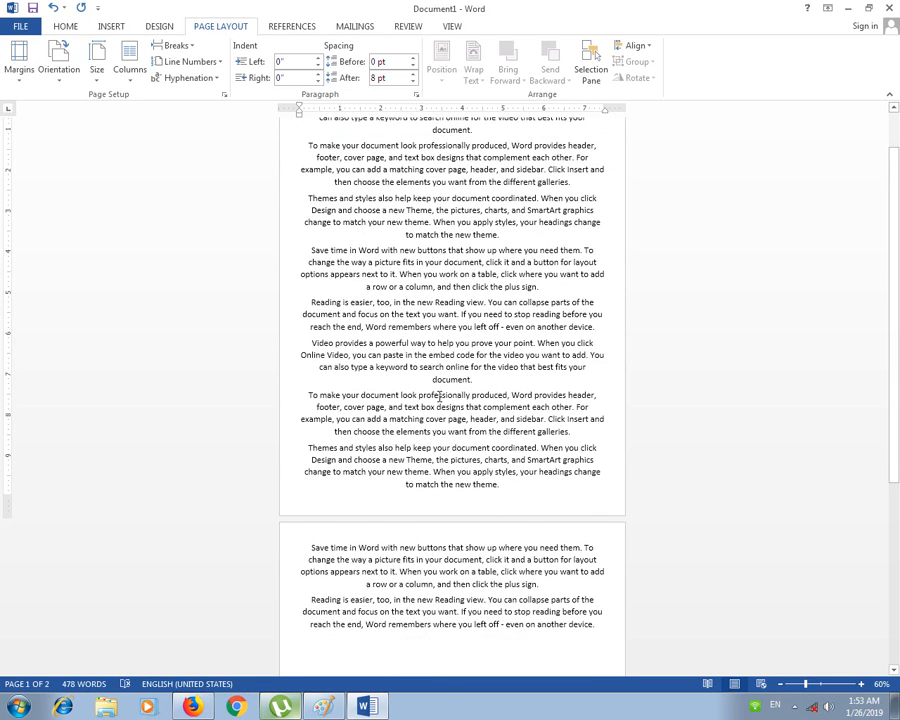
pyautogui.click(97, 60)
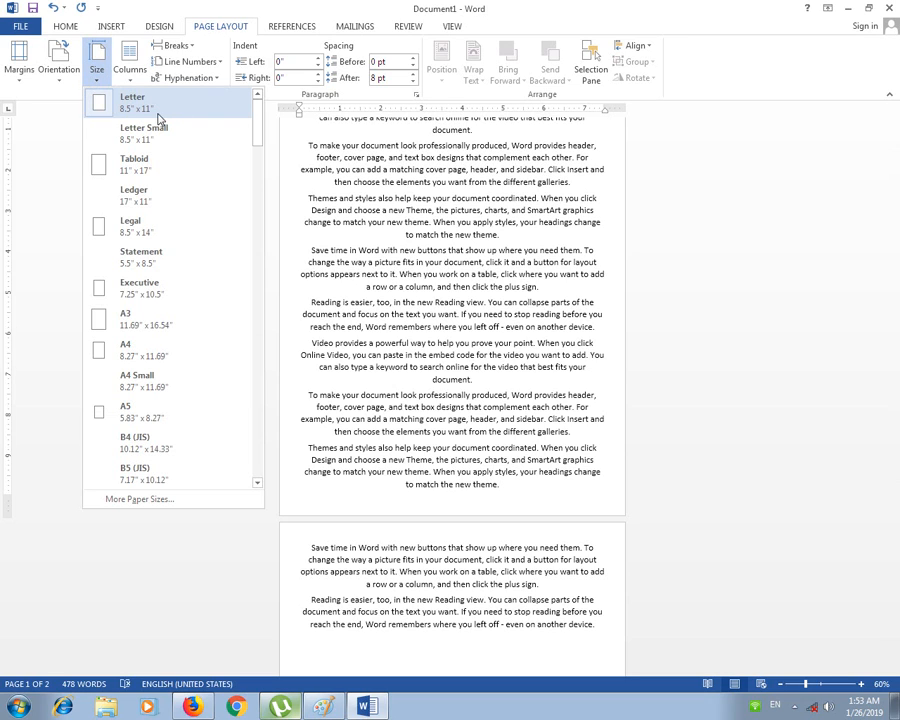
# Step: Left-align all the sample paragraphs in the document
pyautogui.click(347, 262)
pyautogui.click(401, 572)
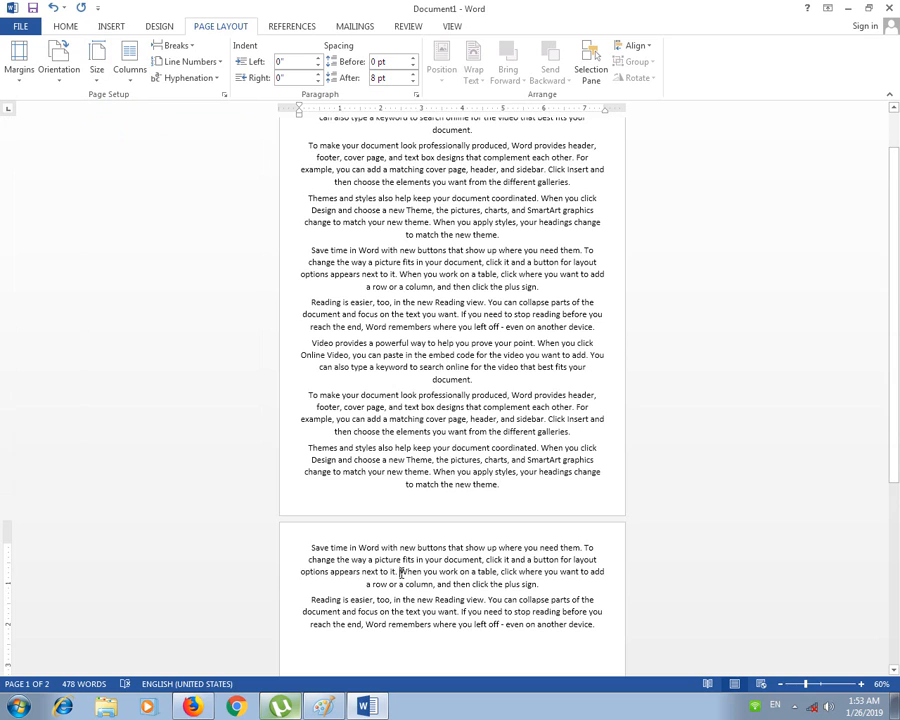
pyautogui.hotkey('ctrl', 'a')
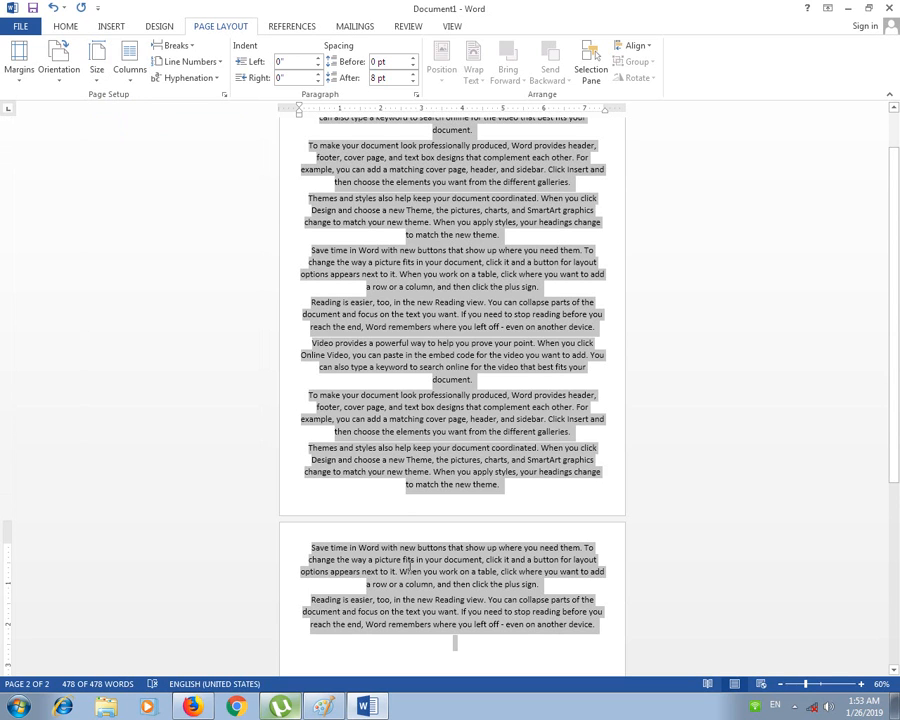
pyautogui.hotkey('ctrl', 'l')
pyautogui.click(409, 567)
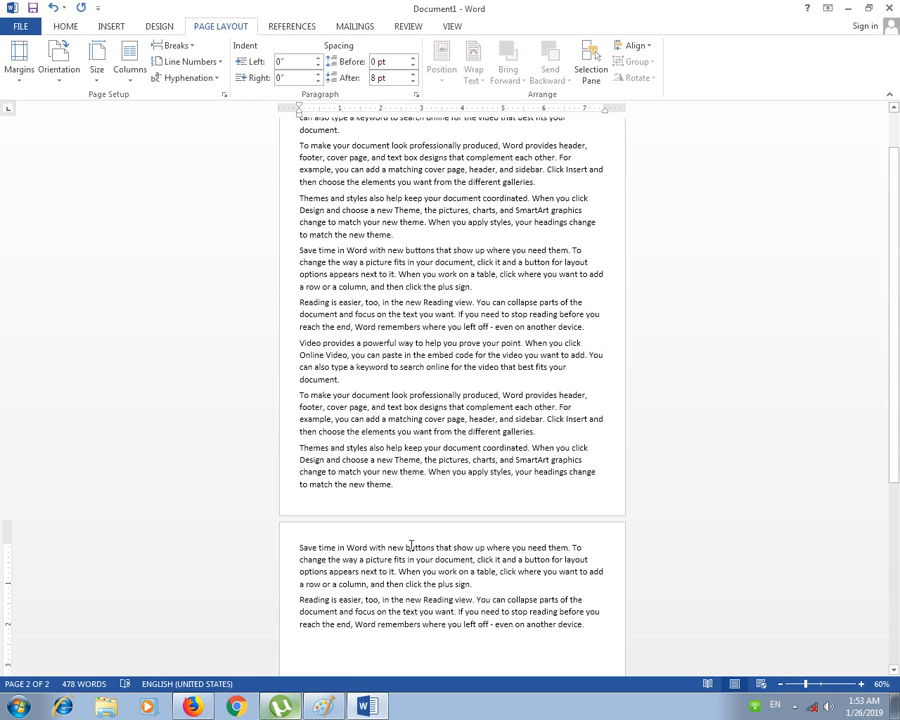
# Step: Delete the last sample paragraph on page two
pyautogui.click(409, 447)
pyautogui.moveTo(573, 630); pyautogui.dragTo(304, 600)
pyautogui.press('Delete')
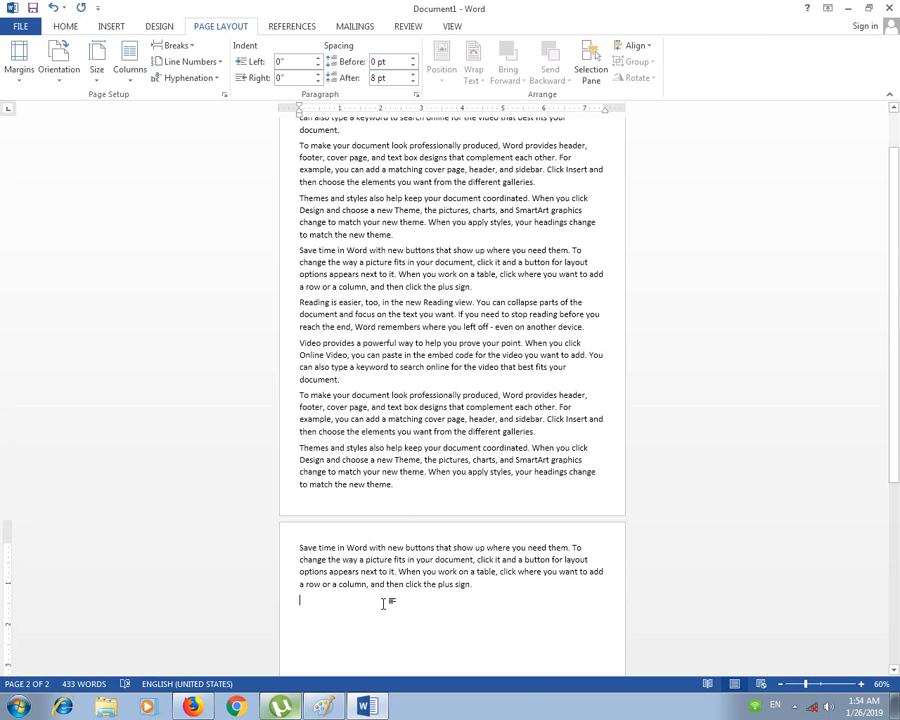
# Step: Look over the margin presets and page-two text without changing anything
pyautogui.click(19, 62)
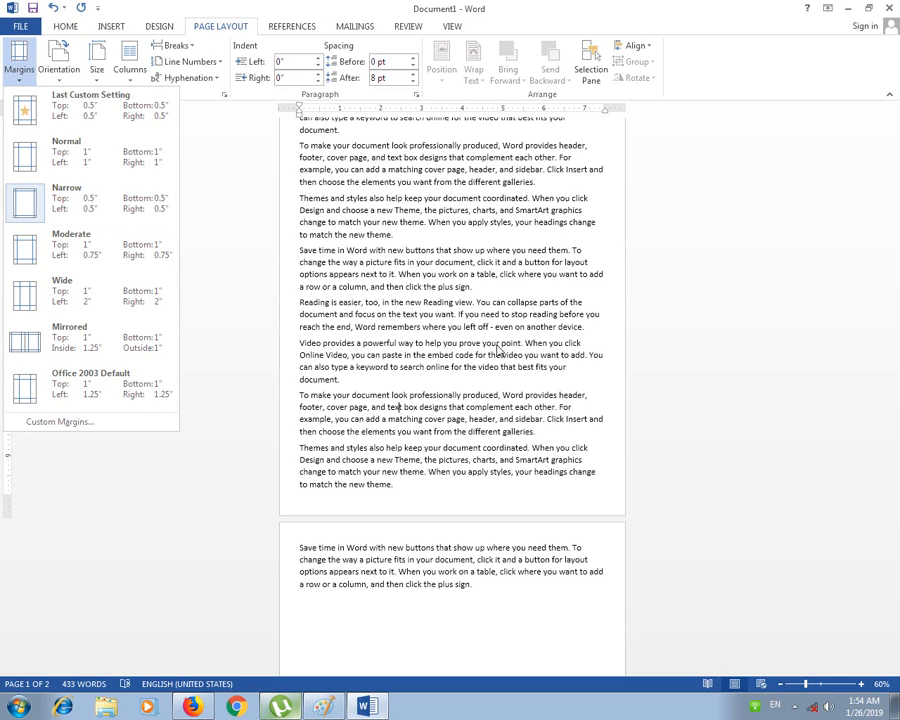
pyautogui.click(481, 418)
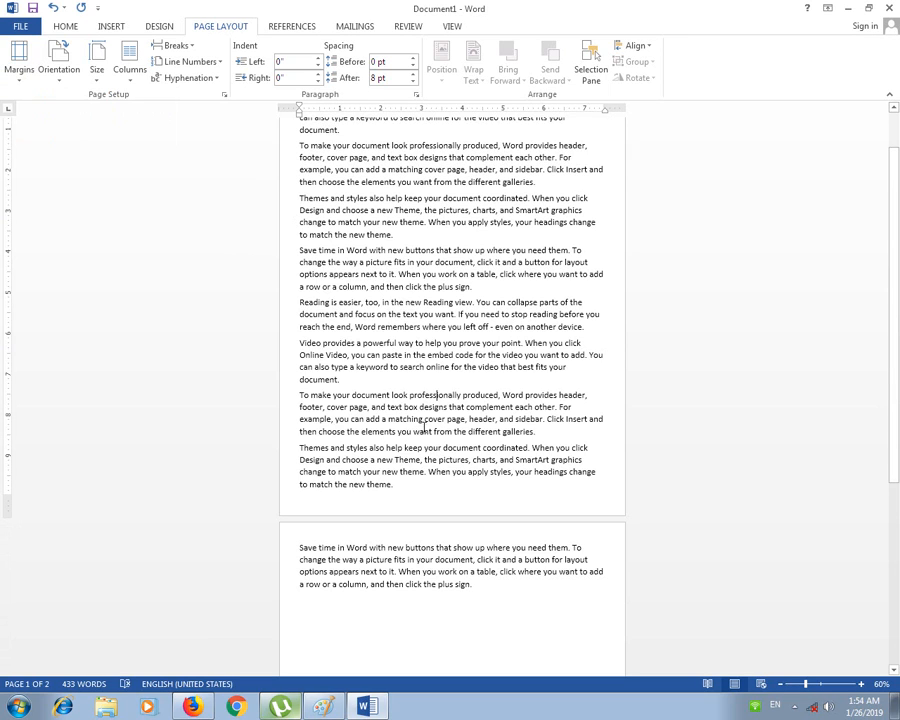
pyautogui.moveTo(490, 591); pyautogui.dragTo(384, 546)
pyautogui.click(364, 409)
pyautogui.scroll(1, 409, 496)
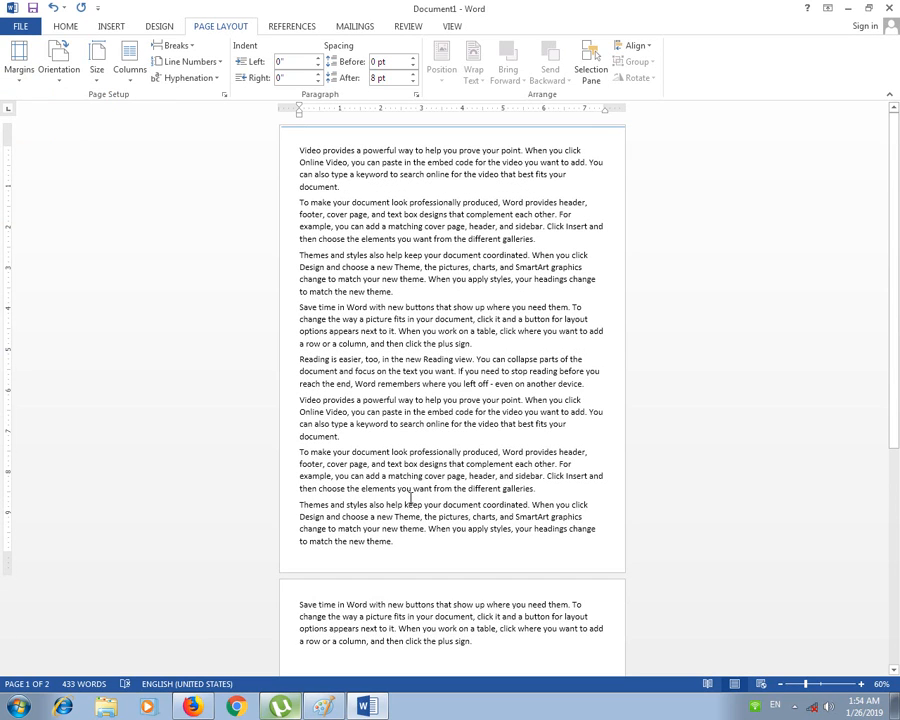
pyautogui.scroll(-1, 407, 482)
pyautogui.click(94, 64)
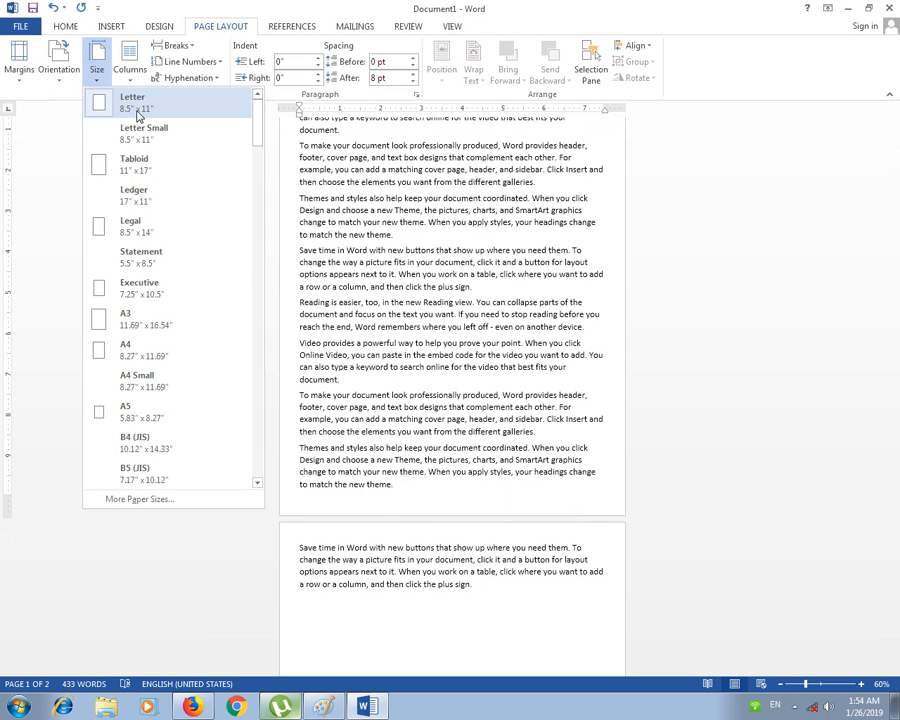
# Step: Make the page Legal size and paste the closing passage after the plus sign
pyautogui.click(166, 235)
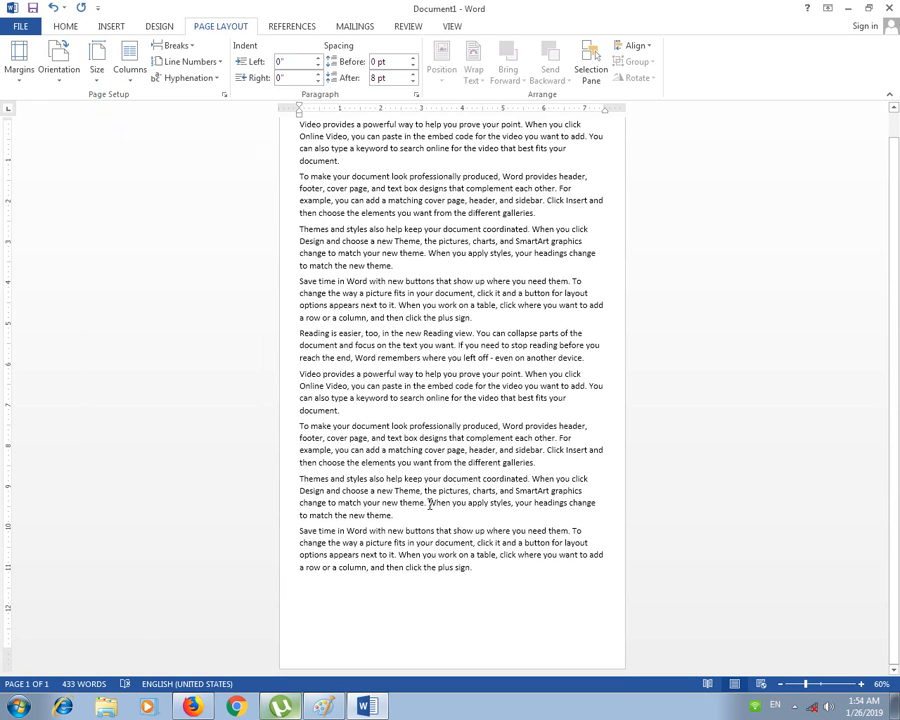
pyautogui.scroll(-1, 420, 547)
pyautogui.moveTo(484, 577); pyautogui.dragTo(390, 511)
pyautogui.hotkey('ctrl', 'c')
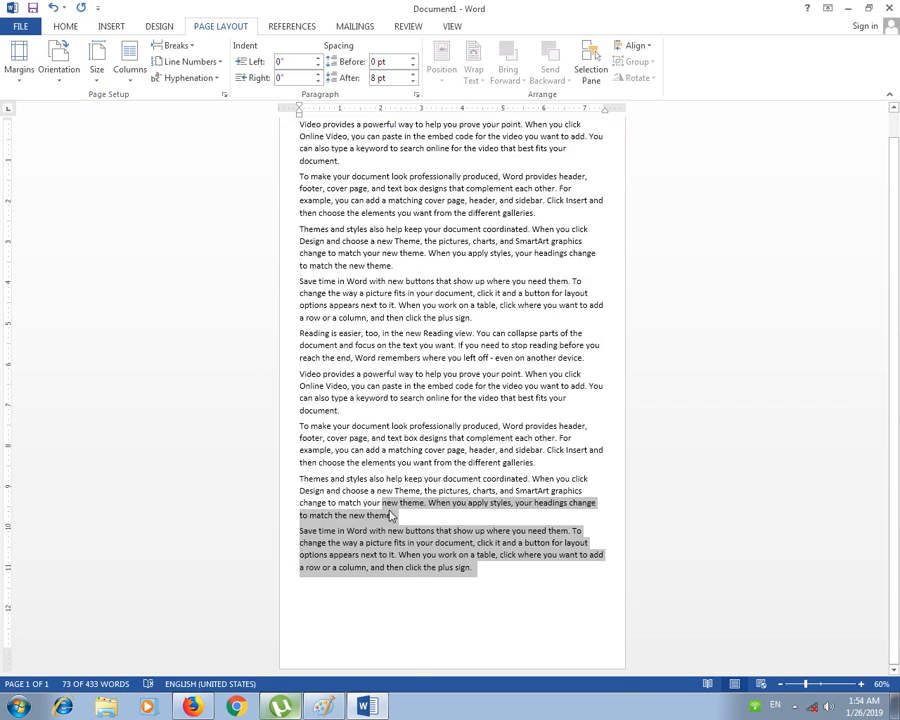
pyautogui.click(478, 570)
pyautogui.hotkey('ctrl', 'v')
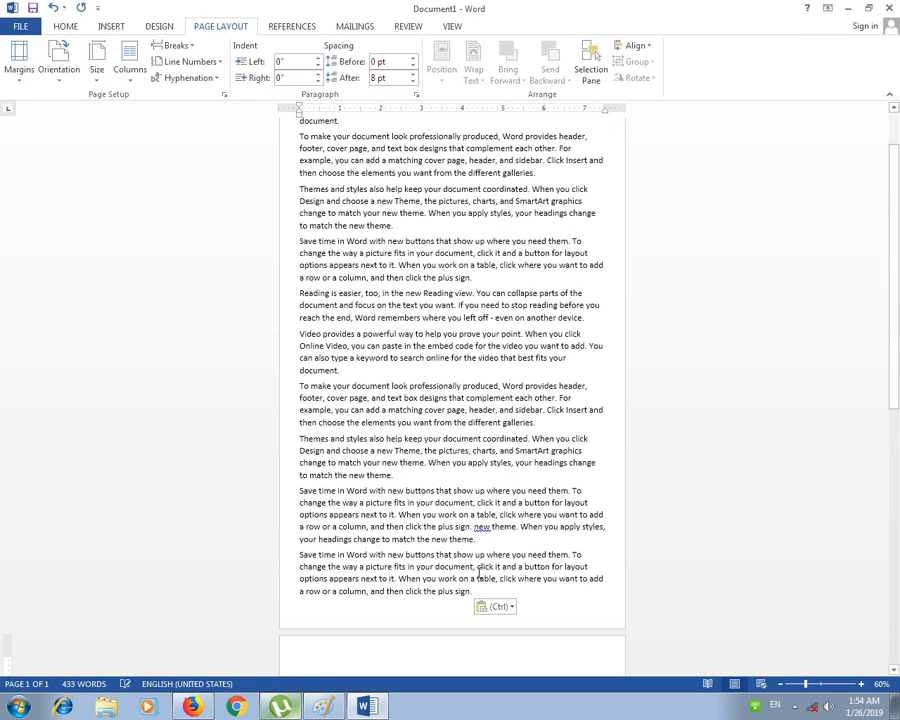
# Step: Copy the closing passage and paste another copy onto the next page
pyautogui.moveTo(468, 592); pyautogui.dragTo(318, 541)
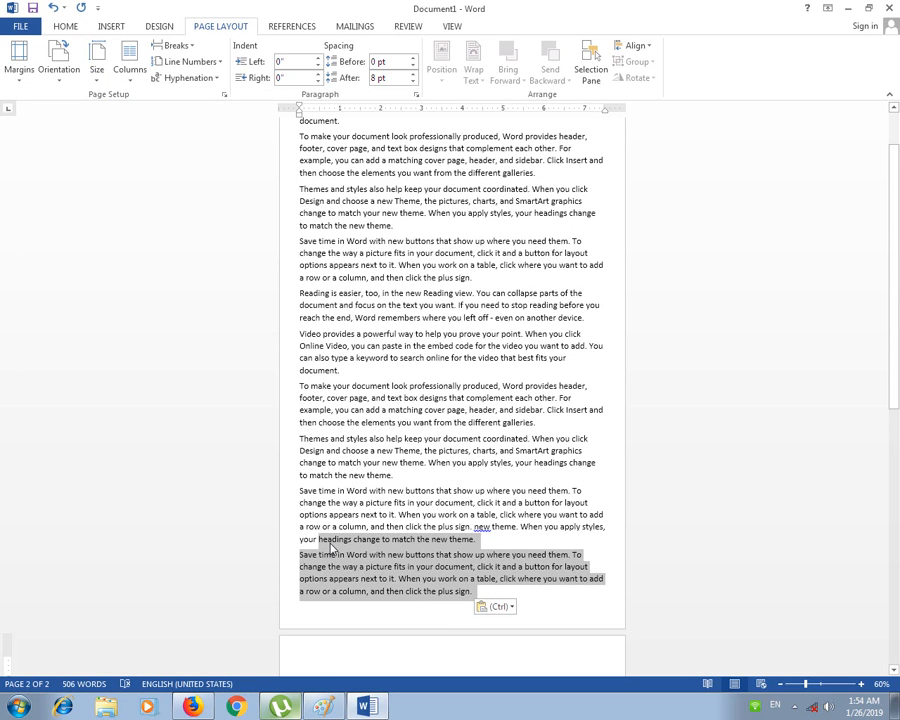
pyautogui.scroll(-1, 345, 562)
pyautogui.hotkey('ctrl', 'c')
pyautogui.click(378, 652)
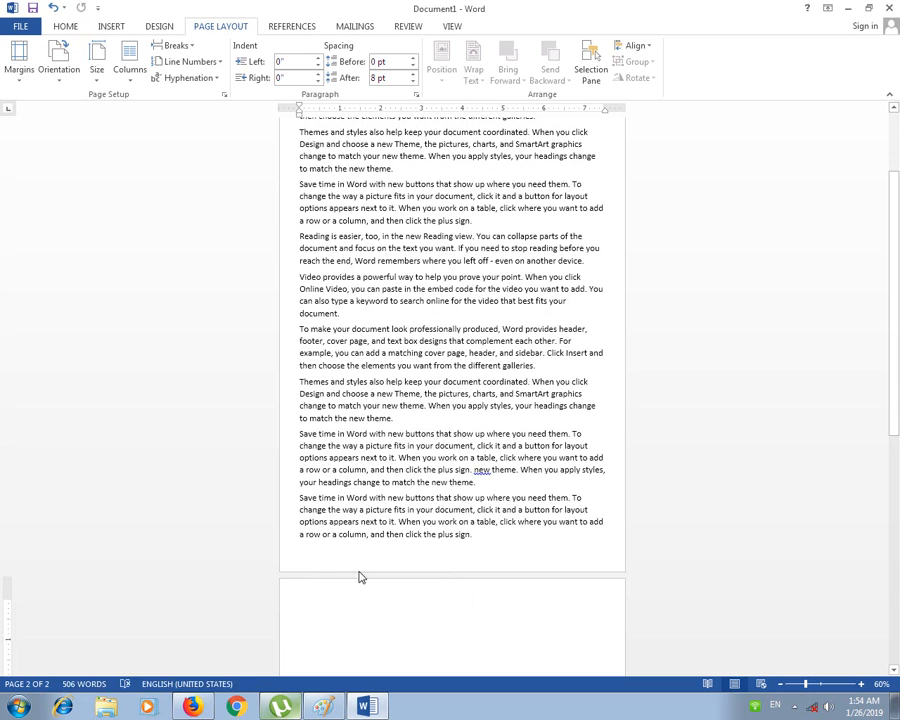
pyautogui.hotkey('ctrl', 'v')
pyautogui.scroll(1, 366, 524)
pyautogui.scroll(1, 366, 308)
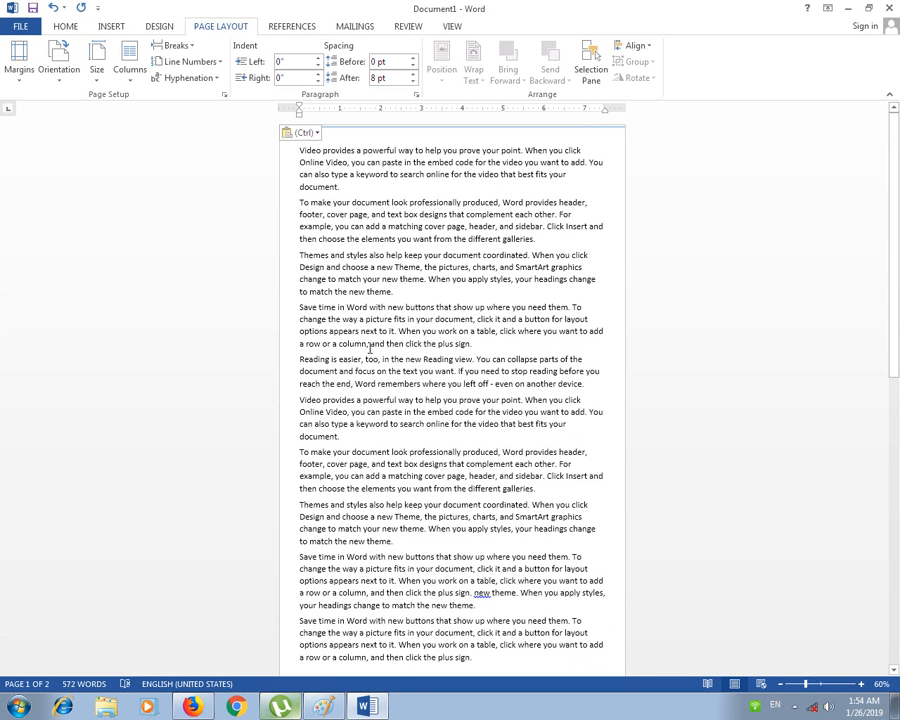
pyautogui.scroll(-1, 377, 522)
pyautogui.scroll(-3, 476, 650)
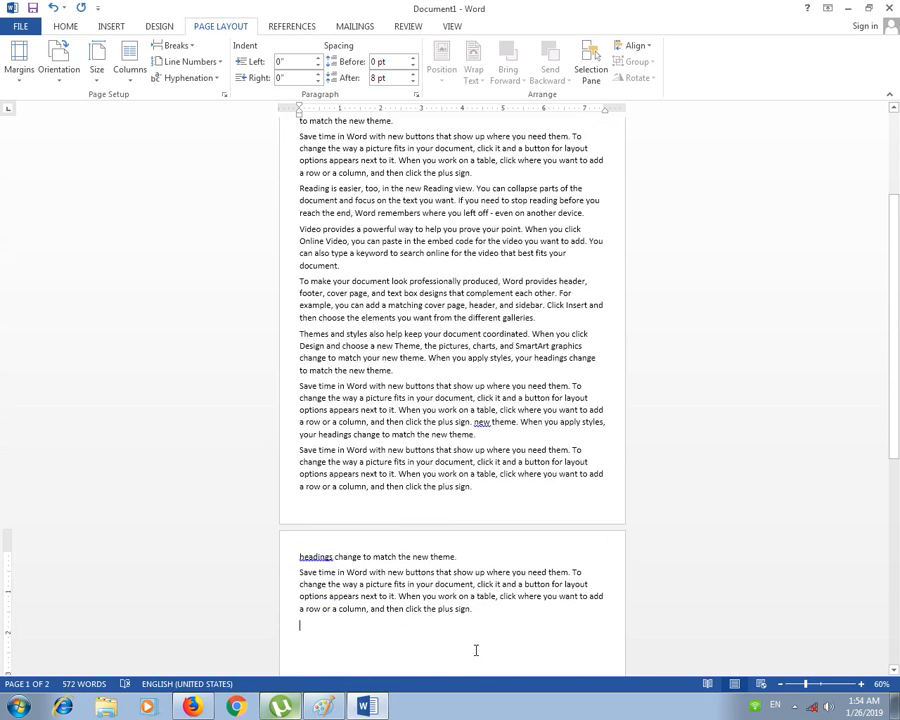
pyautogui.click(397, 317)
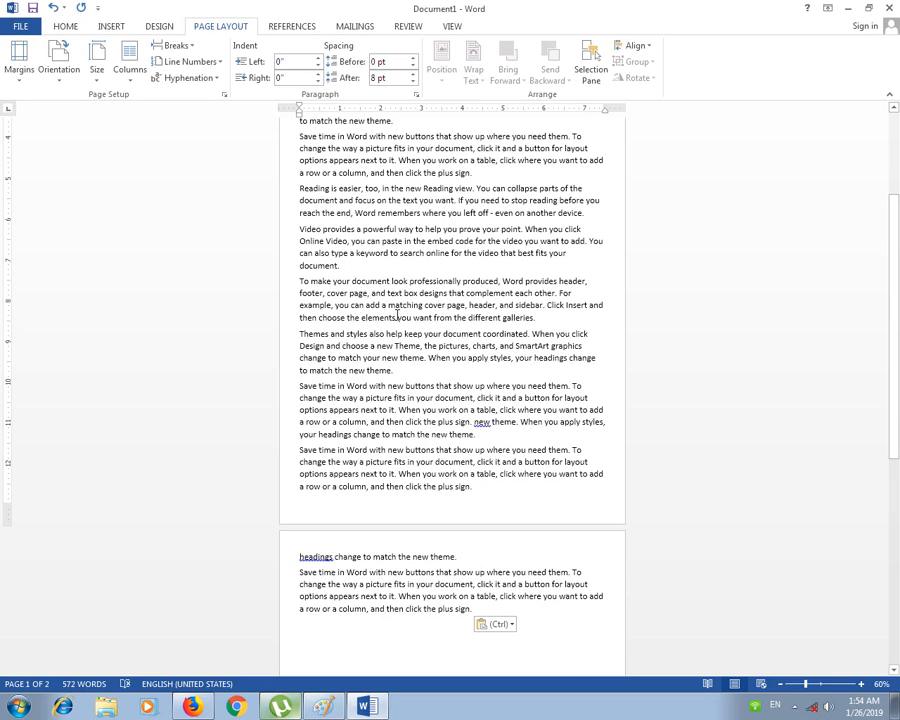
pyautogui.click(97, 60)
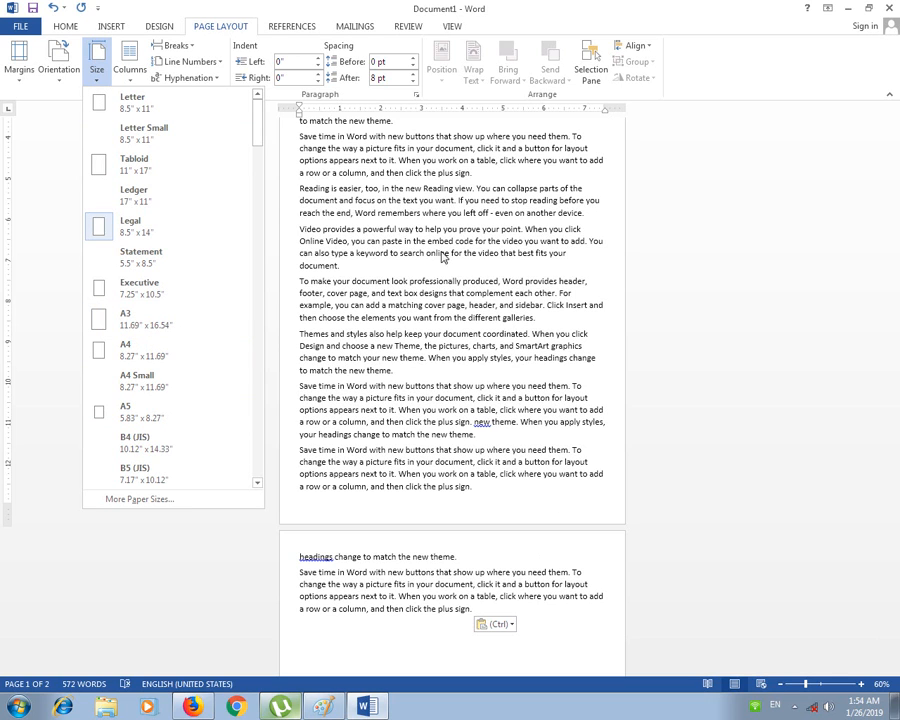
pyautogui.click(165, 328)
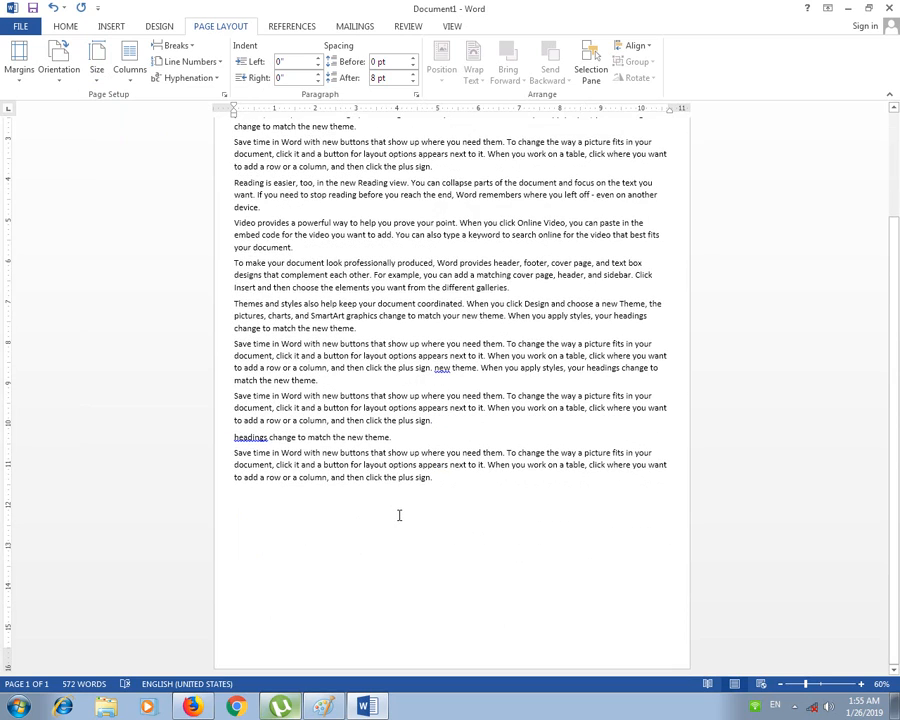
pyautogui.keyDown('ctrl'); pyautogui.scroll(-2, 399, 515); pyautogui.keyUp('ctrl')
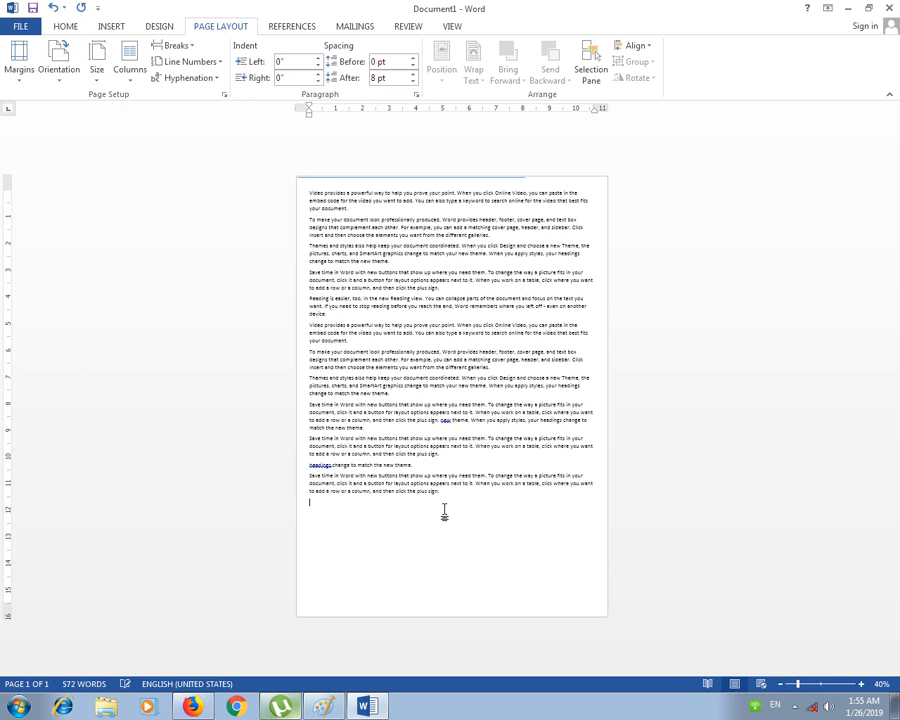
pyautogui.click(97, 65)
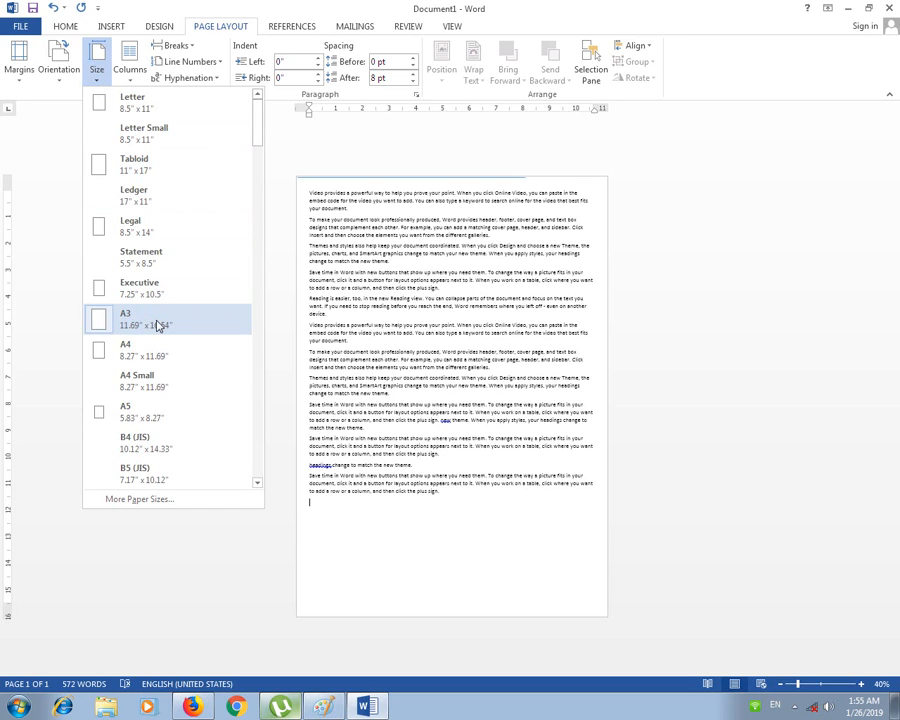
pyautogui.click(458, 338)
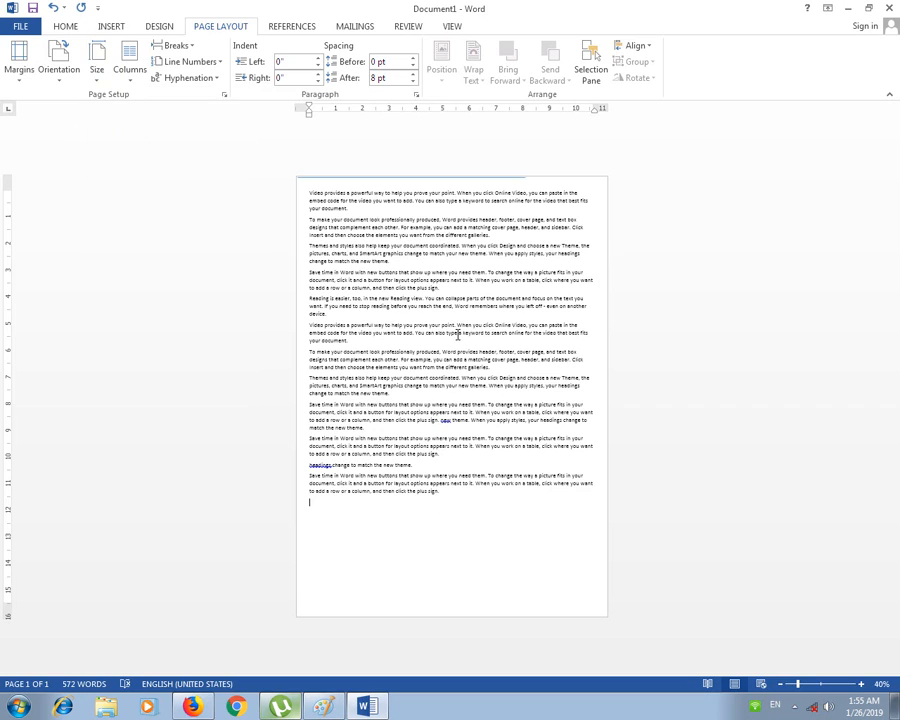
pyautogui.click(97, 75)
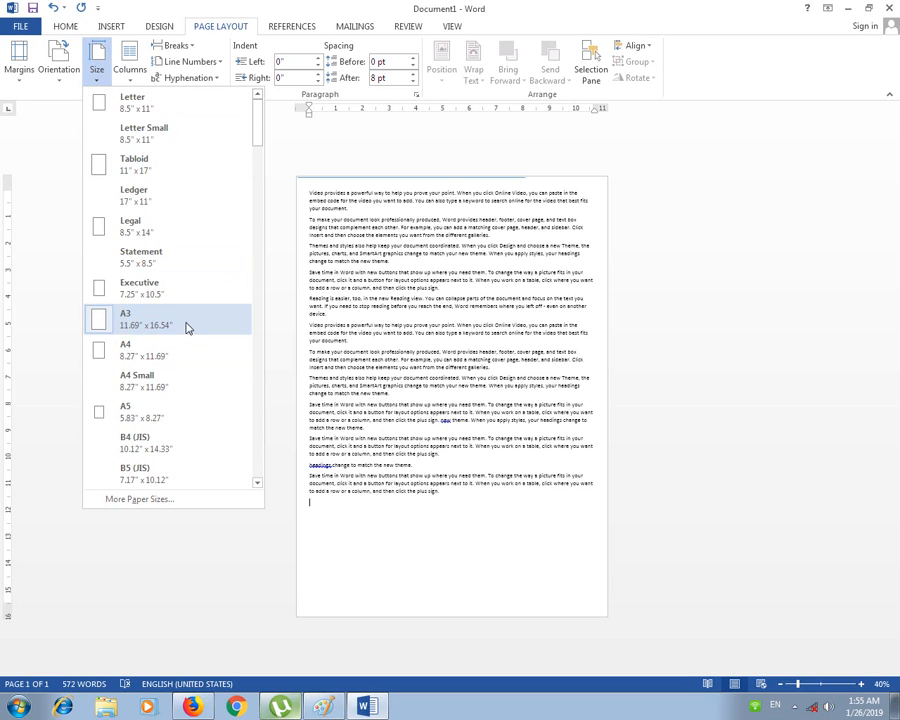
pyautogui.click(396, 307)
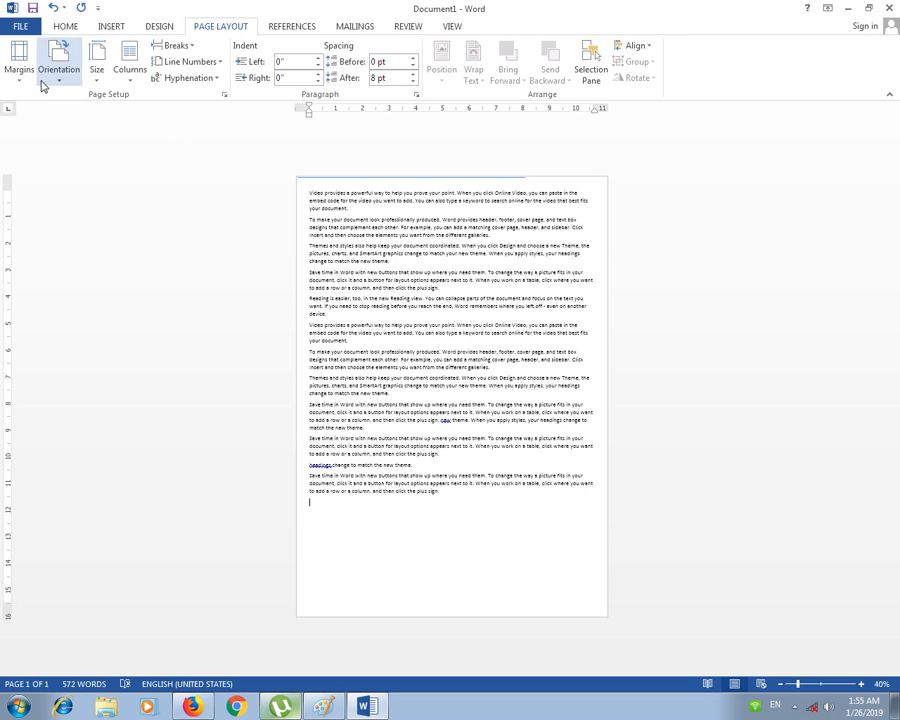
pyautogui.click(30, 27)
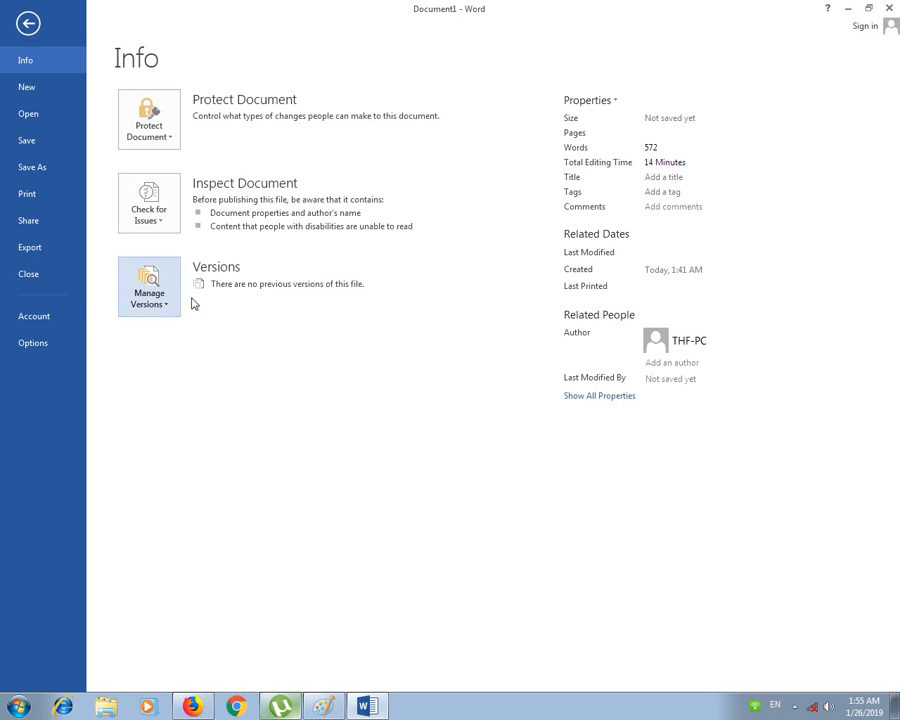
# Step: Save a PDF copy of the document to the Desktop under its suggested name, then leave Backstage
pyautogui.click(43, 147)
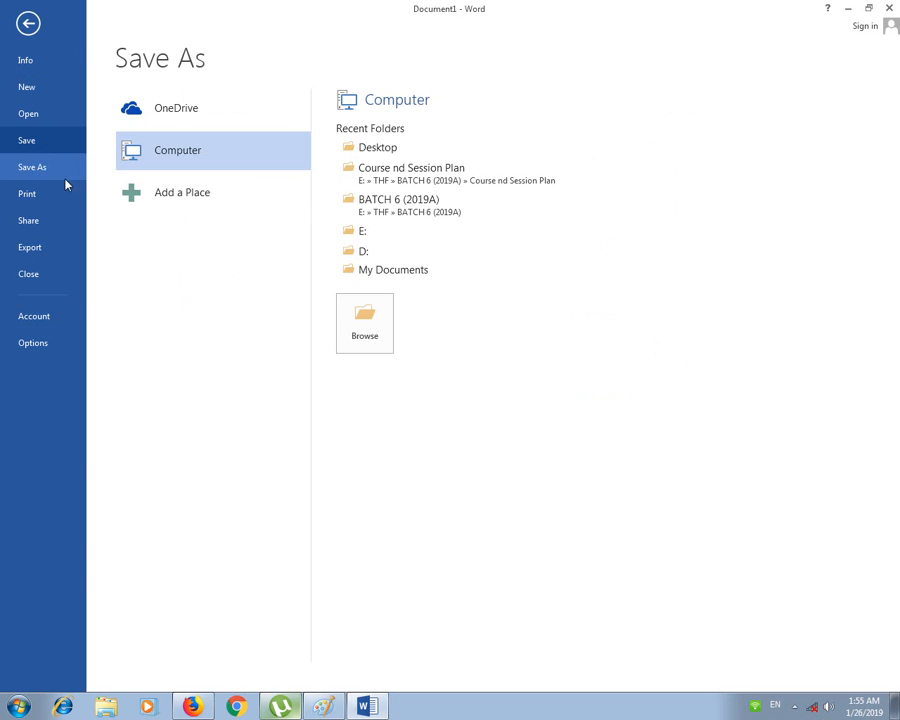
pyautogui.click(363, 322)
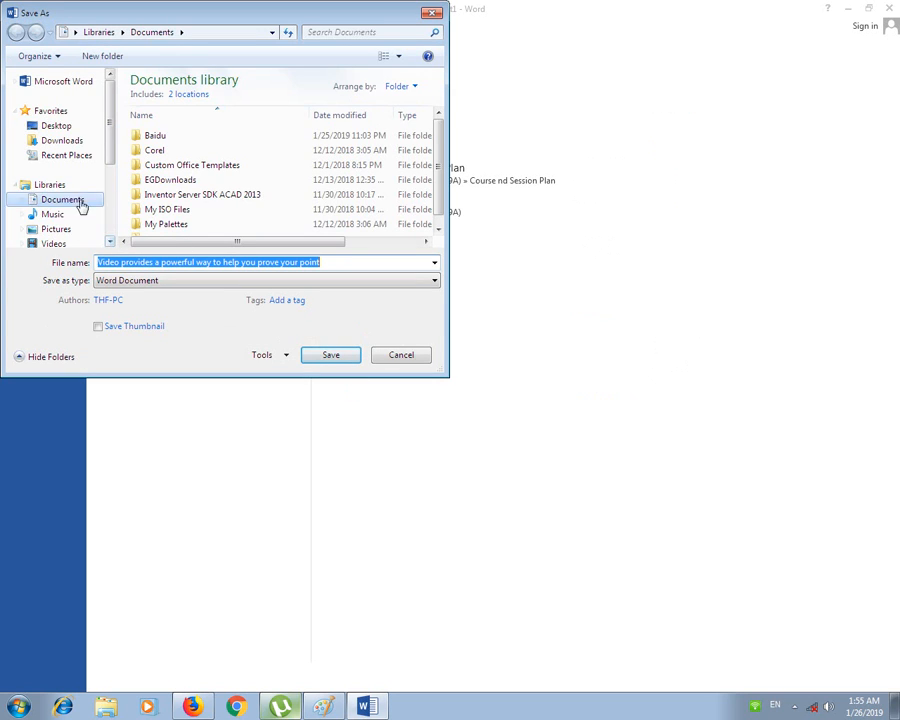
pyautogui.click(58, 127)
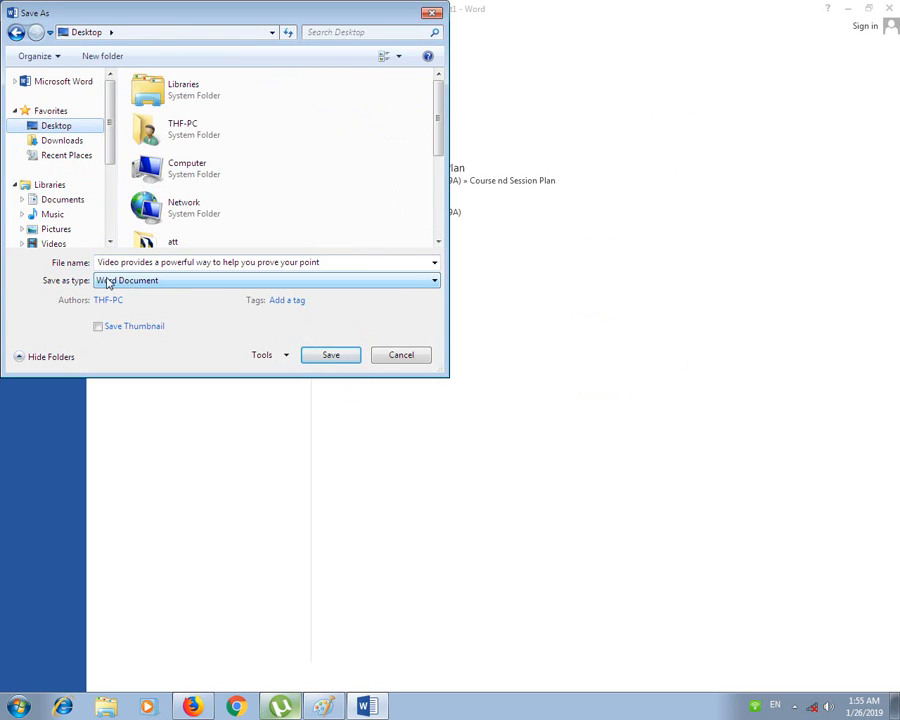
pyautogui.click(141, 282)
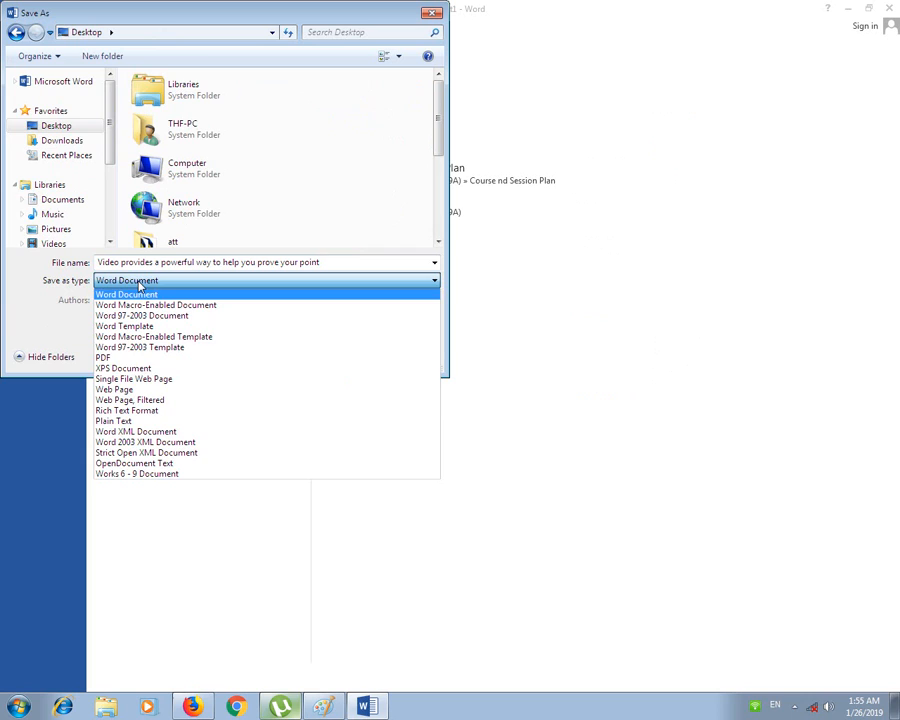
pyautogui.click(130, 358)
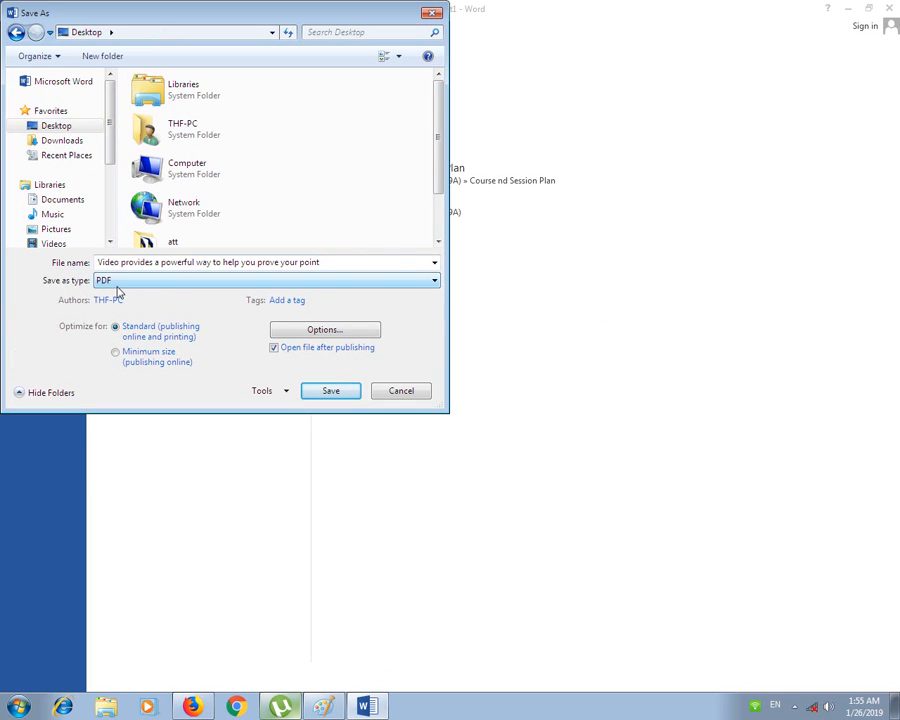
pyautogui.click(340, 394)
pyautogui.click(395, 396)
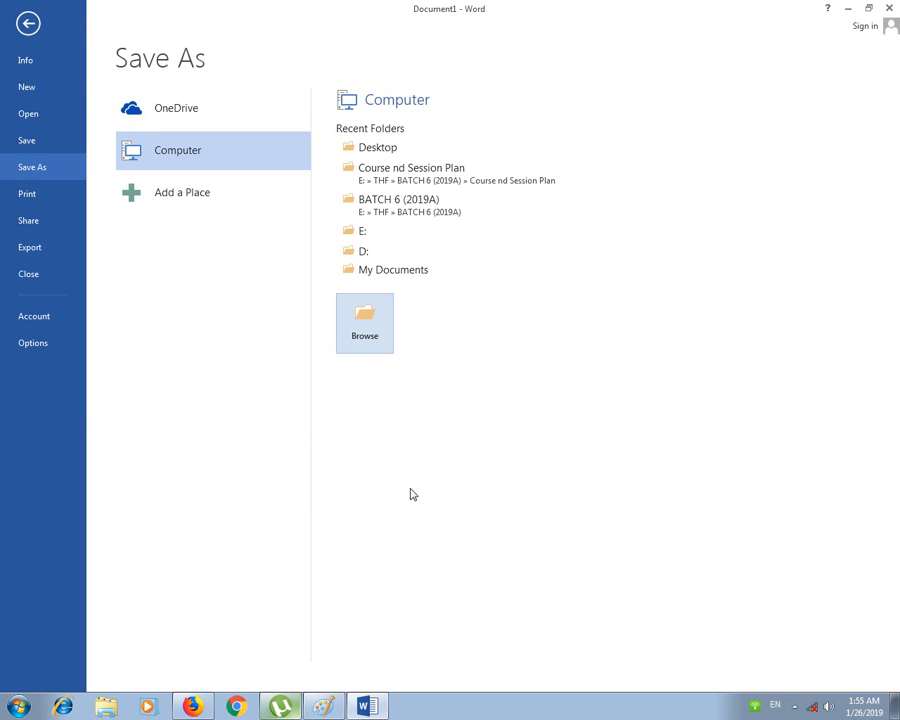
pyautogui.press('Escape')
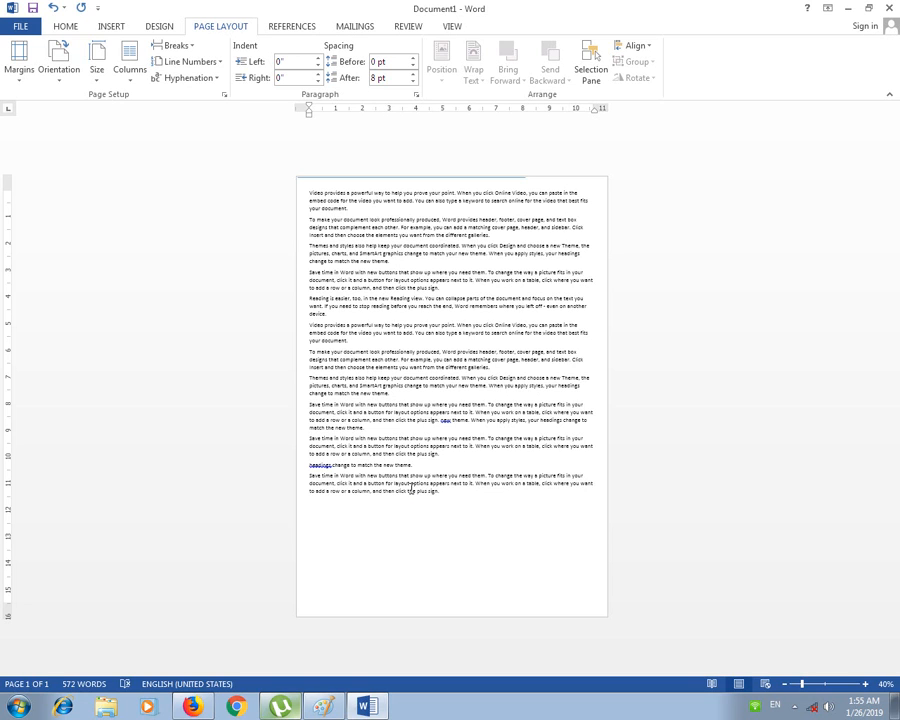
pyautogui.scroll(1, 410, 488)
# Step: Zoom the view to 60% and scroll to the top of the page
pyautogui.scroll(1, 390, 465)
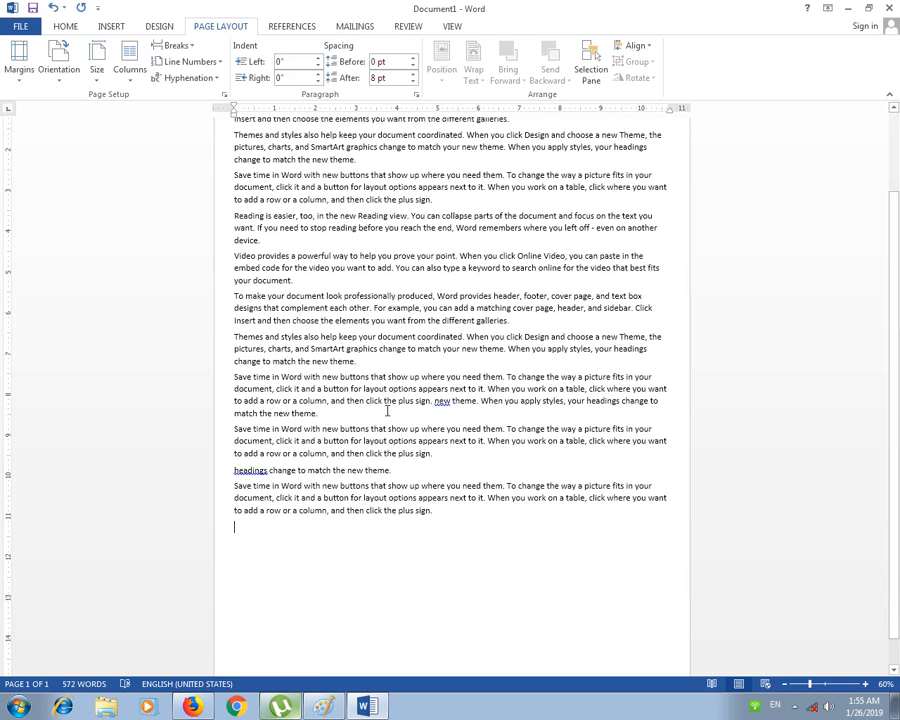
pyautogui.scroll(3, 387, 430)
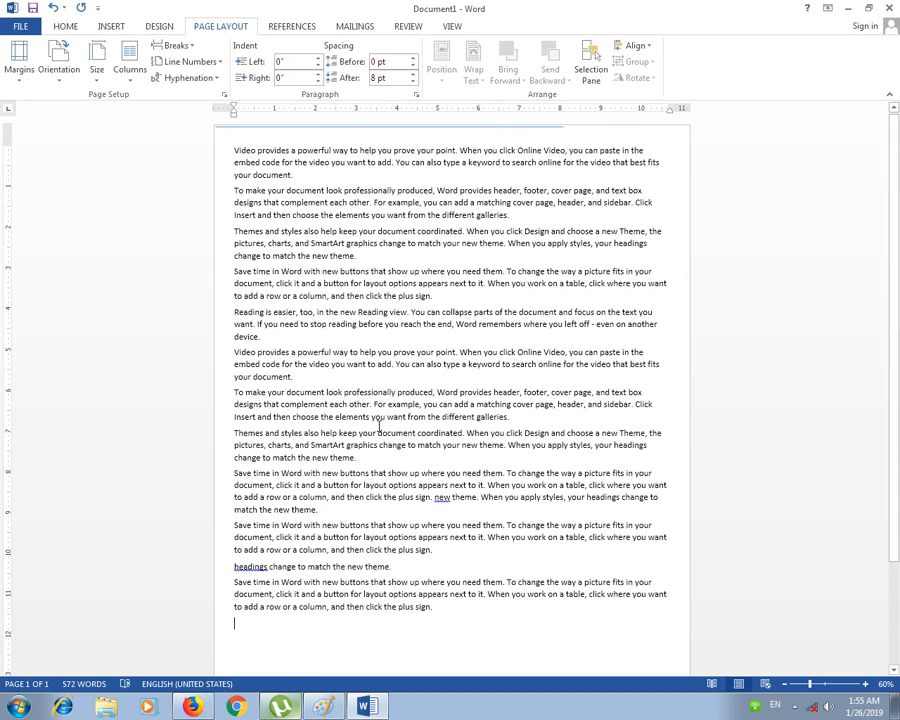
pyautogui.scroll(-1, 379, 425)
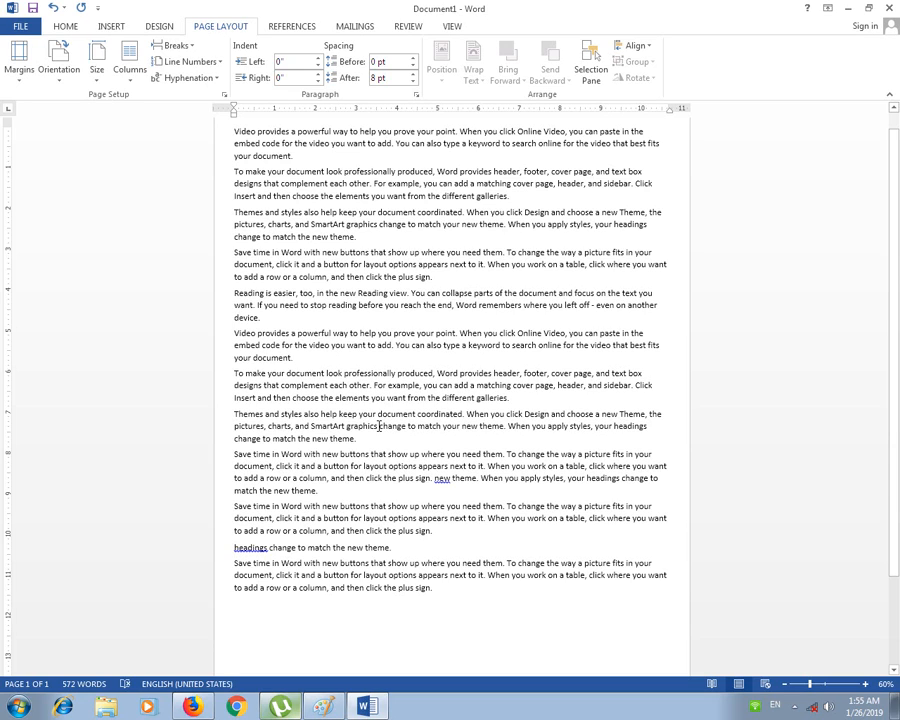
pyautogui.click(97, 62)
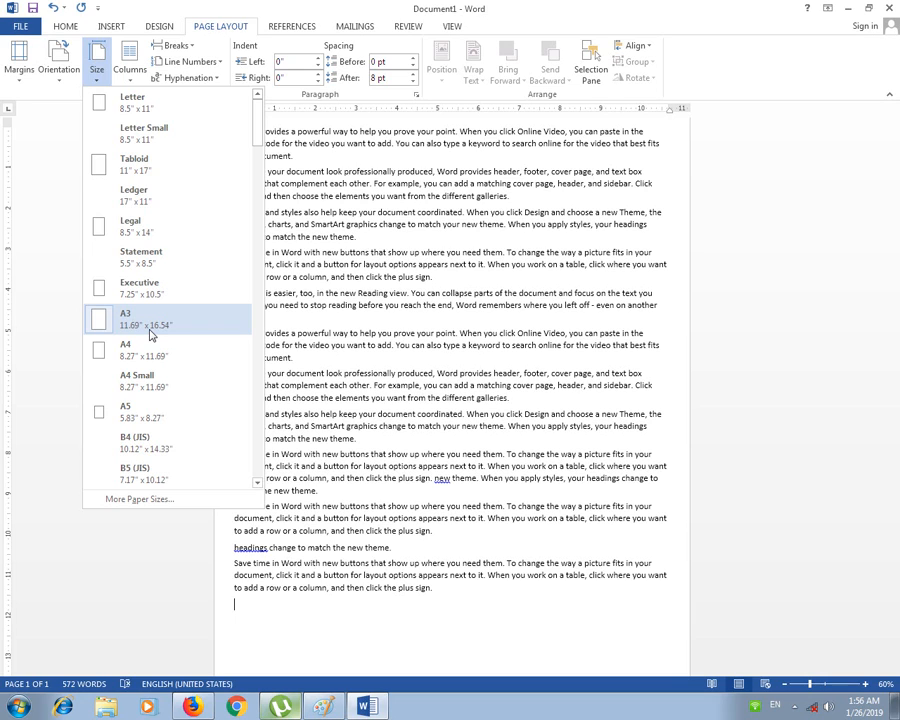
# Step: In Page Setup's paper settings, keep A3 and set the page width to 11.2 inches
pyautogui.click(158, 500)
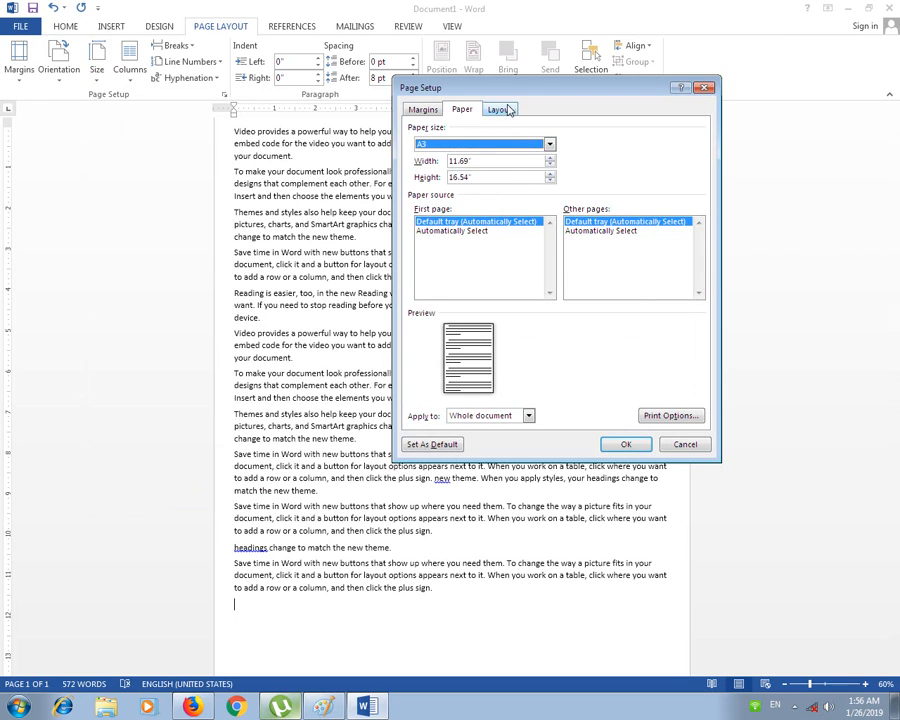
pyautogui.moveTo(545, 88); pyautogui.dragTo(370, 78)
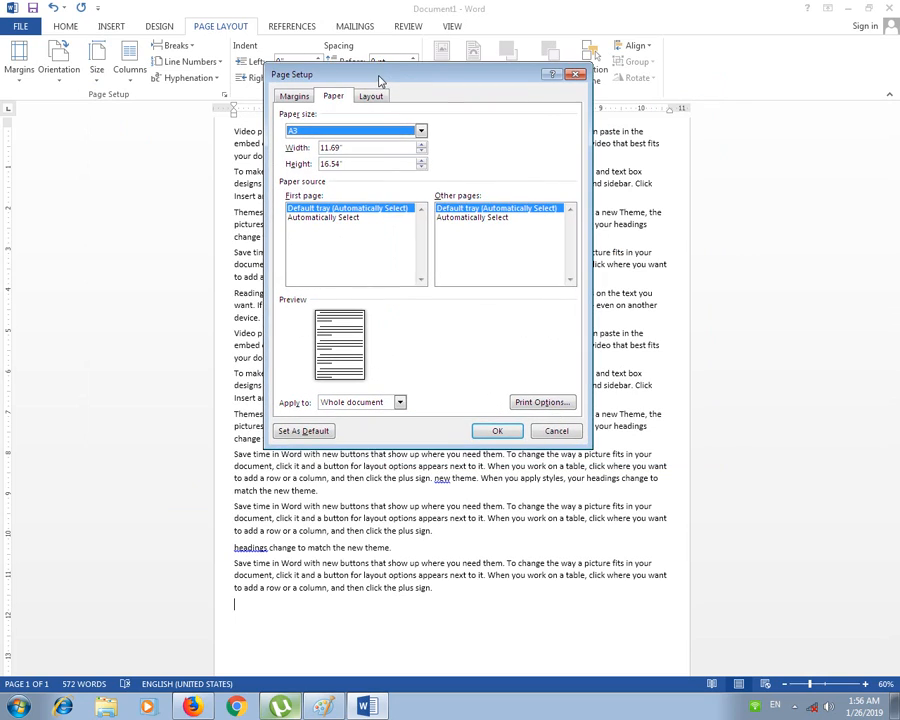
pyautogui.click(421, 132)
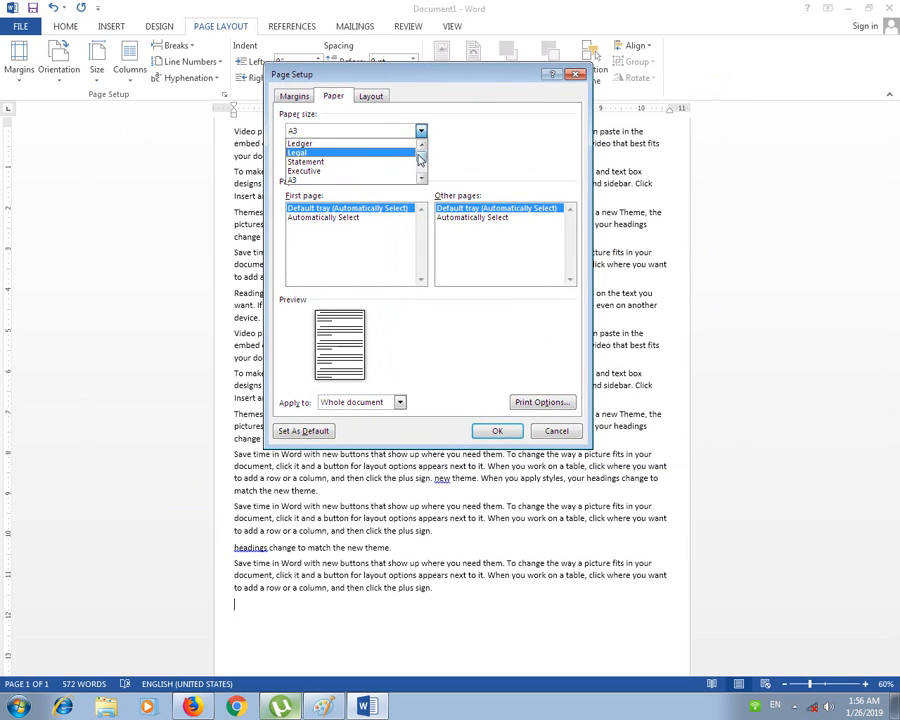
pyautogui.click(366, 133)
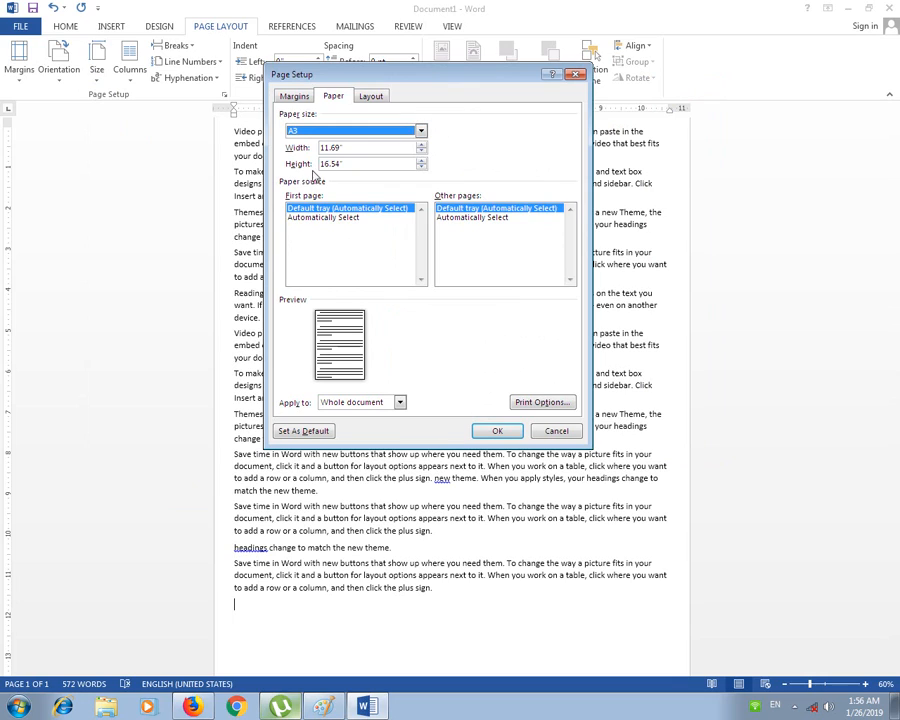
pyautogui.click(421, 146)
pyautogui.click(421, 146)
pyautogui.click(421, 146)
pyautogui.click(421, 146)
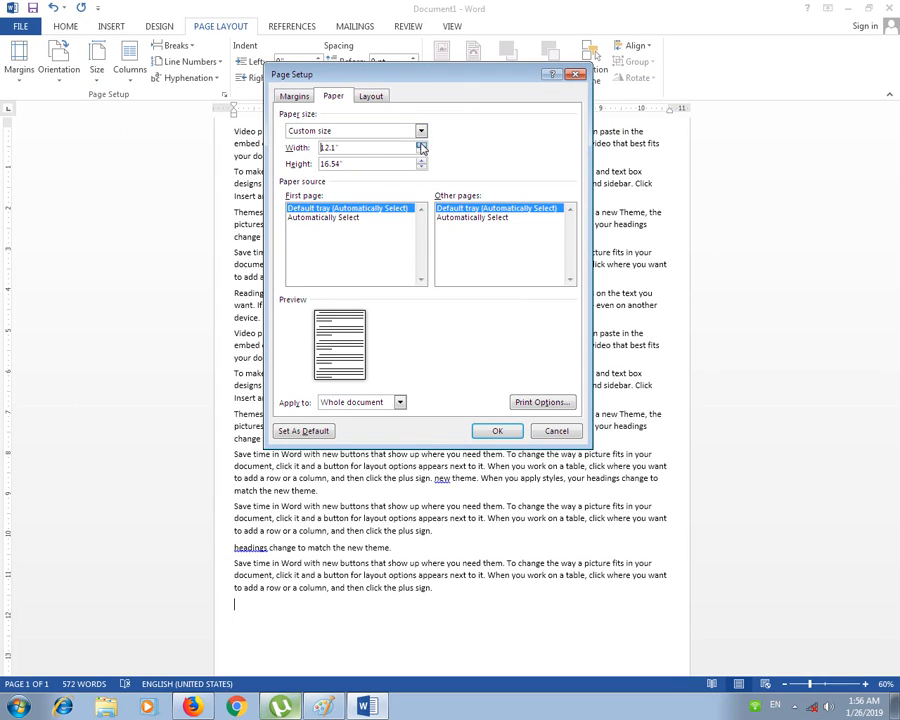
pyautogui.click(422, 152)
pyautogui.click(422, 152)
pyautogui.click(422, 152)
pyautogui.click(422, 152)
pyautogui.click(422, 152)
pyautogui.click(422, 152)
pyautogui.click(422, 152)
pyautogui.click(422, 152)
# Step: Set the page height to 16.4 inches and apply it, letting Word fix the margins
pyautogui.click(421, 161)
pyautogui.click(421, 161)
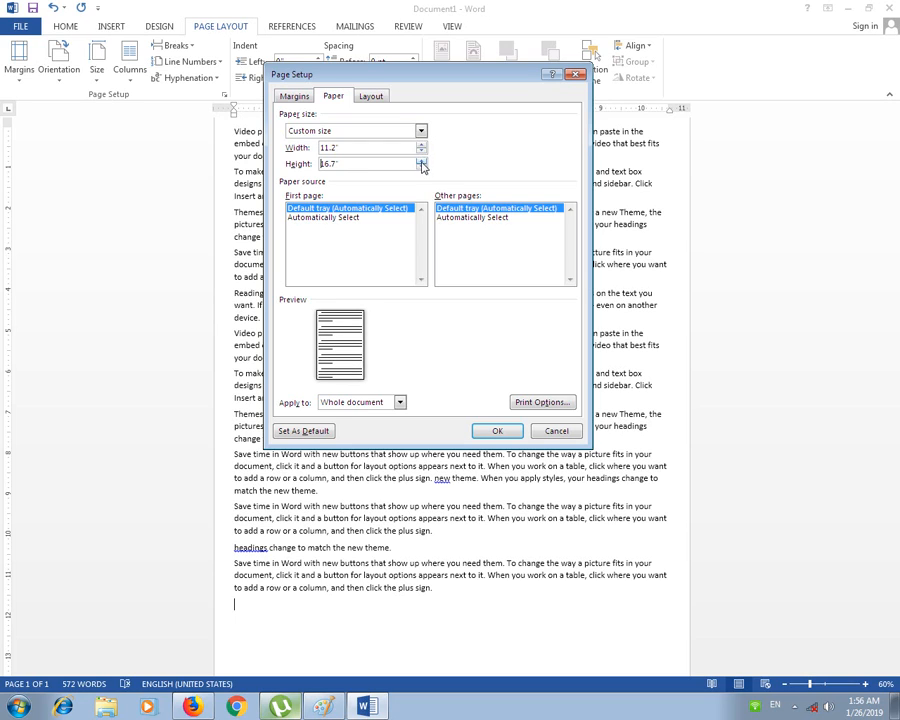
pyautogui.click(421, 161)
pyautogui.click(421, 168)
pyautogui.click(421, 168)
pyautogui.click(421, 169)
pyautogui.click(421, 169)
pyautogui.click(489, 428)
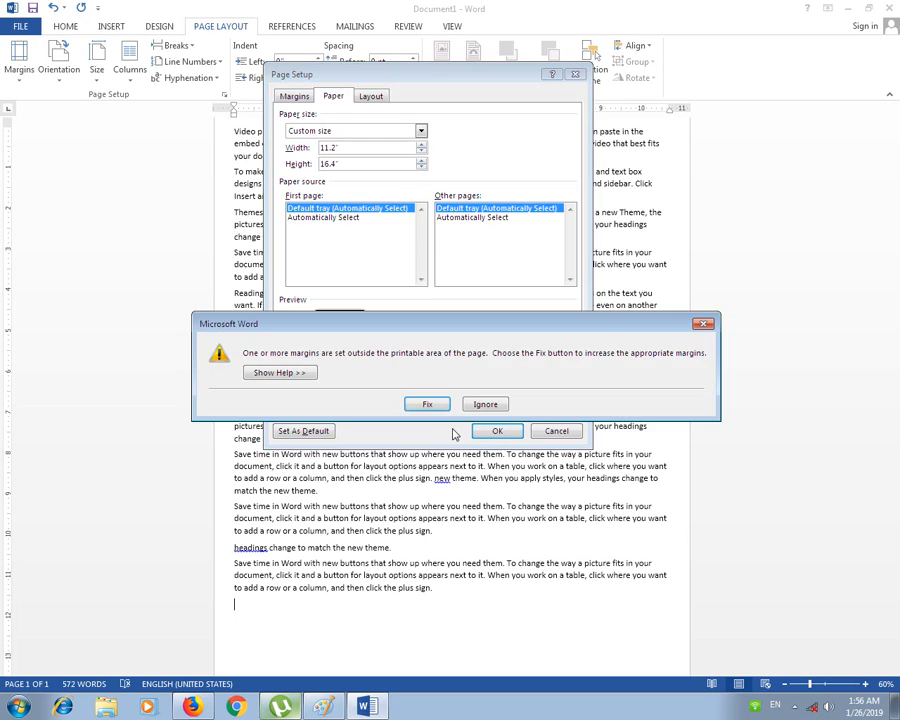
pyautogui.click(427, 400)
pyautogui.click(497, 431)
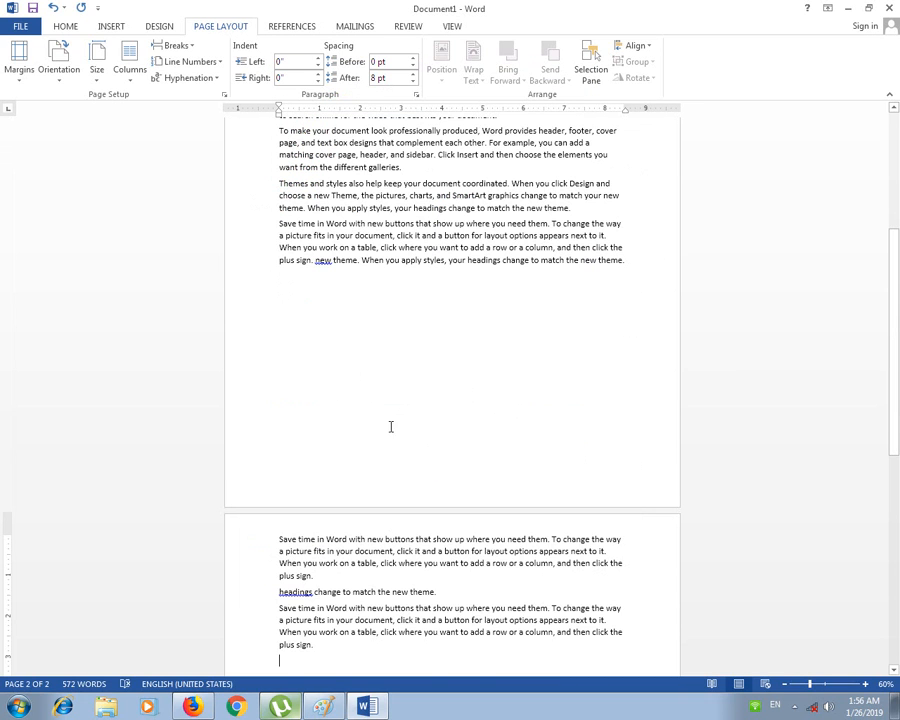
# Step: Switch the page from the custom size to Letter size
pyautogui.scroll(5, 392, 426)
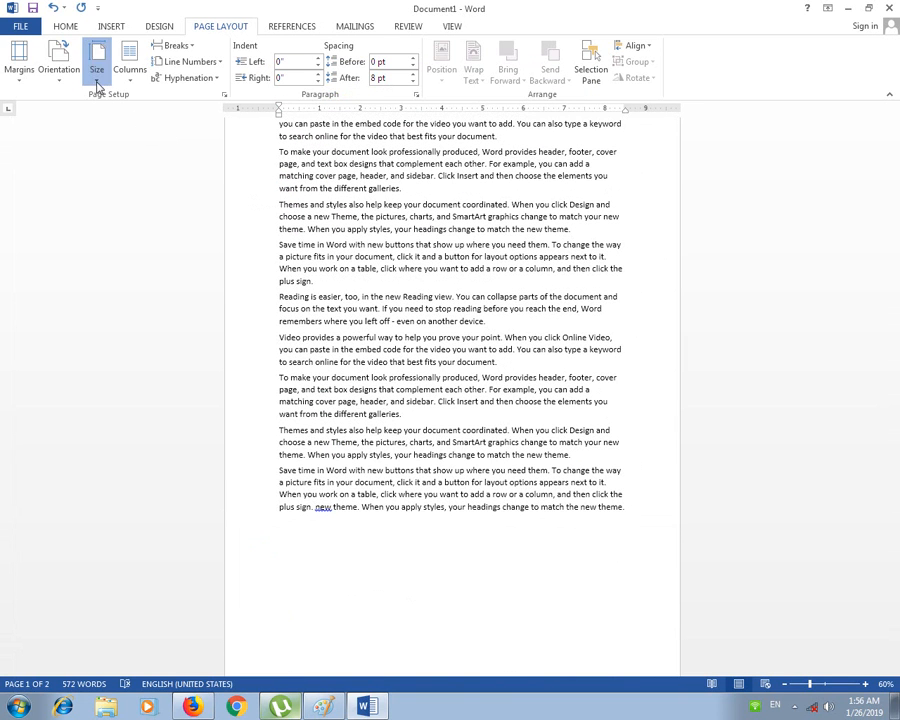
pyautogui.click(96, 58)
pyautogui.scroll(-1, 171, 124)
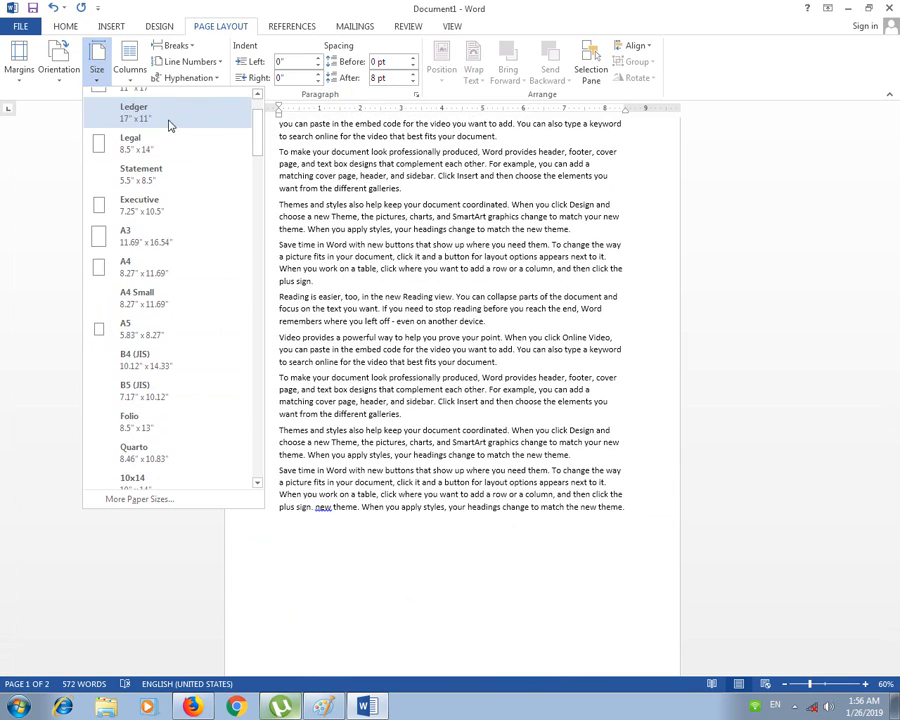
pyautogui.moveTo(252, 168); pyautogui.dragTo(262, 135)
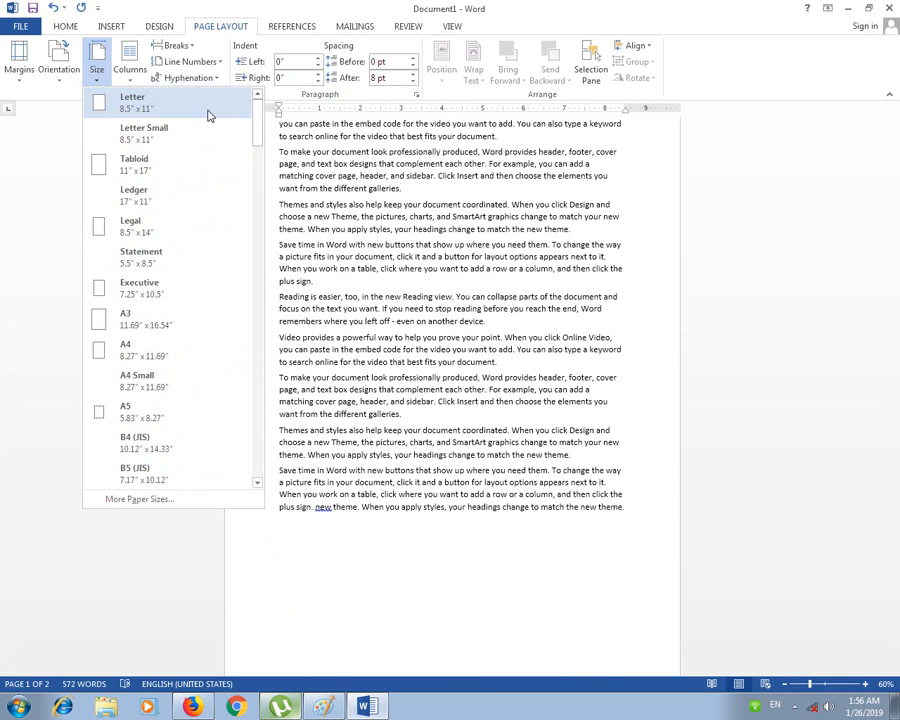
pyautogui.click(346, 233)
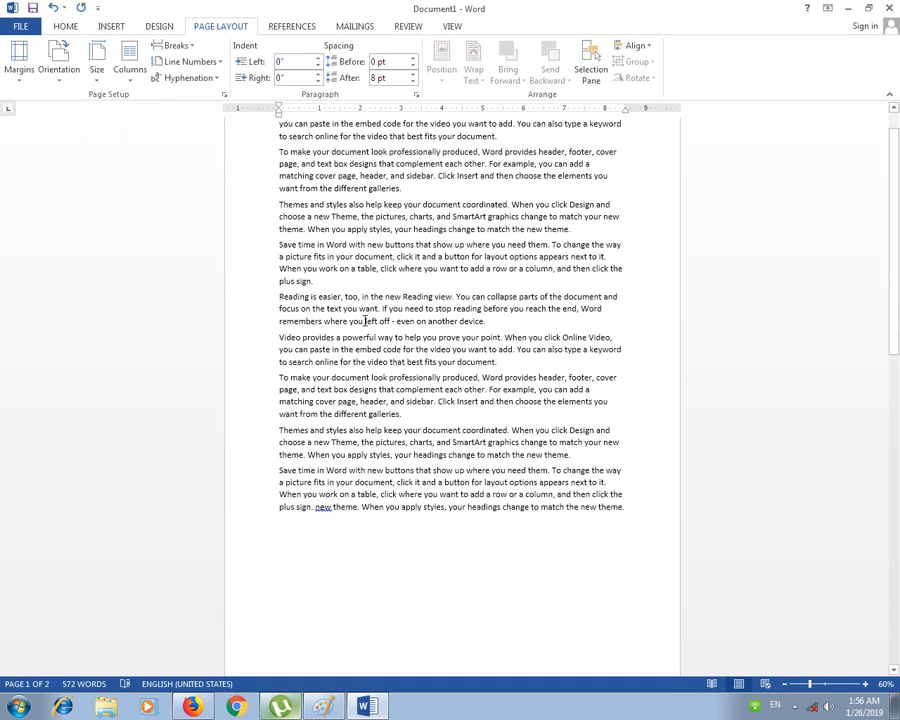
pyautogui.scroll(1, 363, 320)
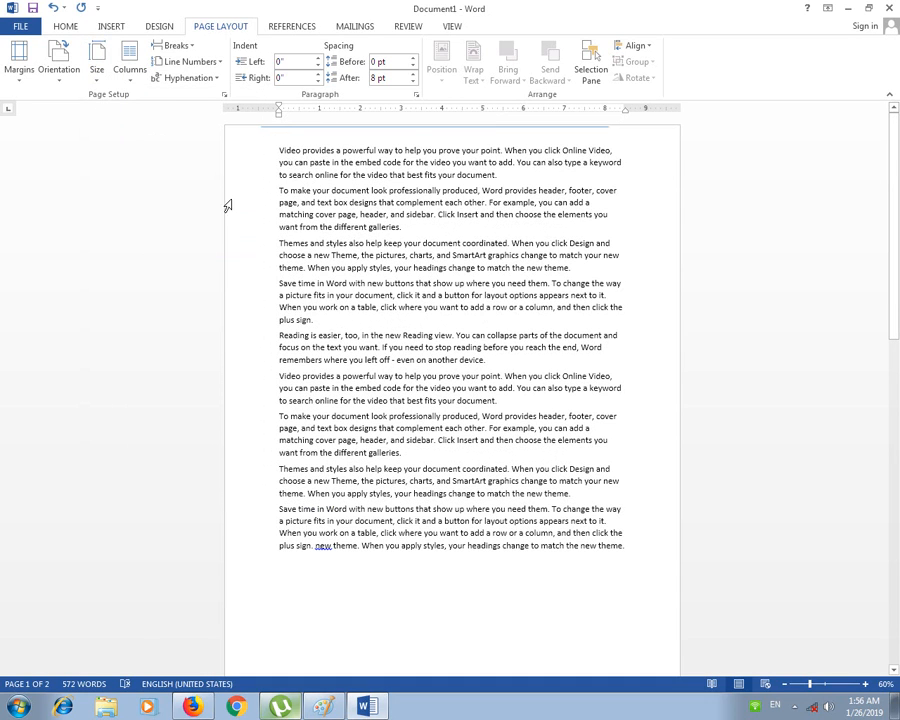
pyautogui.click(90, 70)
pyautogui.click(128, 120)
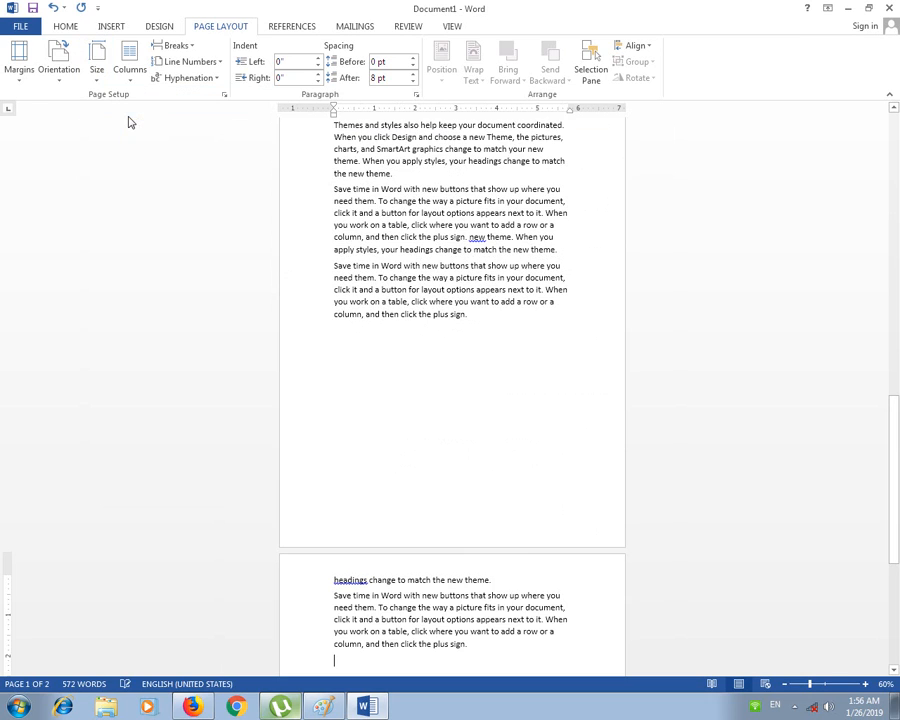
# Step: Try the Ledger paper size, then set the page back to Letter
pyautogui.scroll(-3, 400, 330)
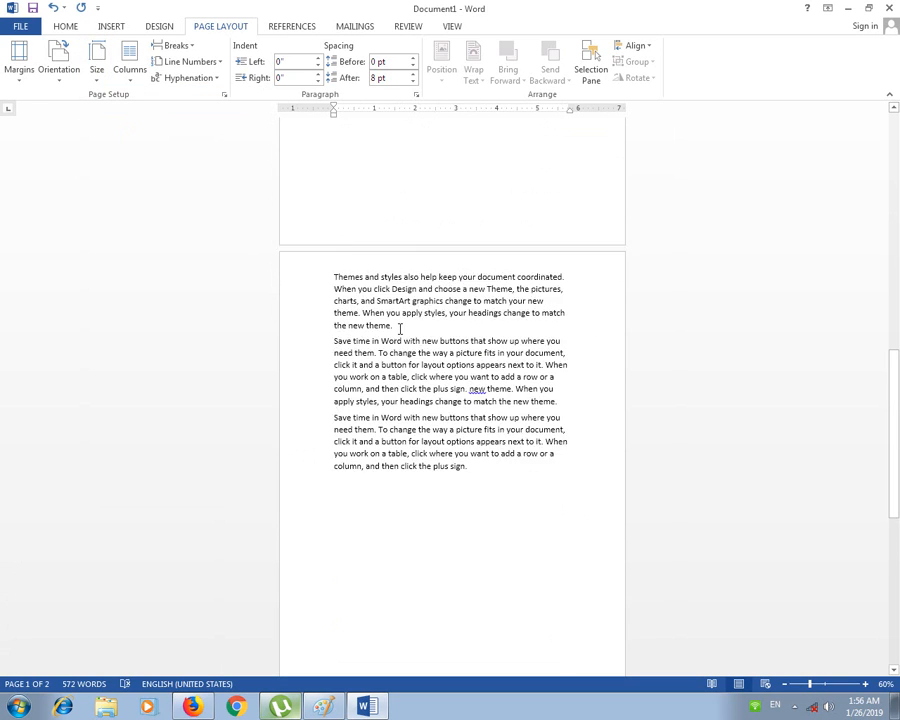
pyautogui.click(97, 62)
pyautogui.click(117, 194)
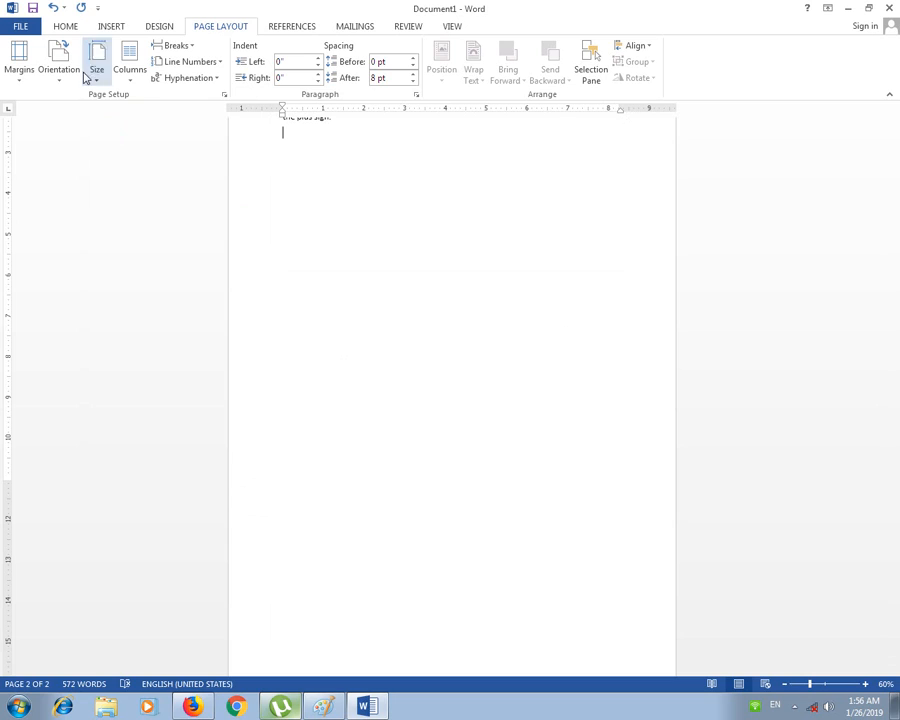
pyautogui.click(92, 70)
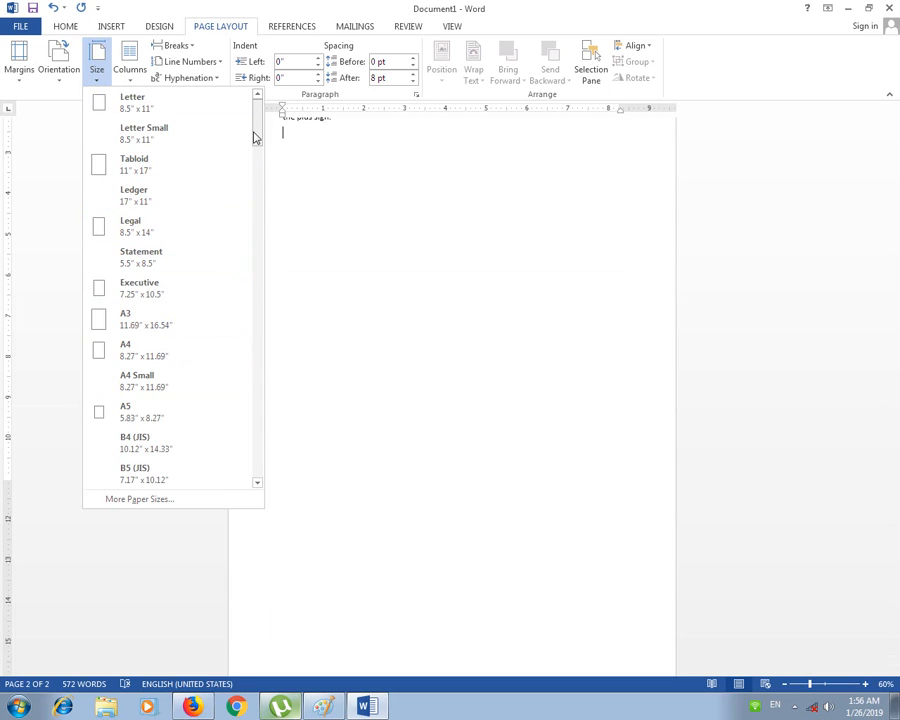
pyautogui.click(196, 120)
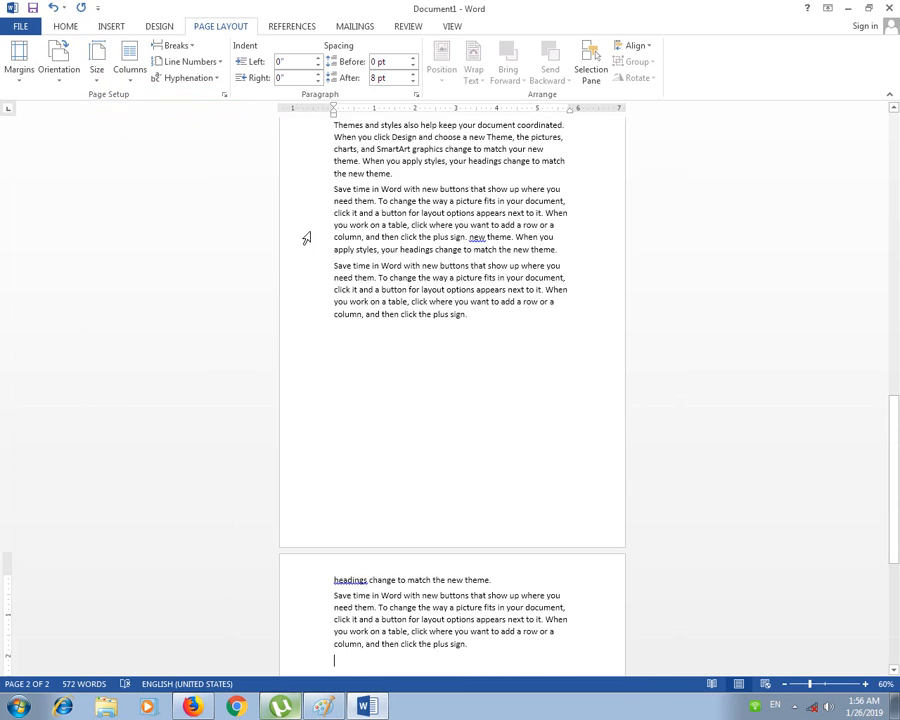
# Step: Apply Narrow margins to the document
pyautogui.click(20, 76)
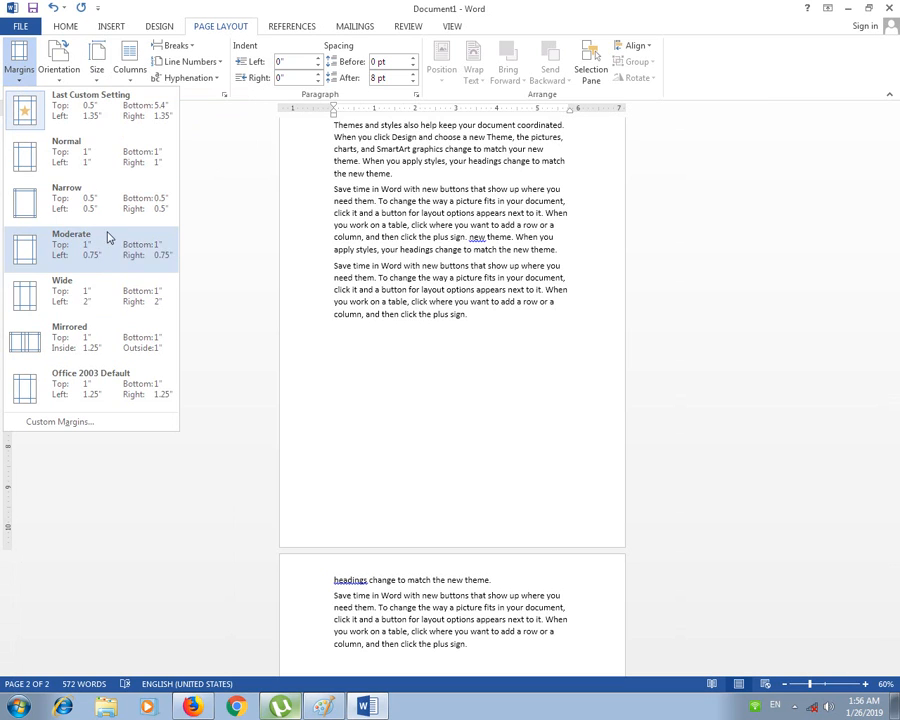
pyautogui.click(62, 196)
pyautogui.scroll(3, 484, 336)
pyautogui.scroll(3, 484, 336)
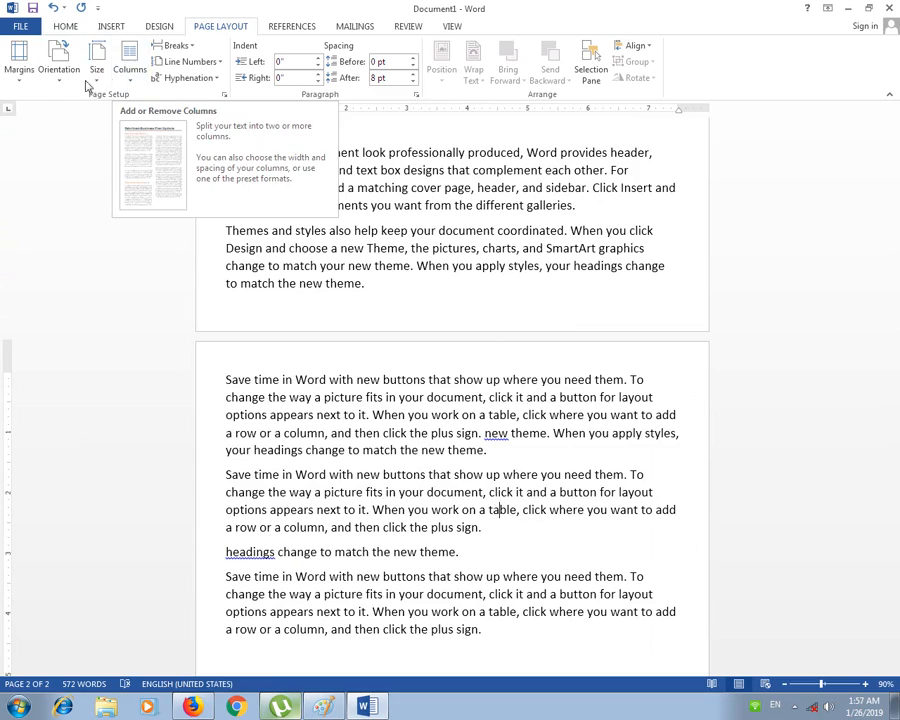
pyautogui.scroll(5, 344, 268)
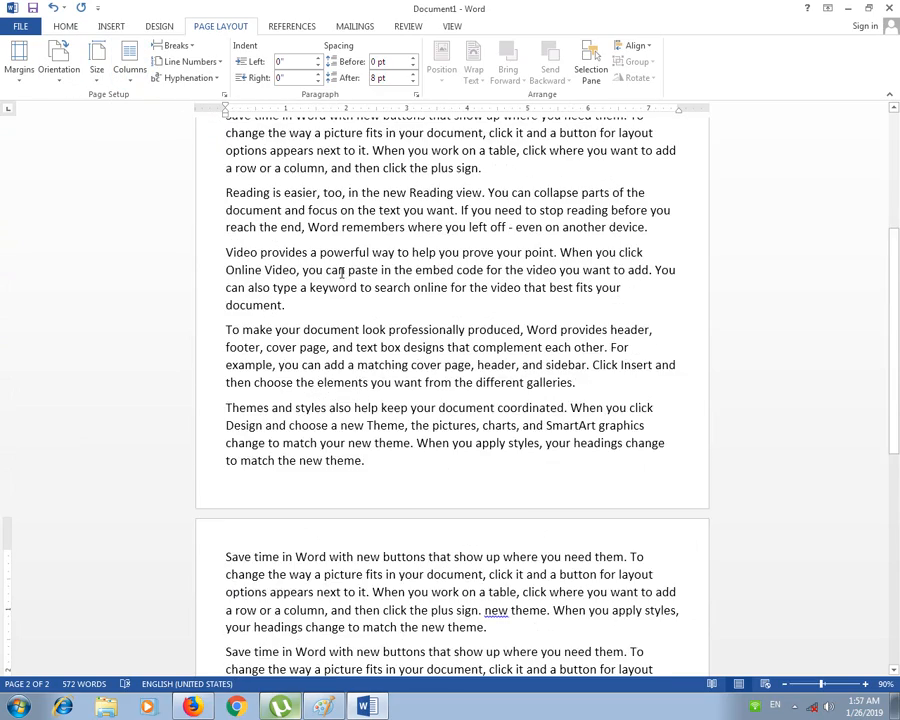
pyautogui.scroll(-2, 364, 261)
pyautogui.scroll(-2, 370, 275)
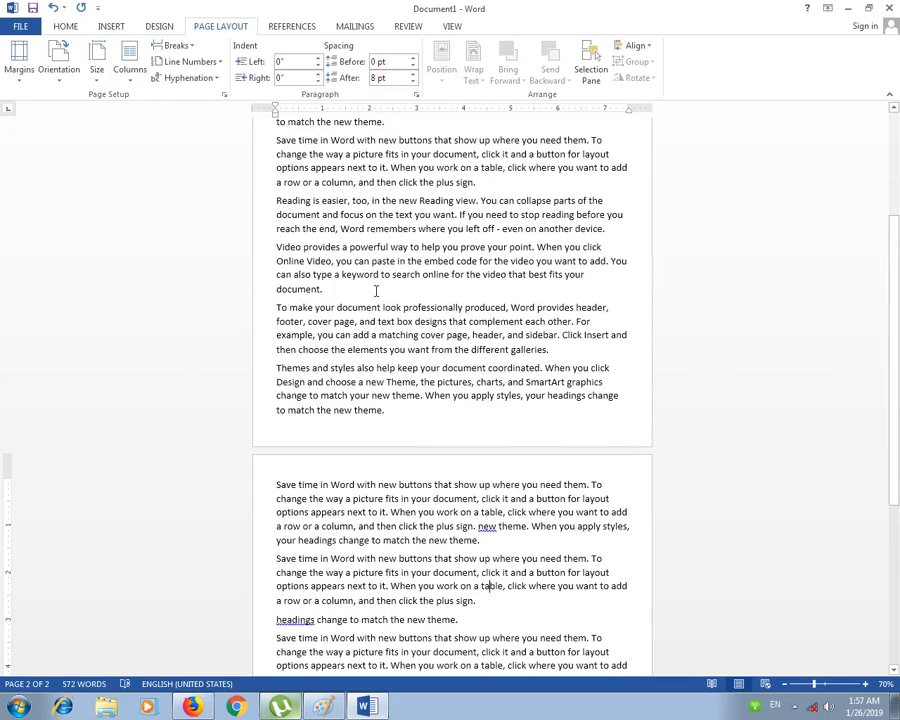
# Step: Select all the text and try Two, Three and Left column layouts
pyautogui.hotkey('ctrl', 'a')
pyautogui.scroll(3, 376, 295)
pyautogui.scroll(-2, 381, 213)
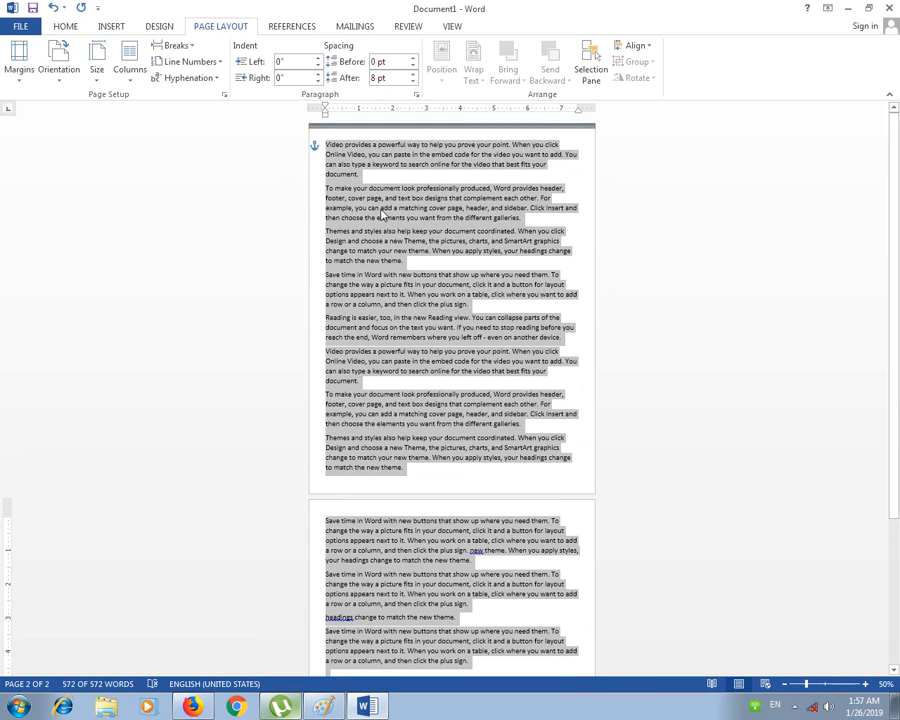
pyautogui.click(137, 84)
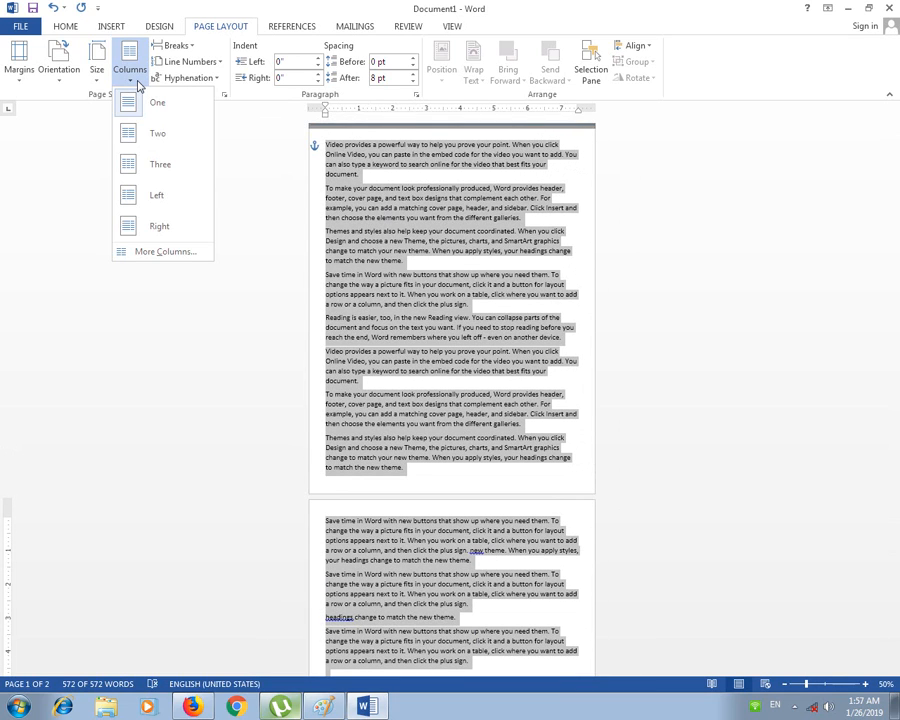
pyautogui.click(172, 139)
pyautogui.click(130, 65)
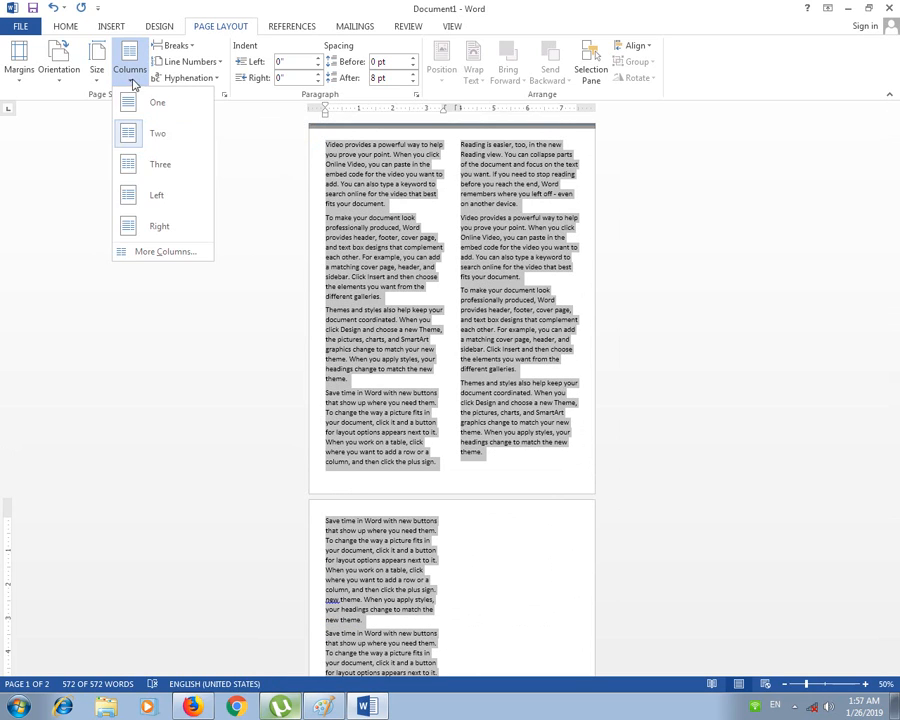
pyautogui.click(157, 166)
pyautogui.click(130, 62)
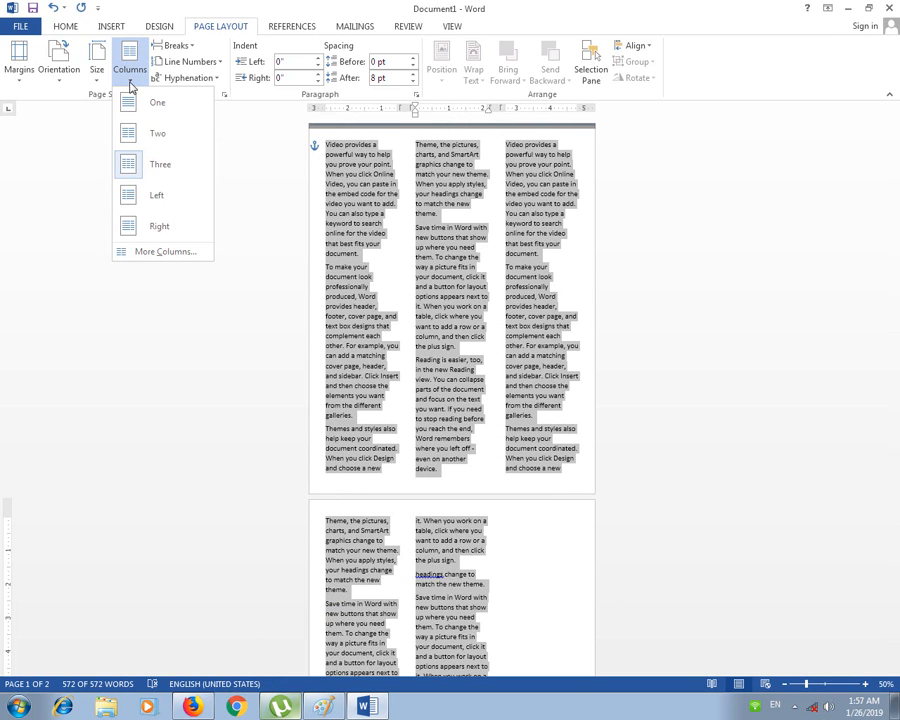
pyautogui.click(165, 198)
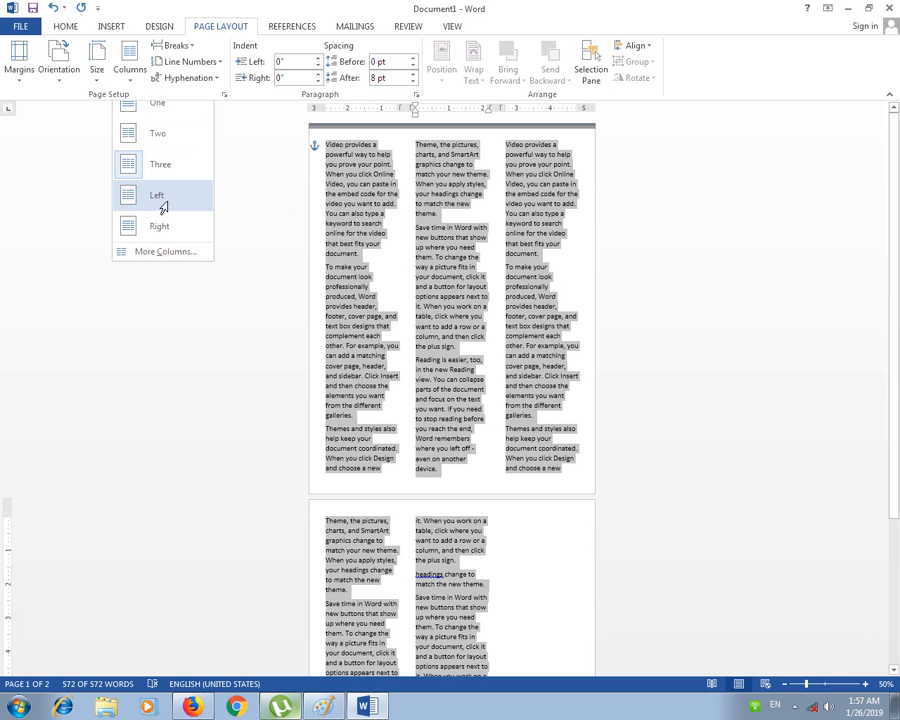
# Step: Try Right, Three and Two column layouts, then return the text to One column
pyautogui.click(130, 62)
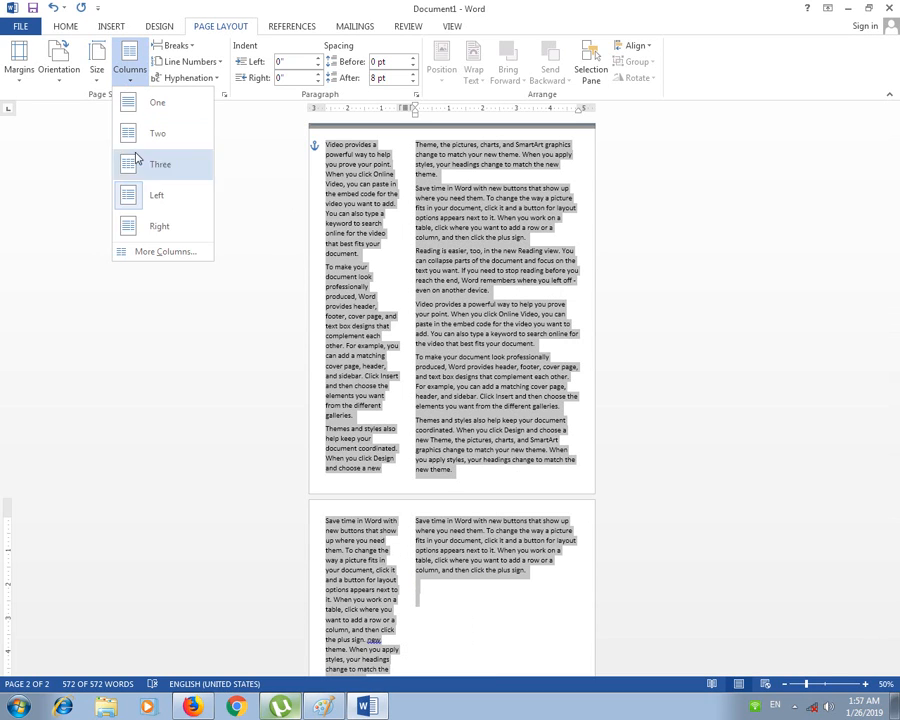
pyautogui.click(155, 229)
pyautogui.click(130, 62)
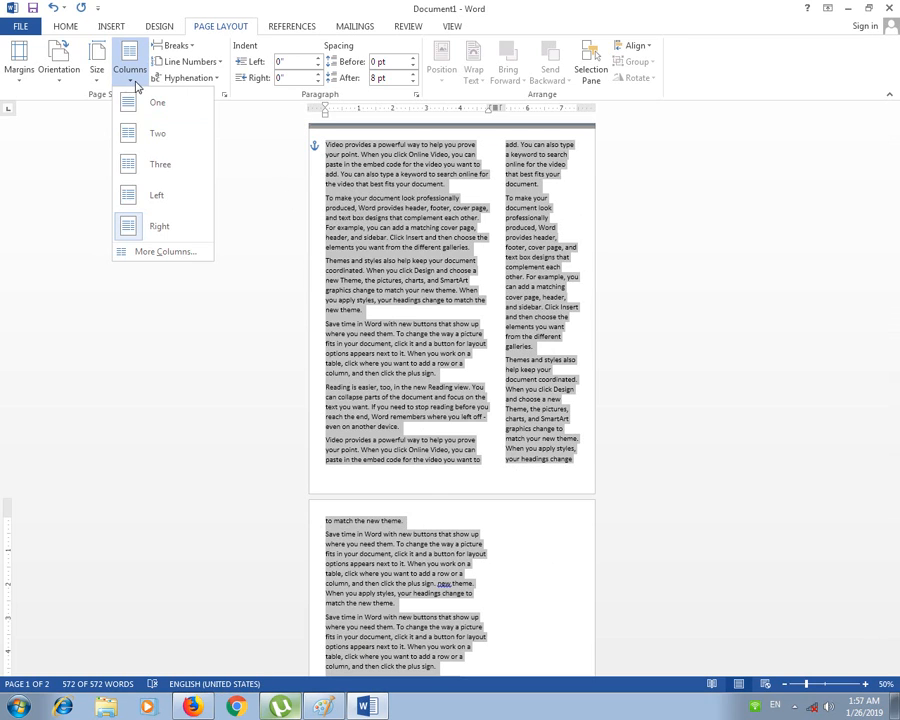
pyautogui.click(168, 172)
pyautogui.click(130, 62)
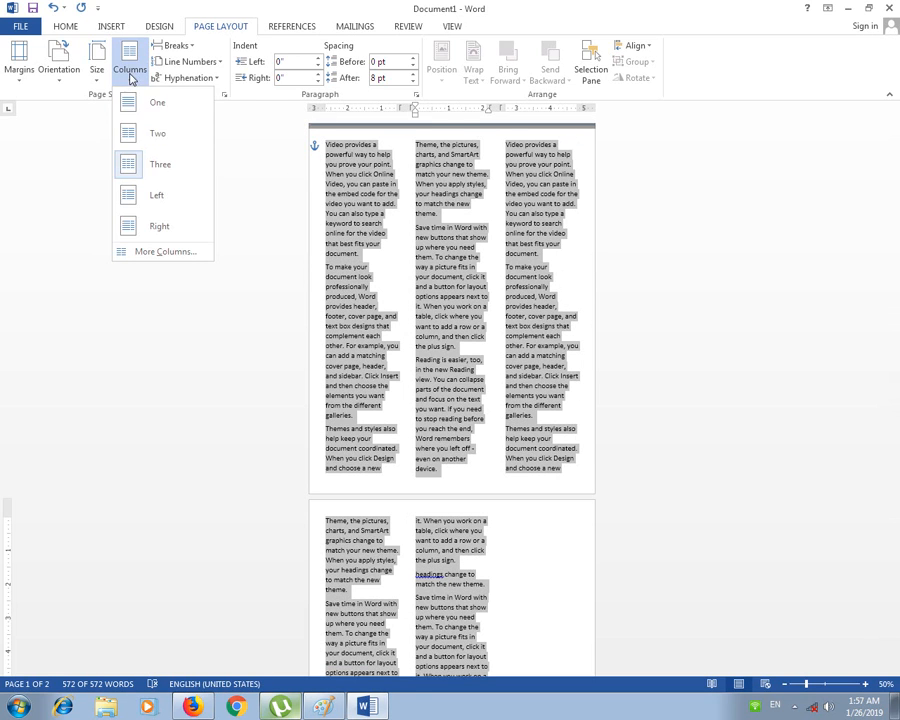
pyautogui.click(140, 136)
pyautogui.click(130, 62)
pyautogui.click(155, 103)
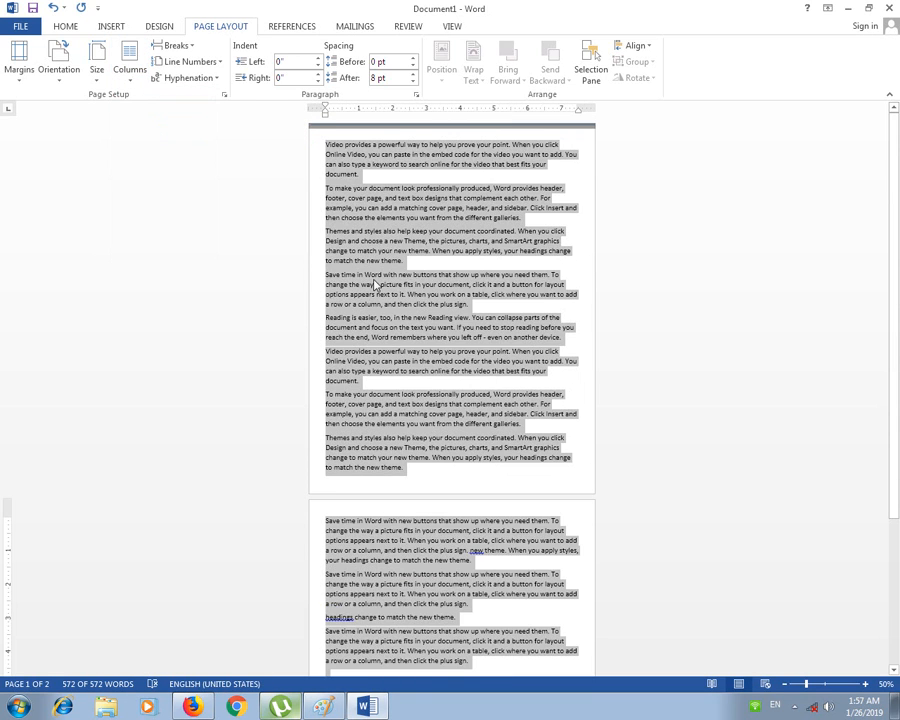
# Step: Look through the Margins, Orientation and Size menus without changing anything
pyautogui.keyDown('ctrl'); pyautogui.scroll(4, 516, 337); pyautogui.keyUp('ctrl')
pyautogui.keyDown('ctrl'); pyautogui.scroll(-2, 516, 337); pyautogui.keyUp('ctrl')
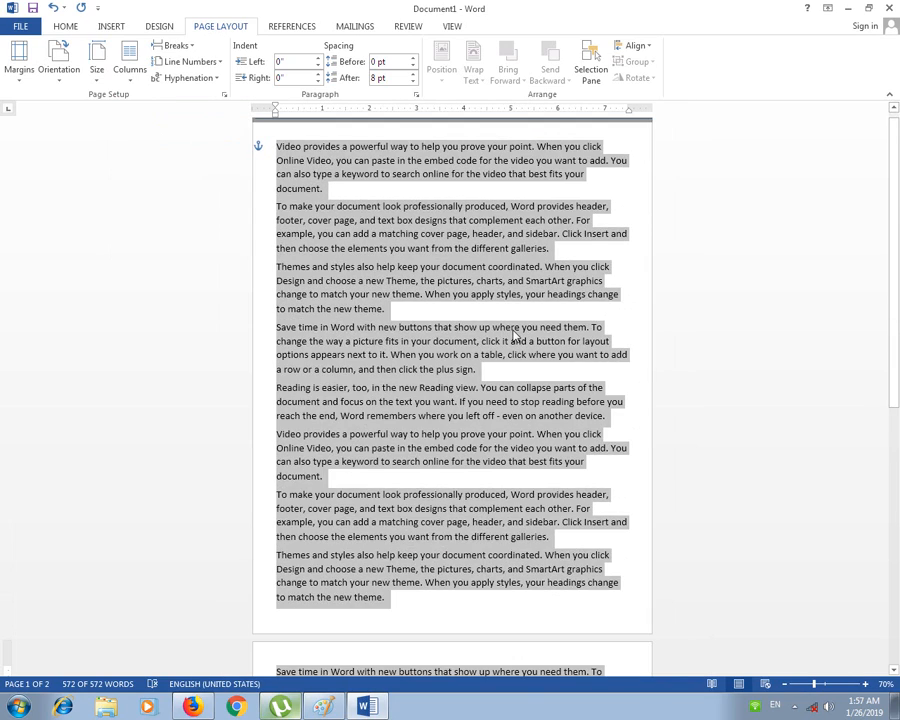
pyautogui.click(182, 212)
pyautogui.click(19, 62)
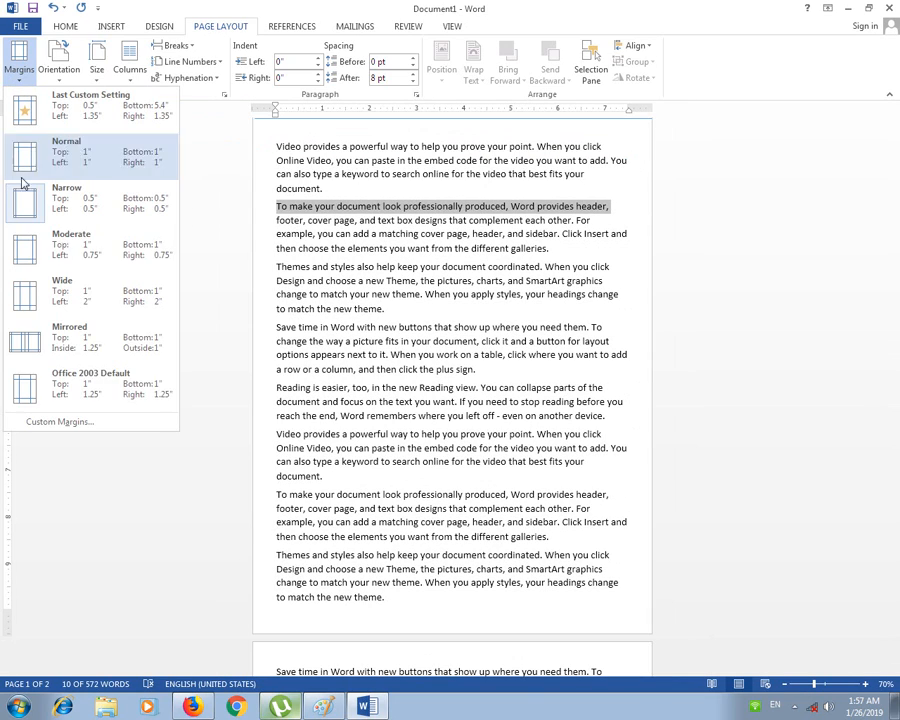
pyautogui.click(223, 222)
pyautogui.click(56, 81)
pyautogui.click(96, 80)
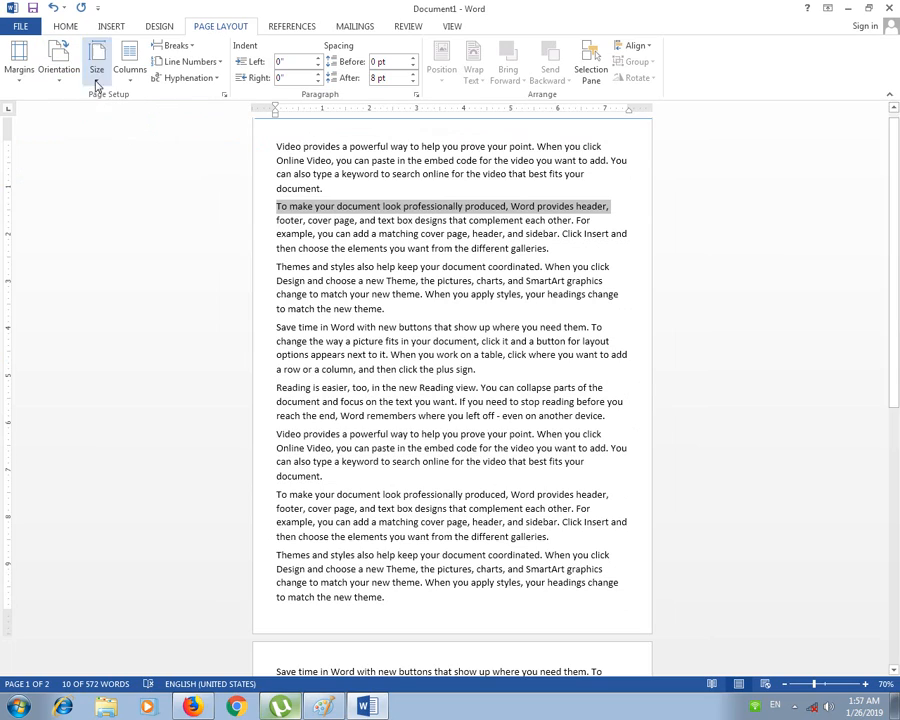
pyautogui.click(97, 84)
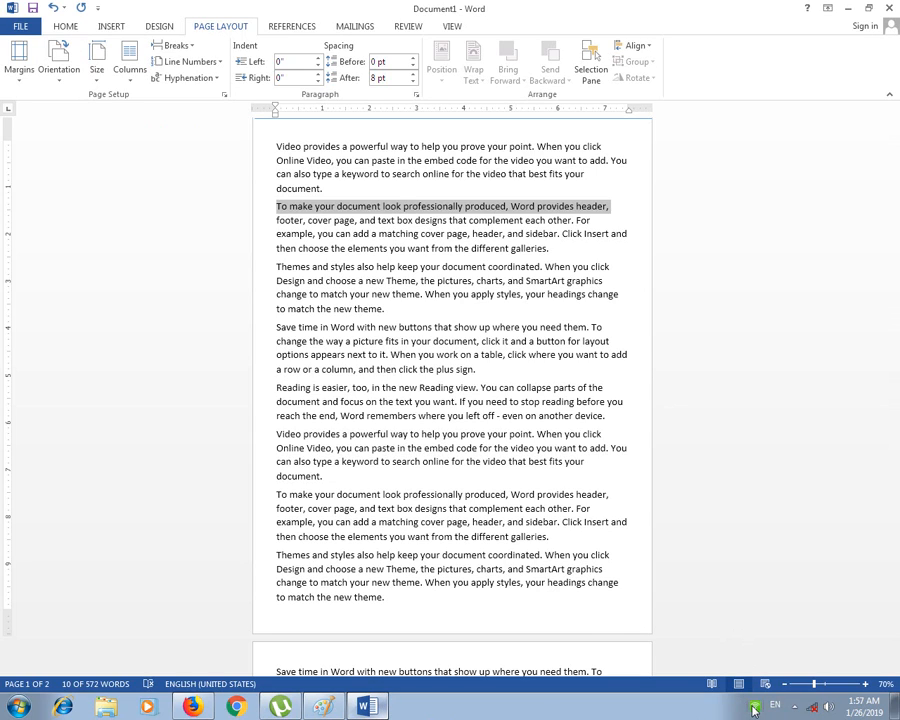
# Step: Glance at the References and Home tabs, then bring up Paint's Lecture 23 thumbnail
pyautogui.moveTo(755, 710)
pyautogui.click(294, 27)
pyautogui.click(233, 28)
pyautogui.click(66, 27)
pyautogui.click(212, 30)
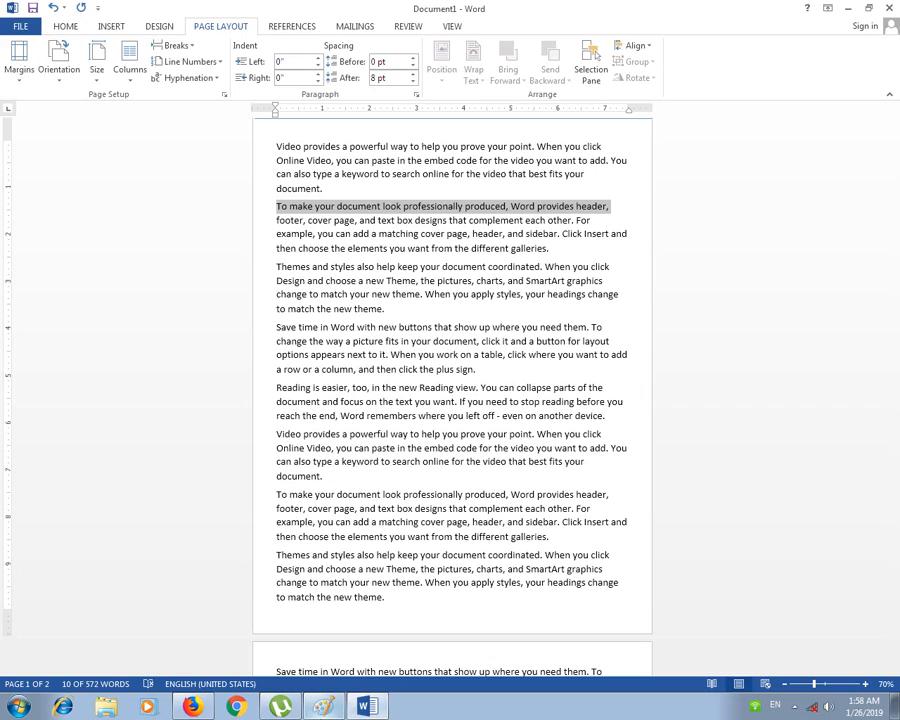
pyautogui.click(325, 707)
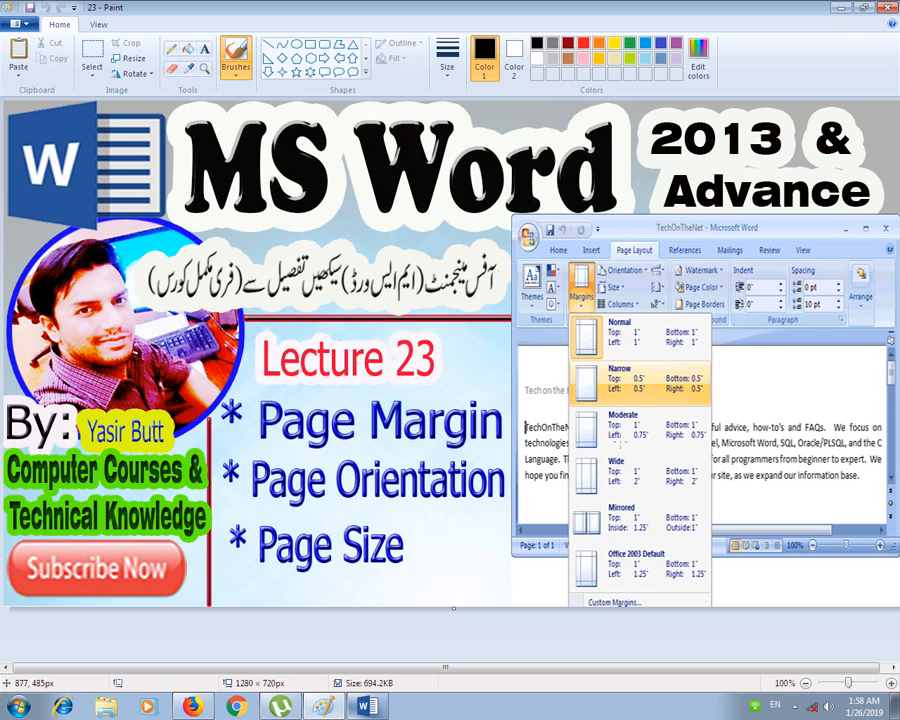
pyautogui.click(755, 706)
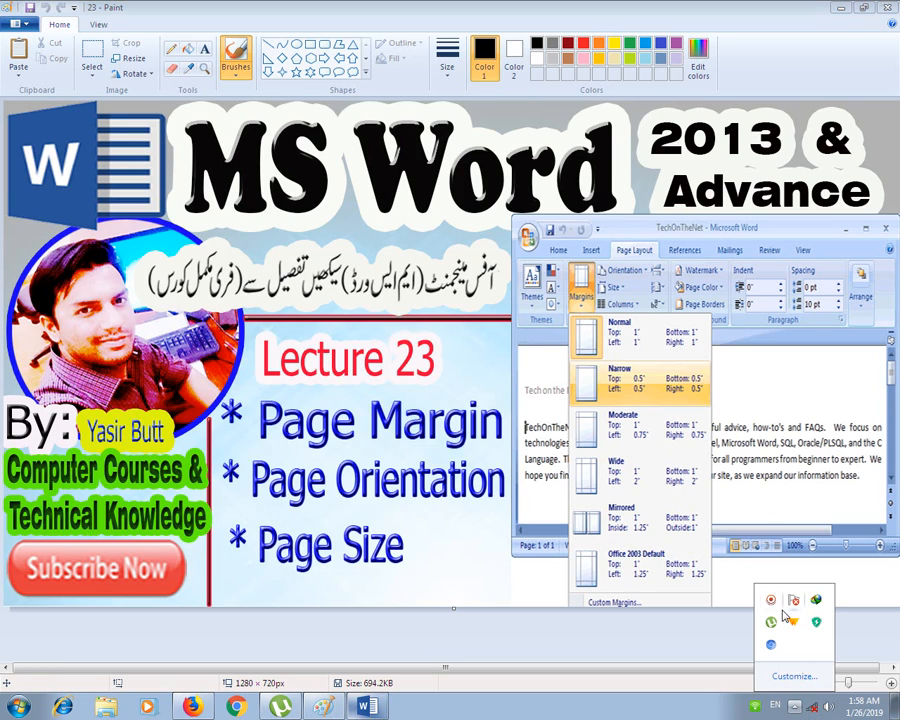